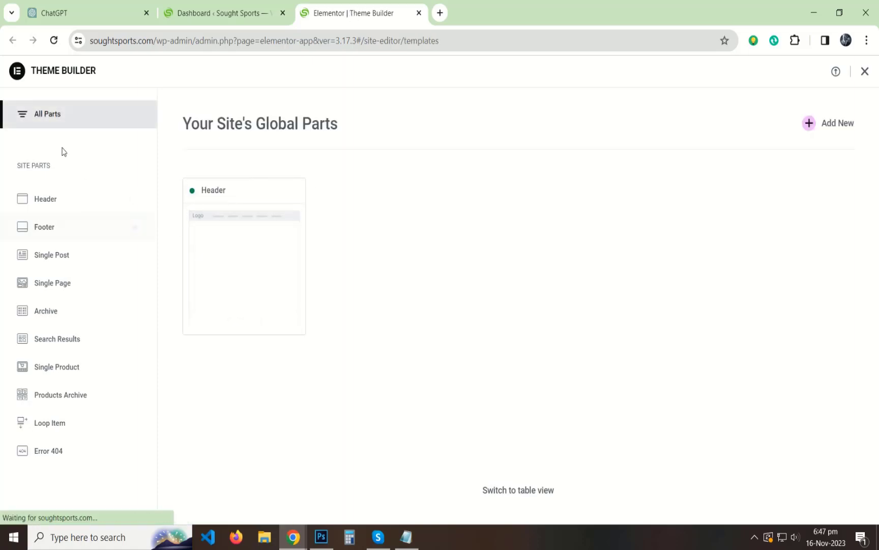
# Create a new footer template from the Theme Builder's Footer site part.
pyautogui.click(38, 229)
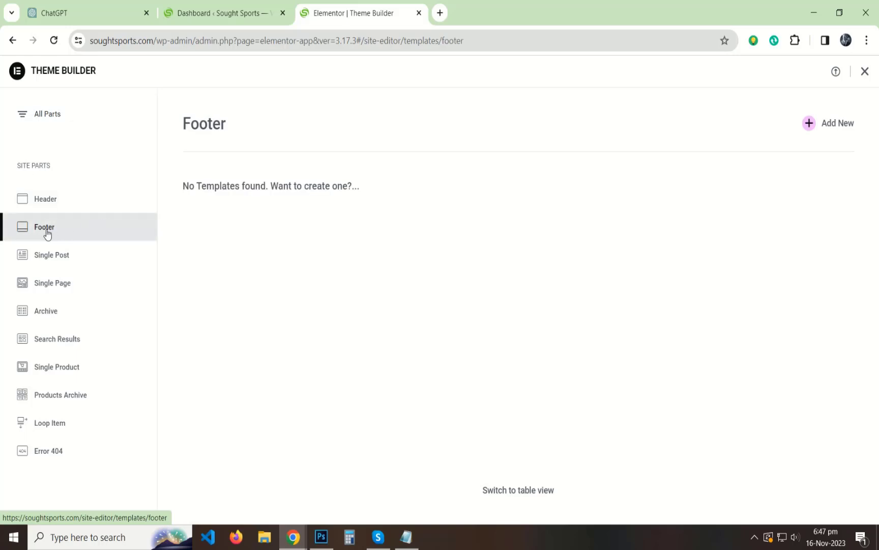
pyautogui.click(835, 125)
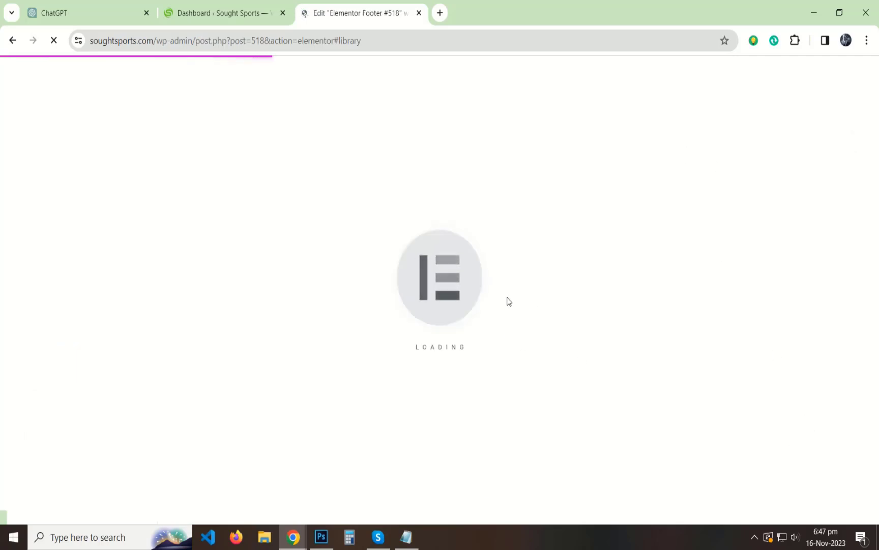
# Open the live site in a separate tab, then return to the footer editor.
pyautogui.click(218, 7)
pyautogui.scroll(2, 92, 137)
pyautogui.middleClick(62, 68)
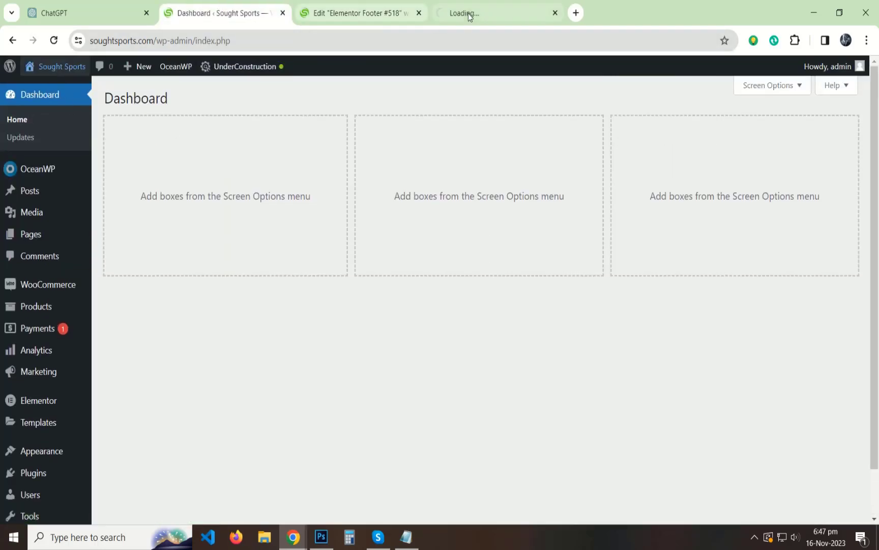
pyautogui.click(468, 14)
pyautogui.click(358, 13)
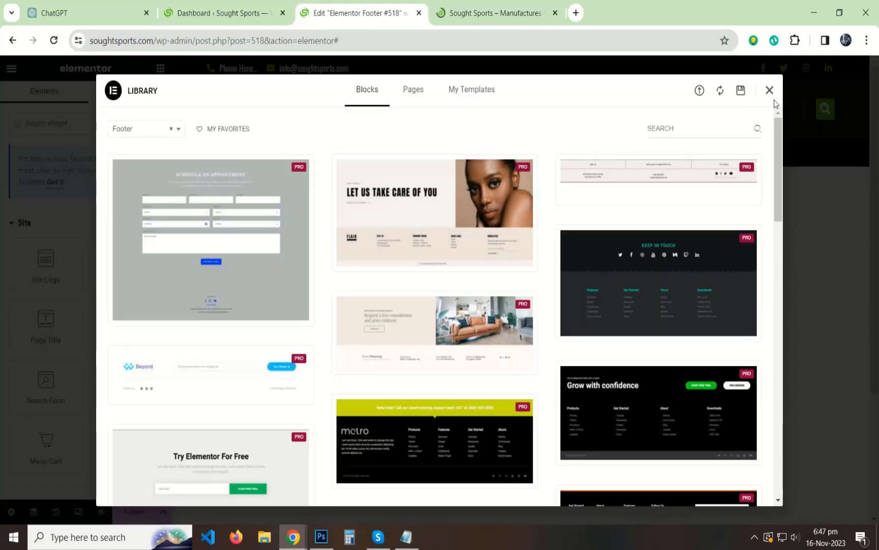
# Retitle the template 'Footer' and publish it with an Include Entire Site condition.
pyautogui.press('Escape')
pyautogui.click(11, 511)
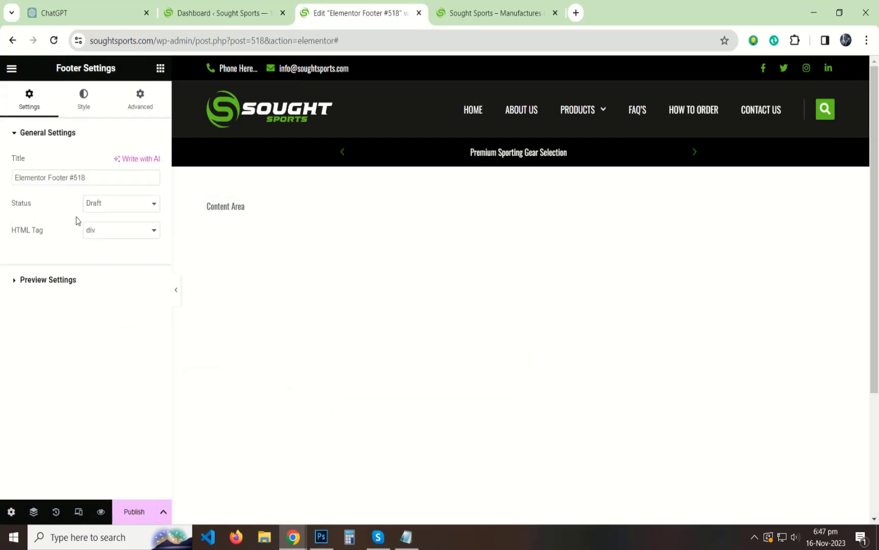
pyautogui.tripleClick(75, 178)
pyautogui.write('Footer')
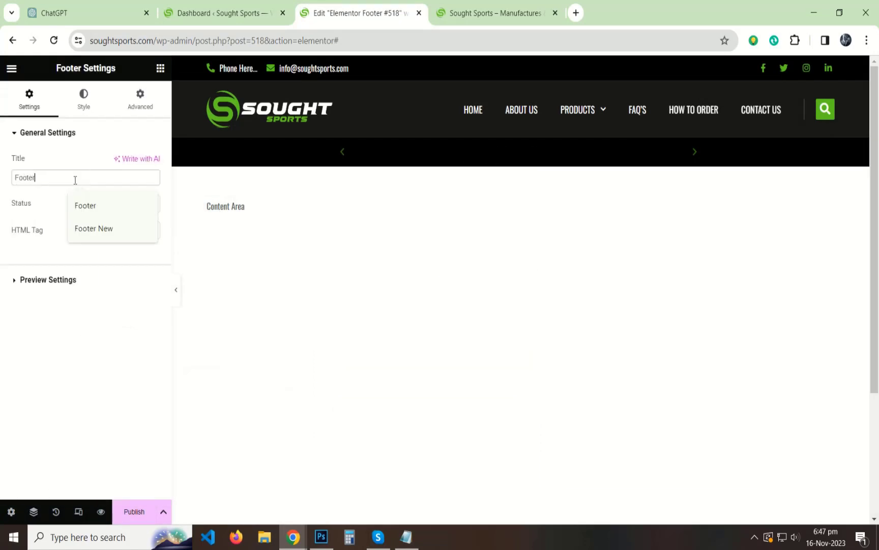
pyautogui.click(134, 512)
pyautogui.click(452, 356)
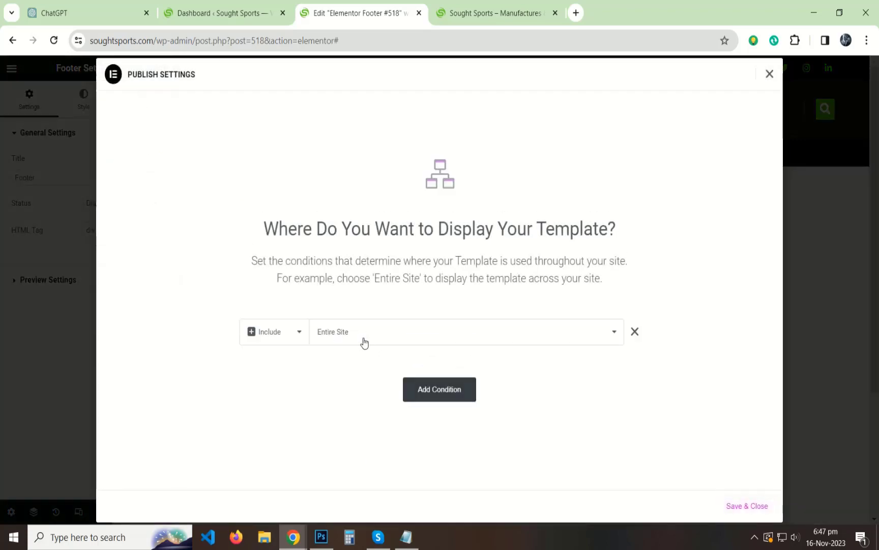
pyautogui.click(743, 509)
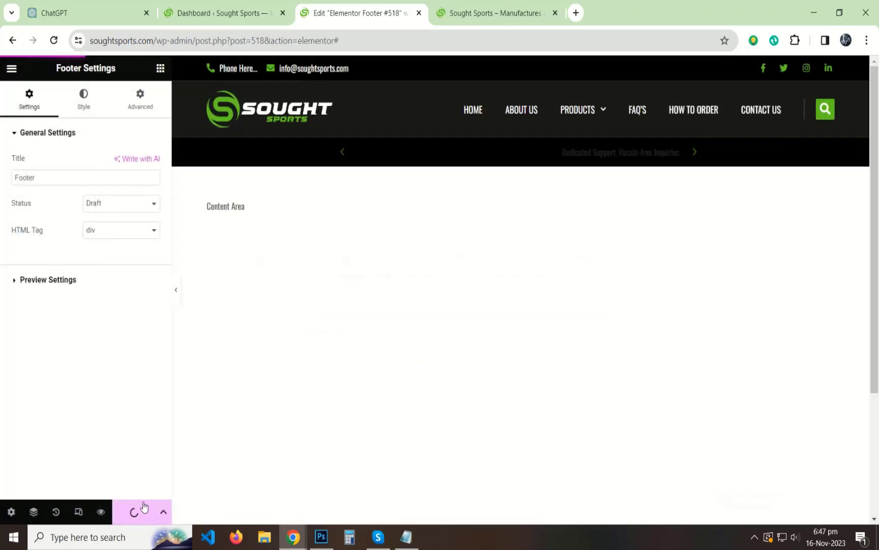
pyautogui.click(496, 13)
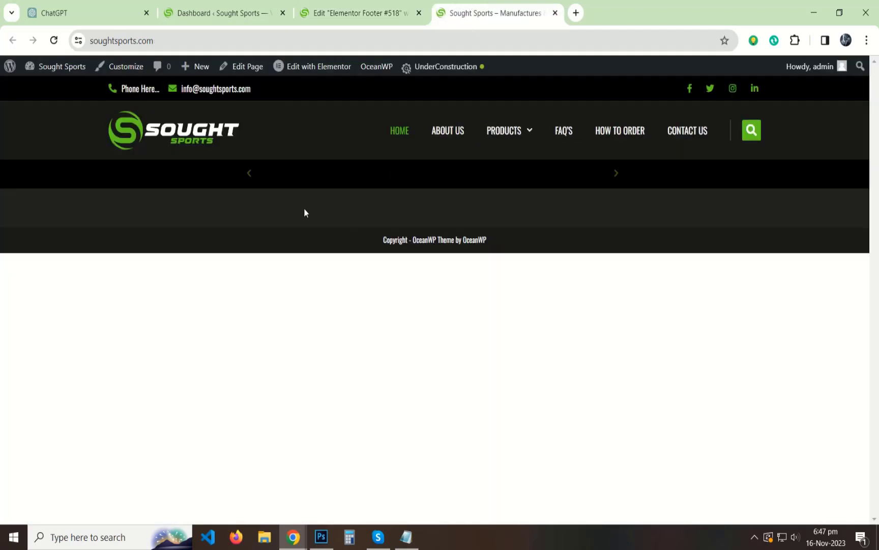
# Reload the live homepage to confirm the OceanWP copyright footer is gone, then return to the editor.
pyautogui.click(54, 40)
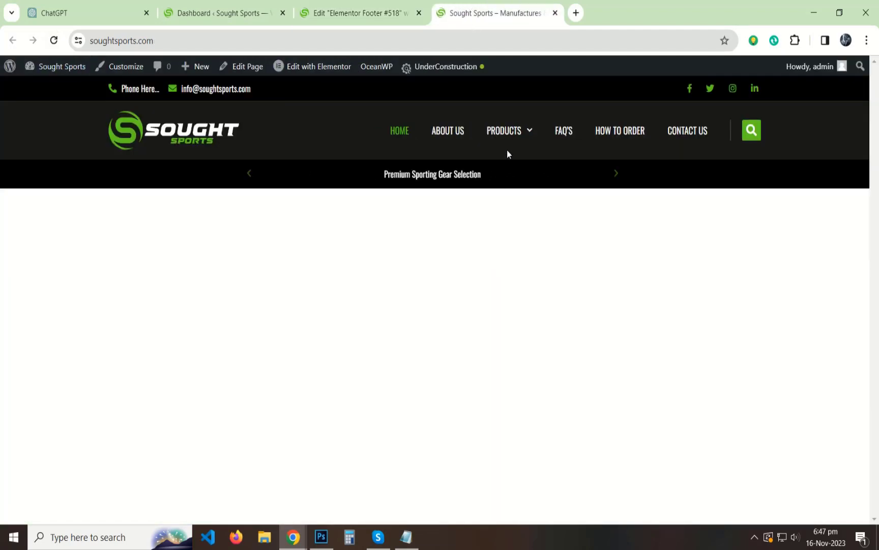
pyautogui.click(338, 6)
pyautogui.scroll(-2, 316, 285)
pyautogui.scroll(-5, 519, 316)
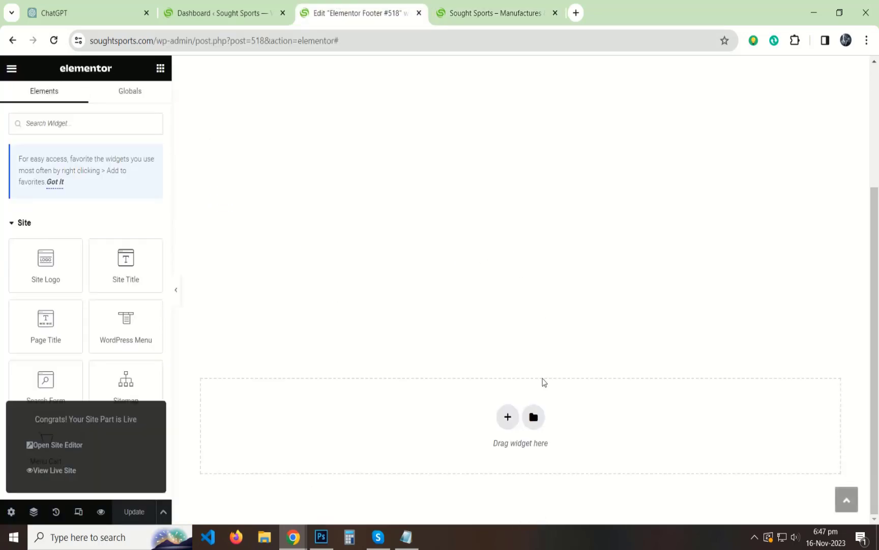
# Add a one-column section with padding of 3% top/bottom and 5% at the sides.
pyautogui.click(507, 417)
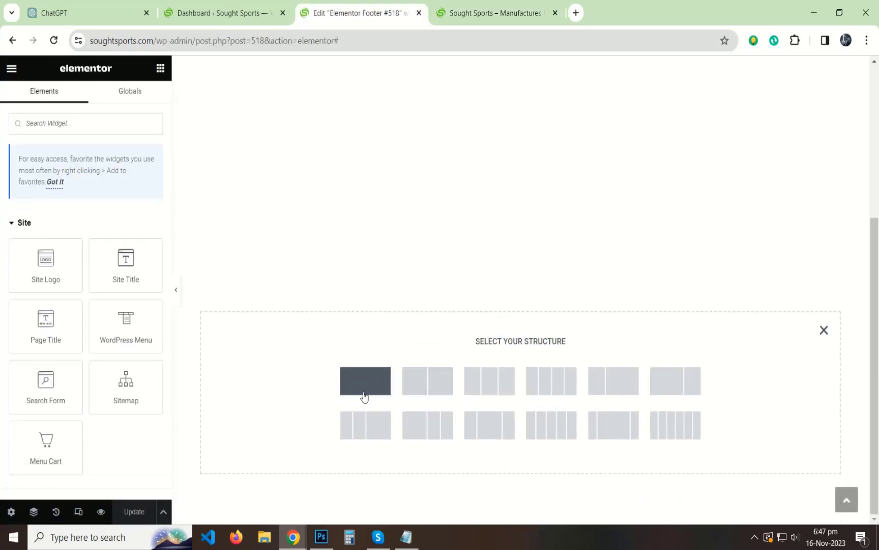
pyautogui.click(363, 392)
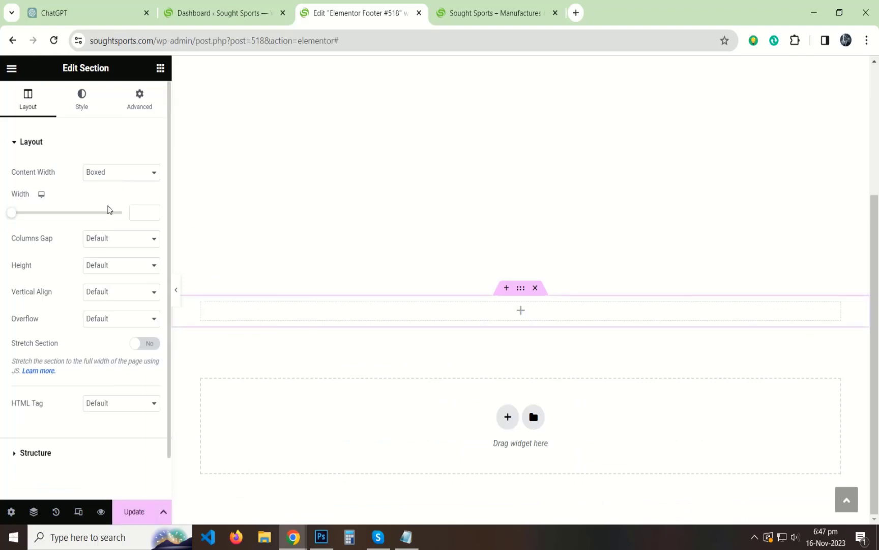
pyautogui.click(135, 107)
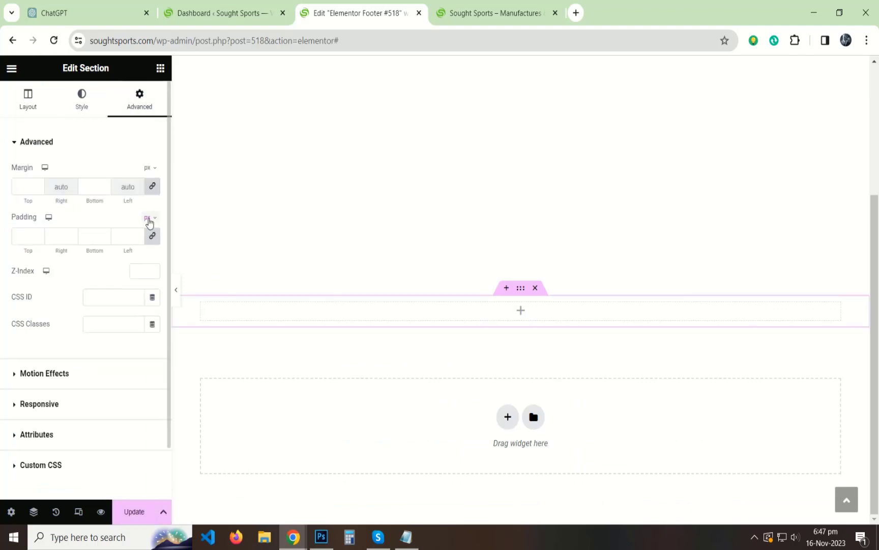
pyautogui.click(146, 237)
pyautogui.write('5')
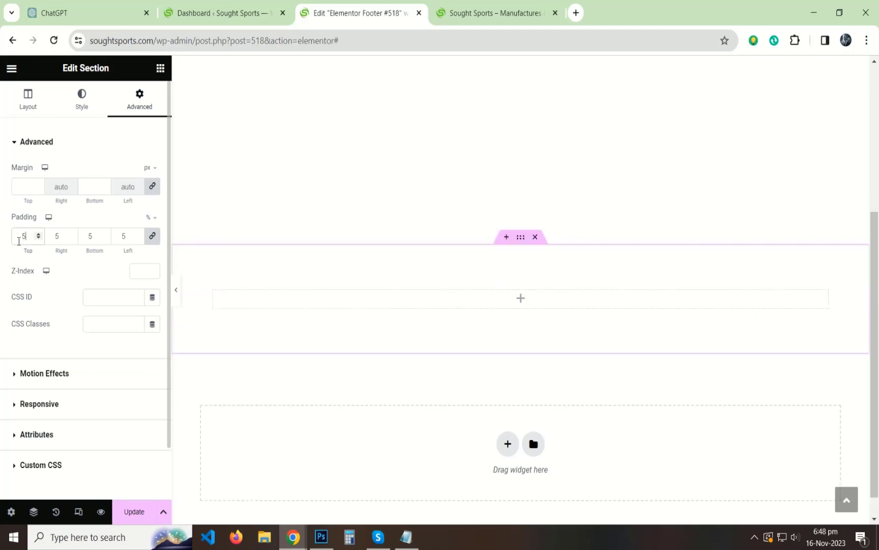
pyautogui.doubleClick(23, 237)
pyautogui.write('2')
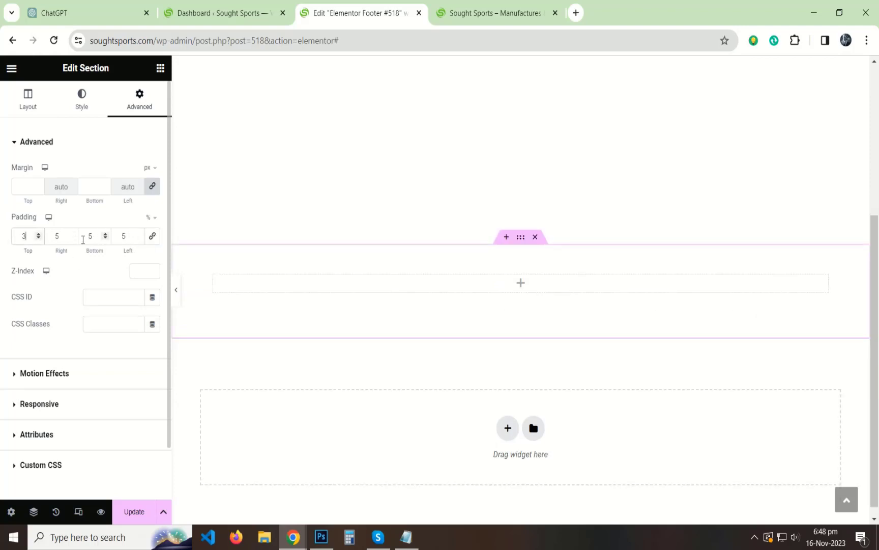
pyautogui.write('3')
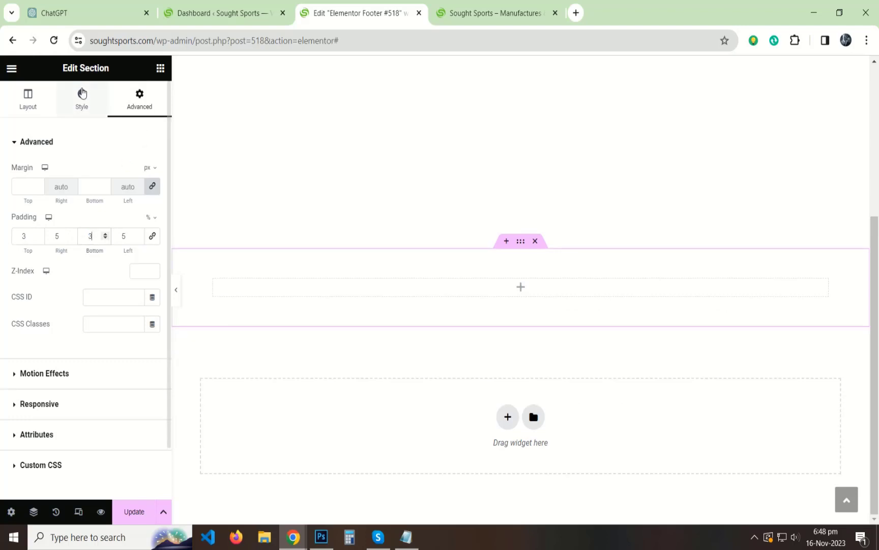
# Give the section a classic #181818 background colour.
pyautogui.click(75, 111)
pyautogui.click(105, 199)
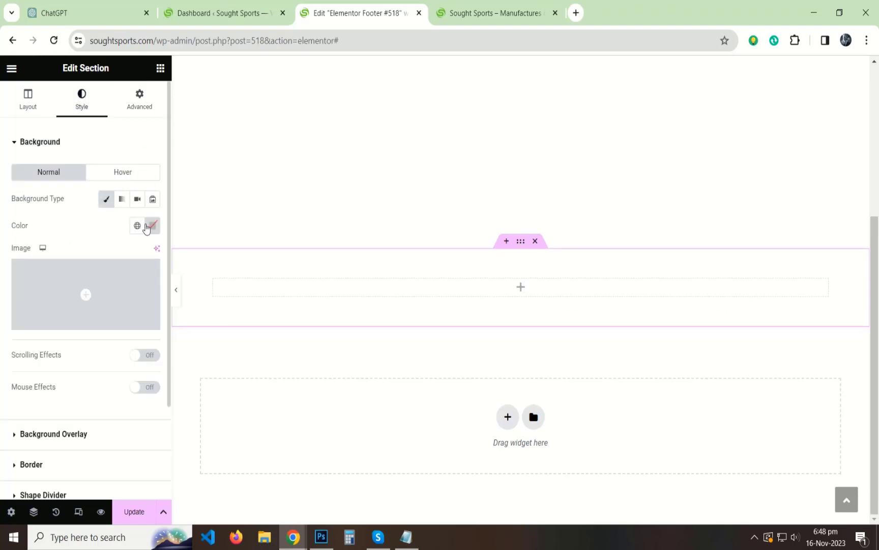
pyautogui.click(152, 225)
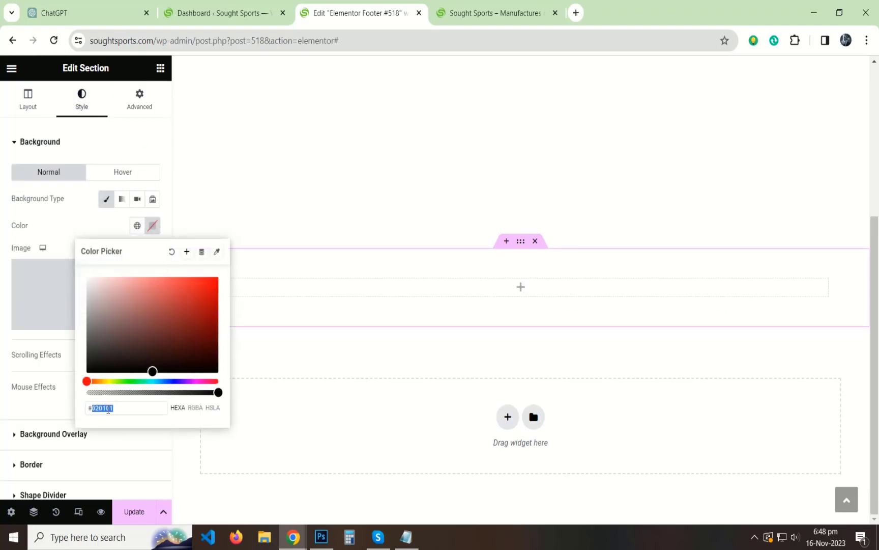
pyautogui.write('#181818')
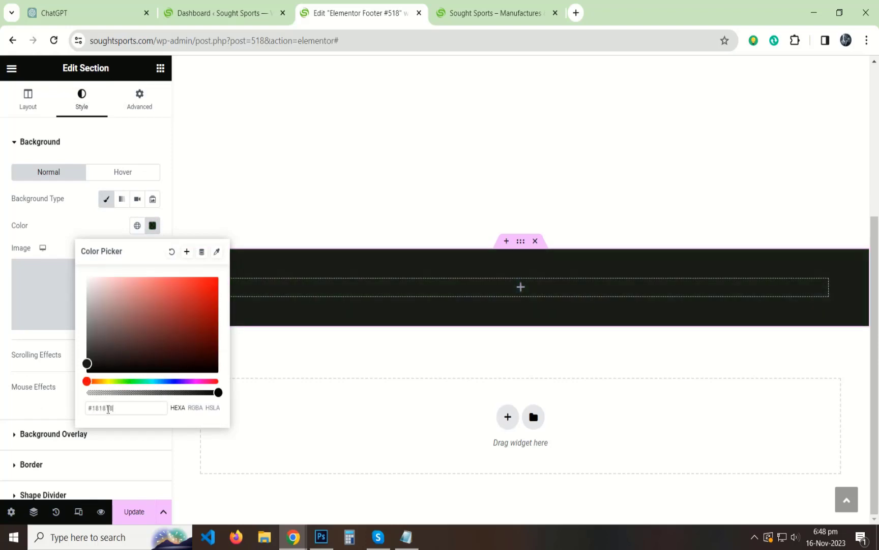
pyautogui.click(11, 394)
pyautogui.scroll(-2, 99, 269)
pyautogui.scroll(2, 98, 269)
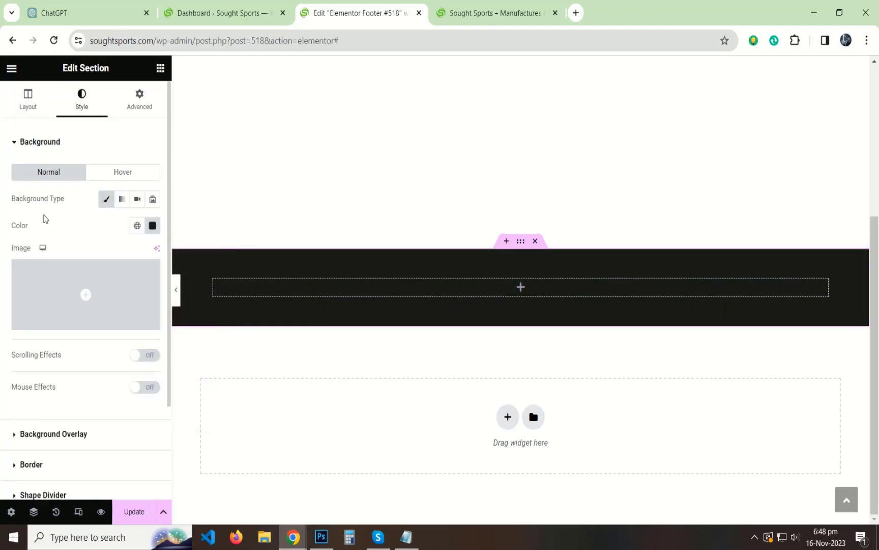
pyautogui.click(162, 66)
pyautogui.scroll(-5, 56, 285)
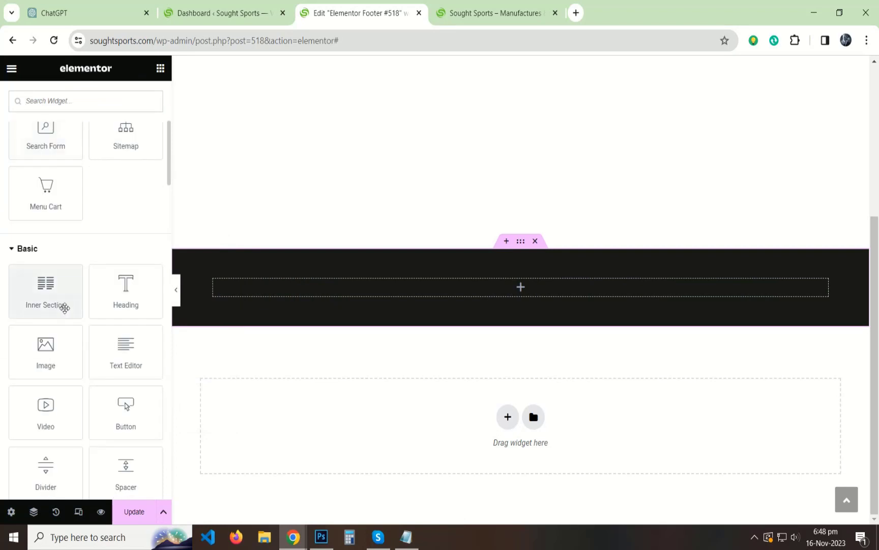
# Drop an inner section into the dark section, duplicate columns to four, and set the first to 35%.
pyautogui.moveTo(63, 306); pyautogui.dragTo(334, 306)
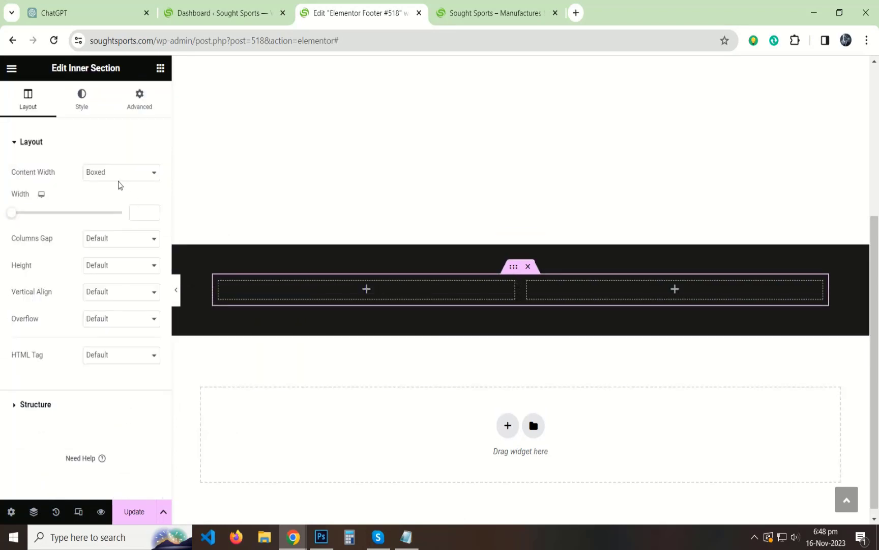
pyautogui.rightClick(527, 283)
pyautogui.click(565, 311)
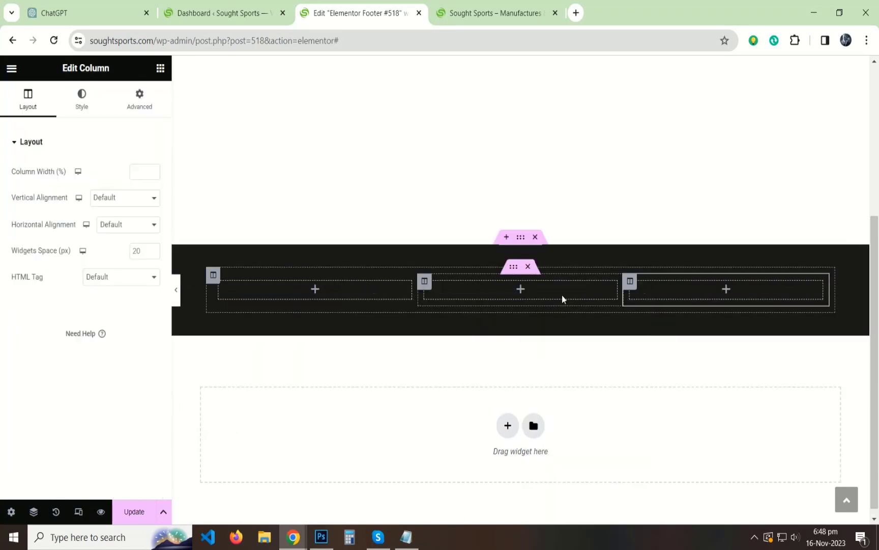
pyautogui.rightClick(629, 286)
pyautogui.click(661, 315)
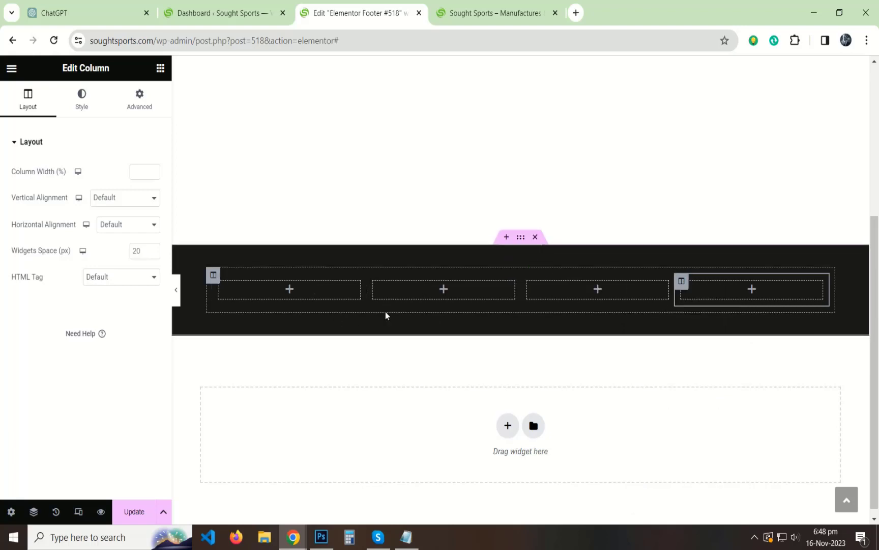
pyautogui.click(219, 284)
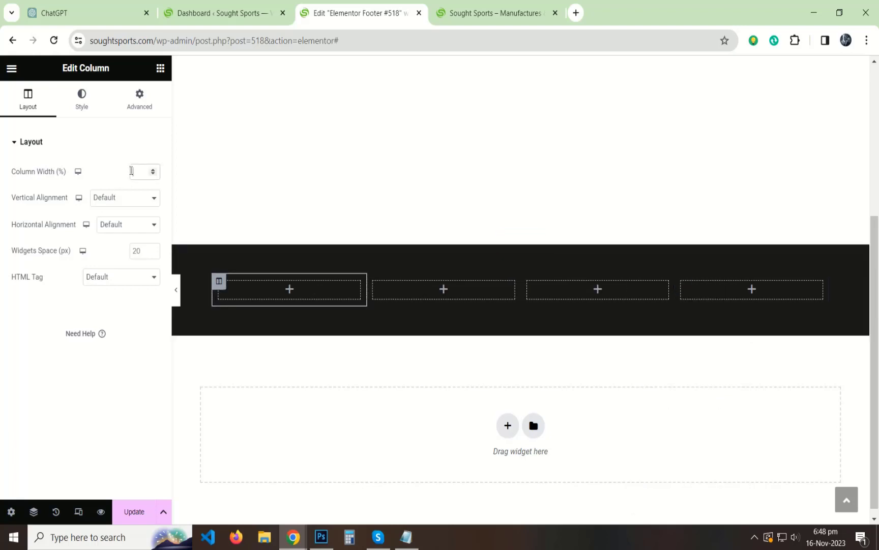
pyautogui.write('35')
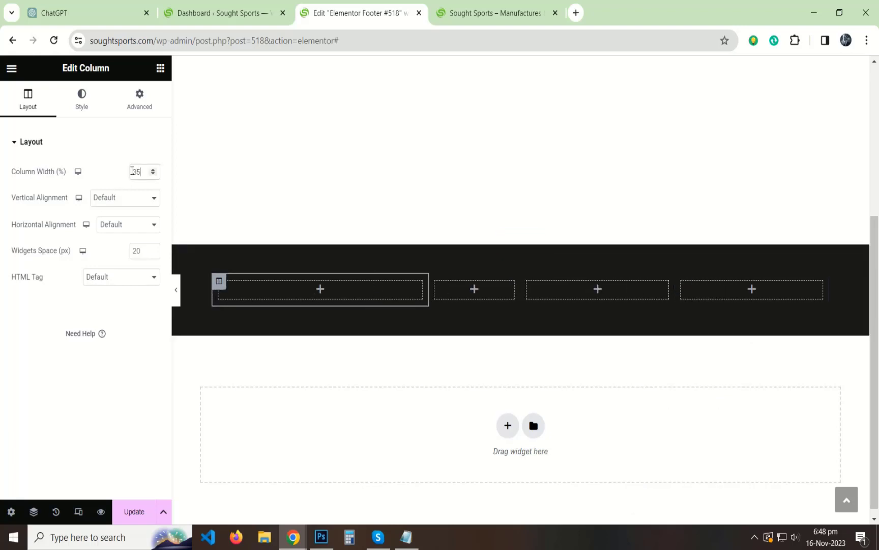
pyautogui.click(349, 537)
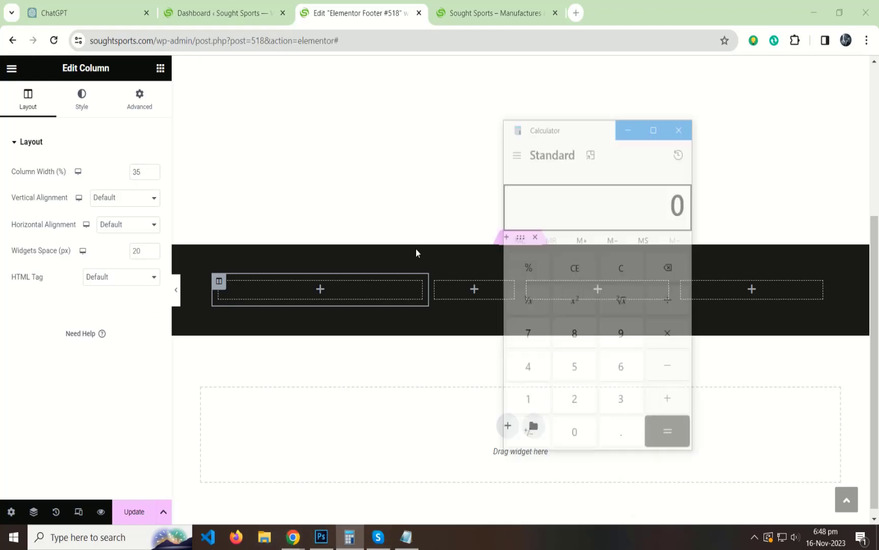
# In Calculator, work out 100 − 35 = 65, then 65 ÷ 3 ≈ 21.67, and close it.
pyautogui.moveTo(570, 127); pyautogui.dragTo(251, 136)
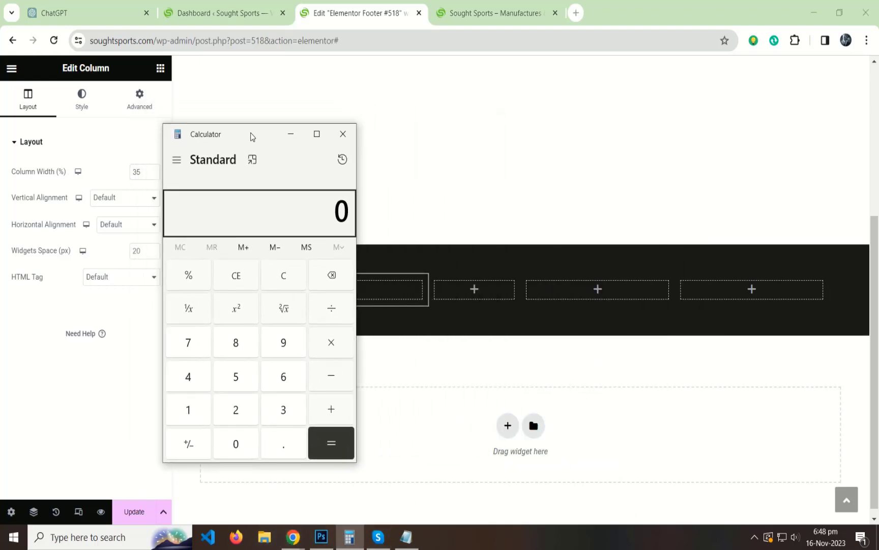
pyautogui.write('35')
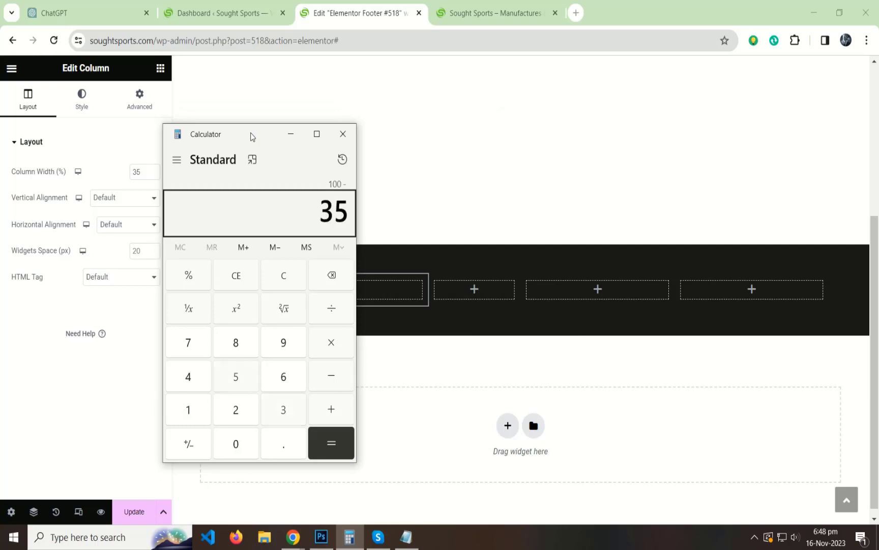
pyautogui.press('Escape')
pyautogui.press('Return')
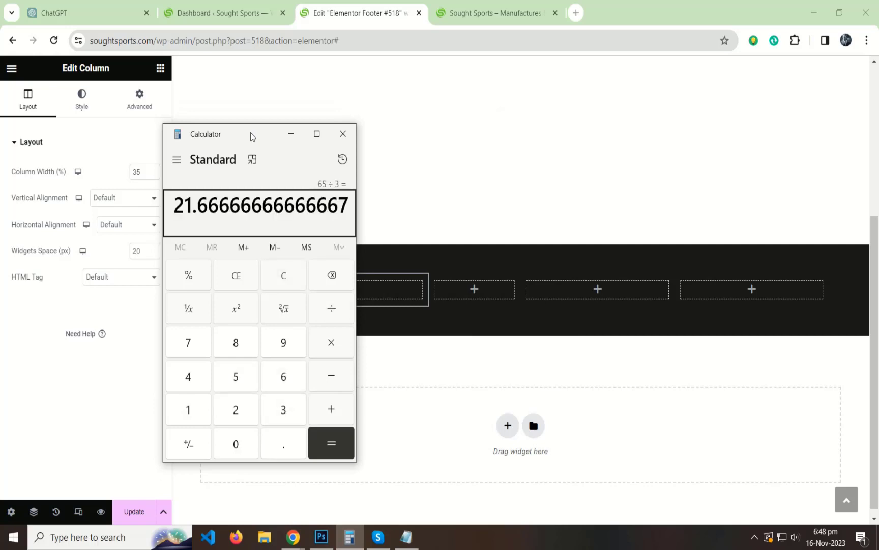
pyautogui.click(341, 136)
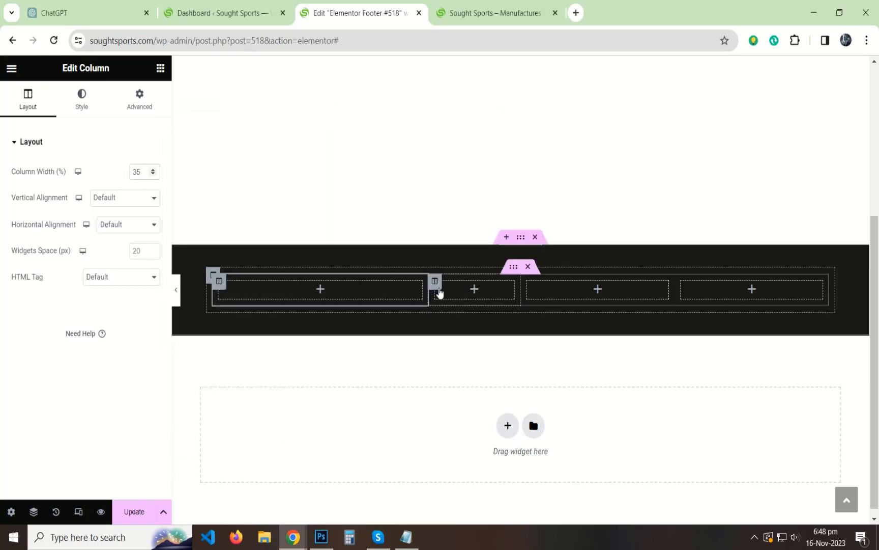
# Set the second and third columns to 20% width for a 35/20/20/25 split.
pyautogui.click(435, 281)
pyautogui.write('20')
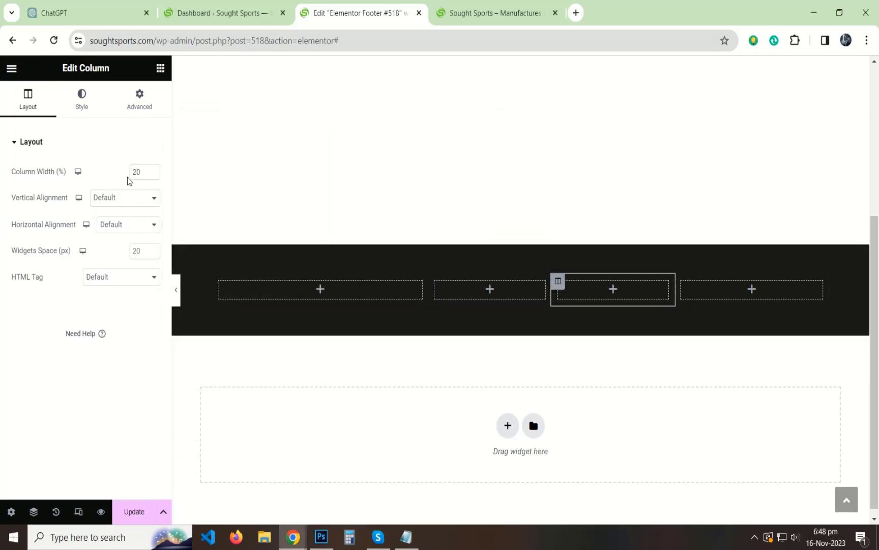
pyautogui.click(683, 280)
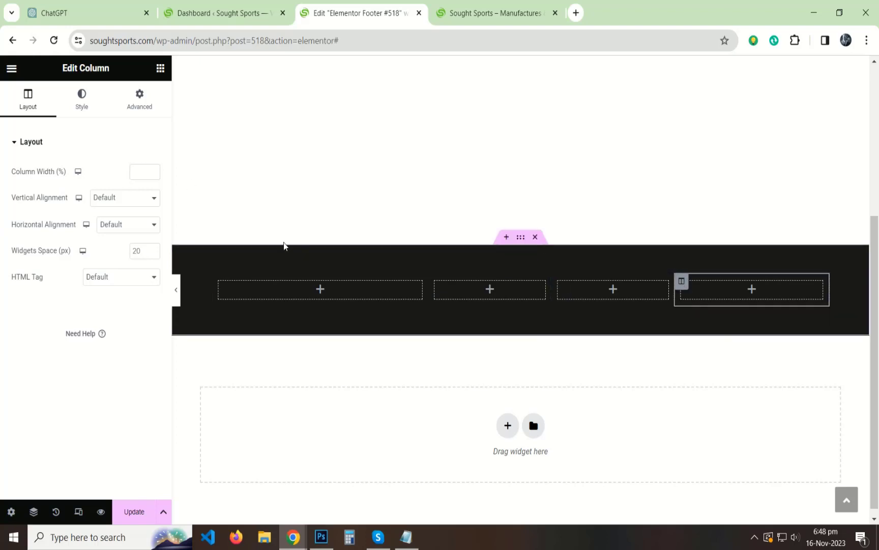
pyautogui.click(437, 282)
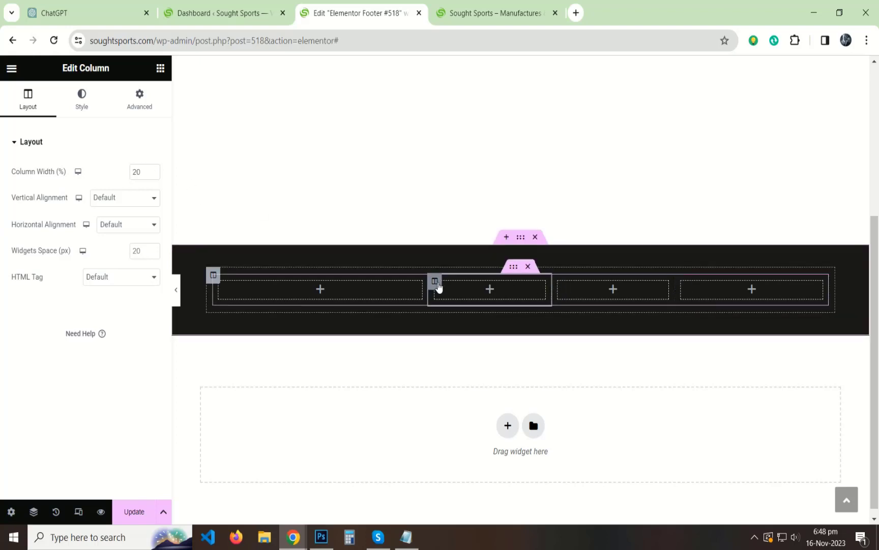
pyautogui.click(559, 293)
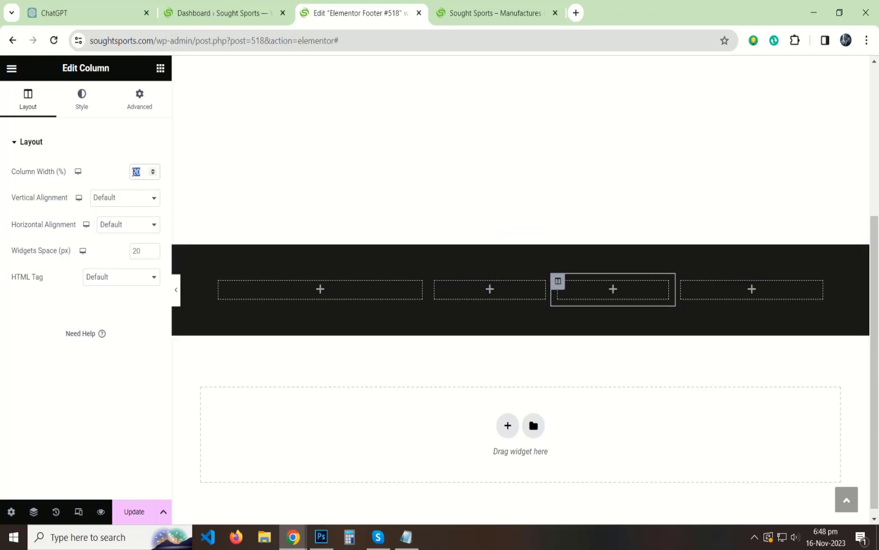
pyautogui.click(681, 287)
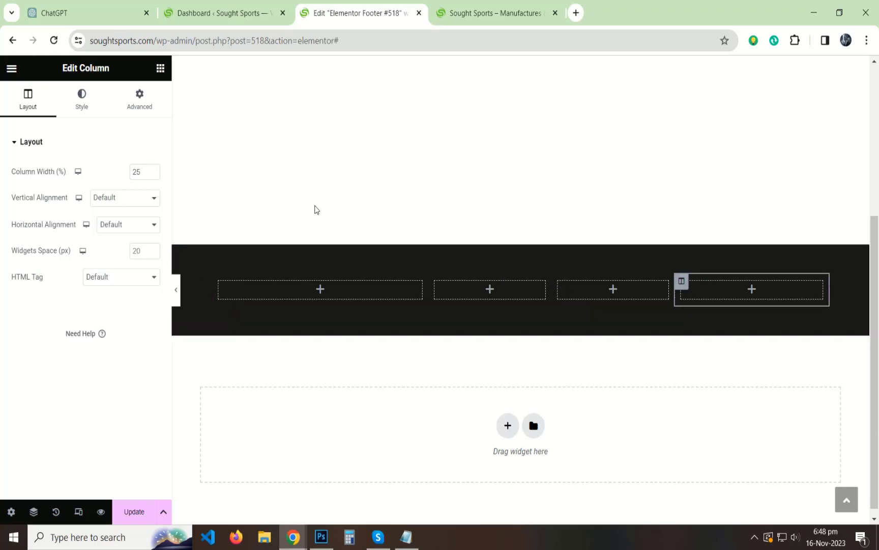
pyautogui.click(222, 286)
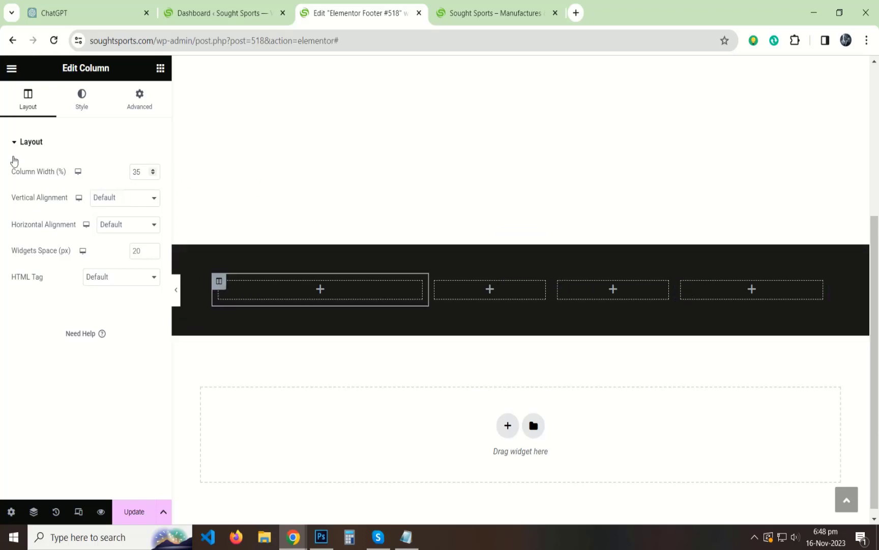
pyautogui.click(10, 142)
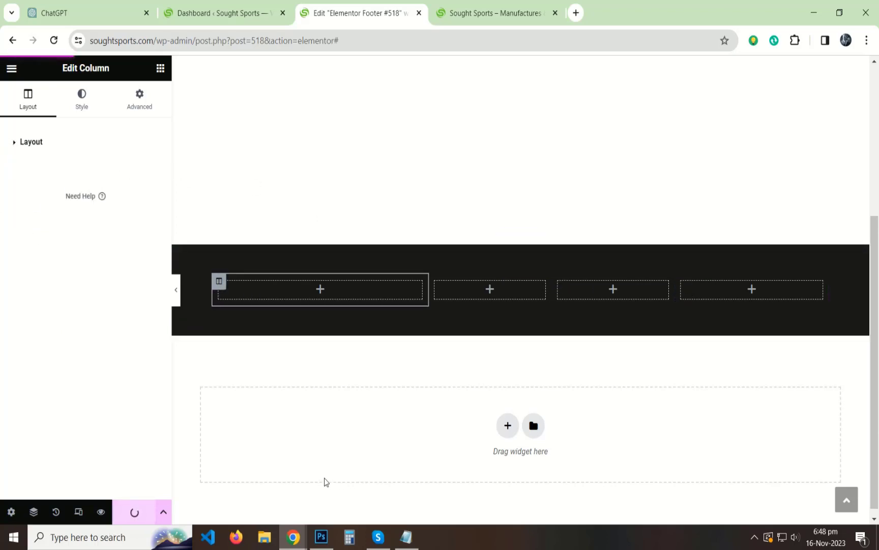
pyautogui.click(161, 70)
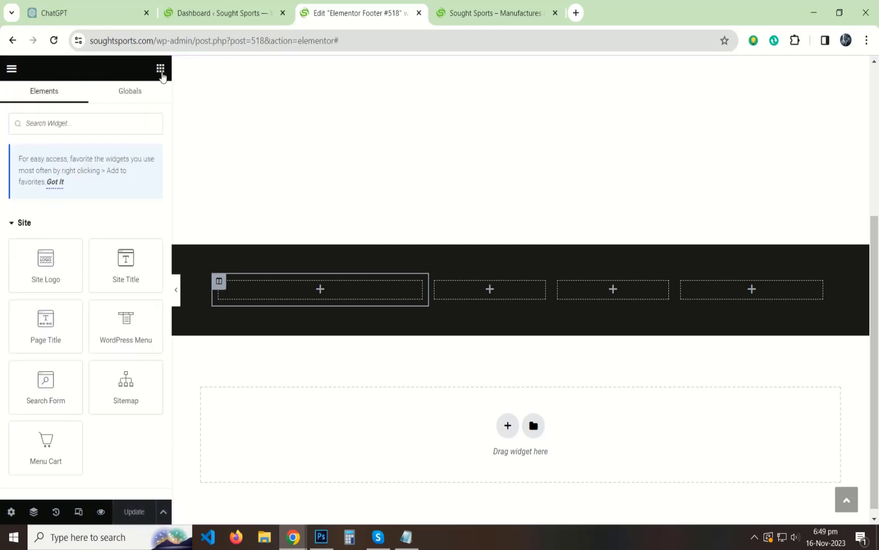
# Place logo-wide-white.png at Full size in the first column and set its width to 160 px.
pyautogui.scroll(-5, 52, 288)
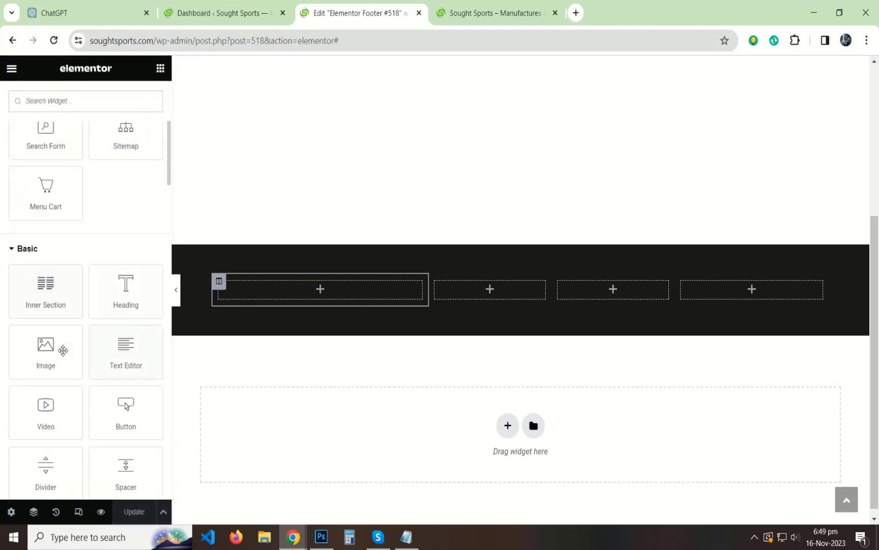
pyautogui.moveTo(61, 350); pyautogui.dragTo(320, 296)
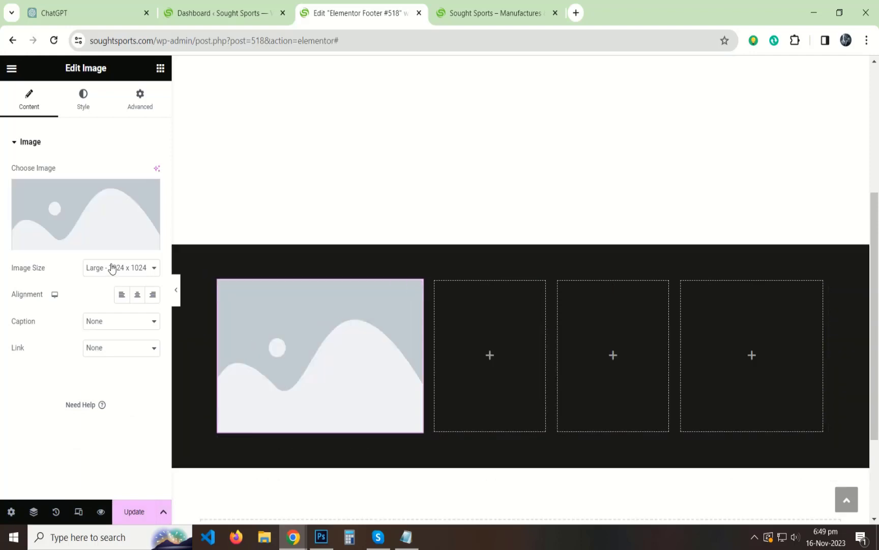
pyautogui.click(113, 267)
pyautogui.click(102, 397)
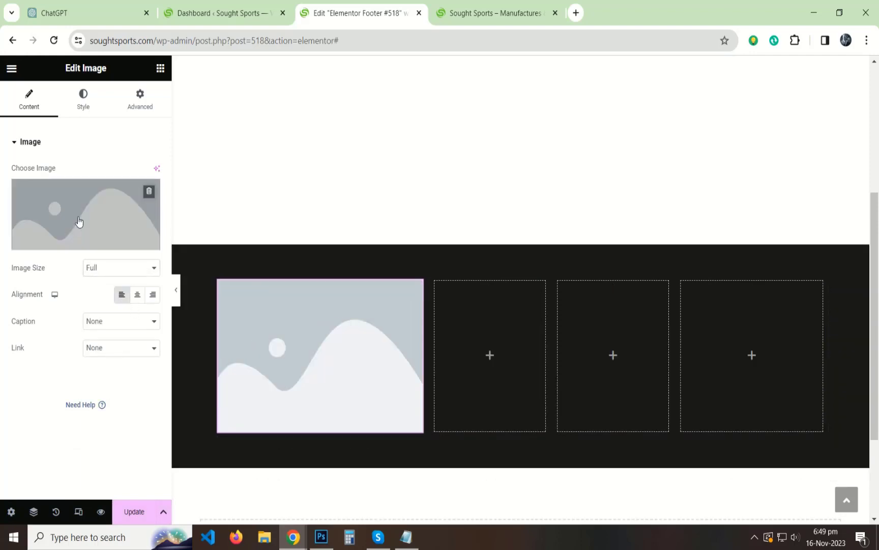
pyautogui.click(71, 191)
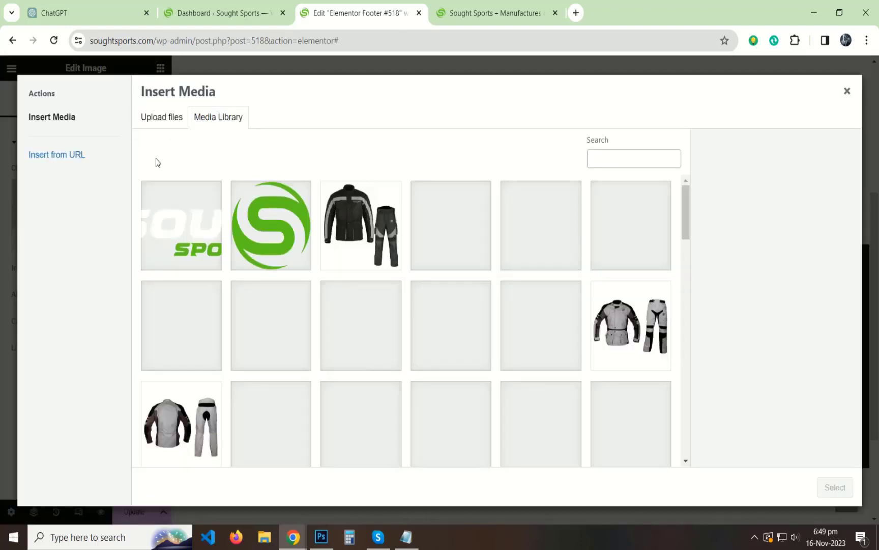
pyautogui.click(195, 235)
pyautogui.click(835, 487)
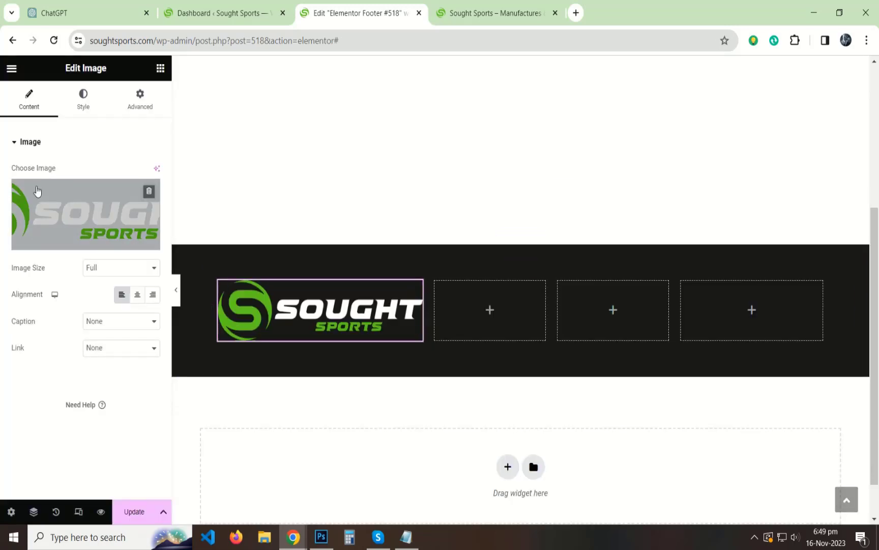
pyautogui.click(83, 102)
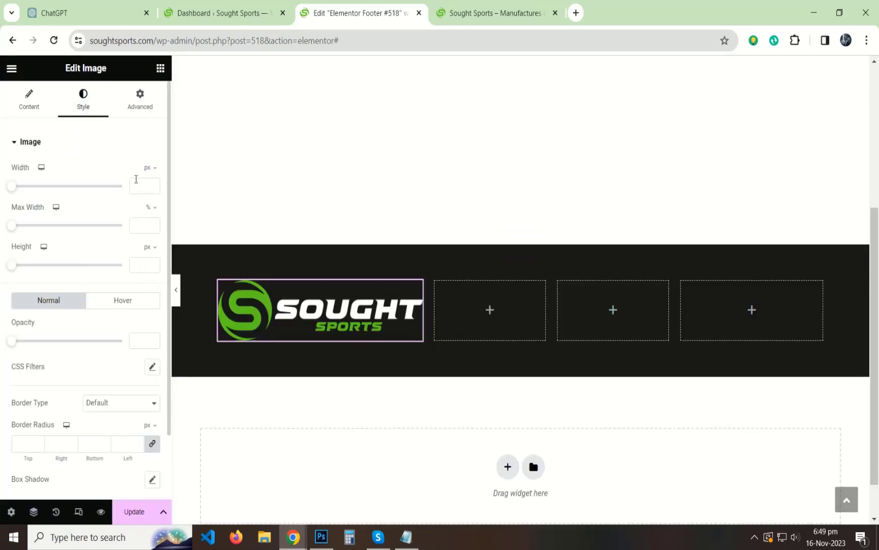
pyautogui.write('100')
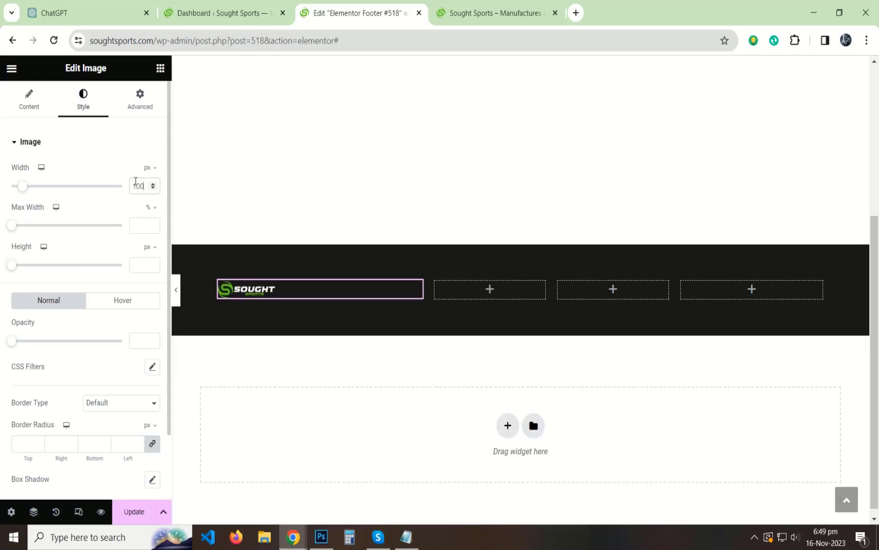
pyautogui.write('150')
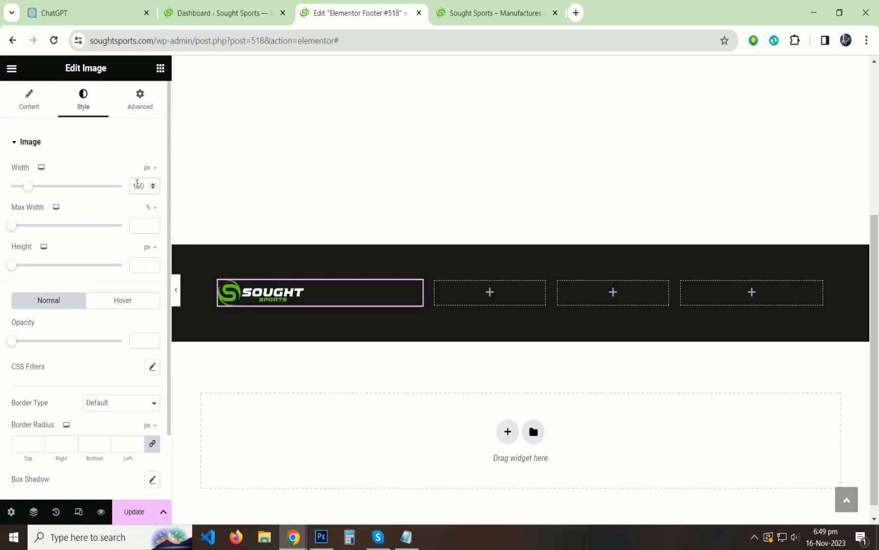
pyautogui.write('160')
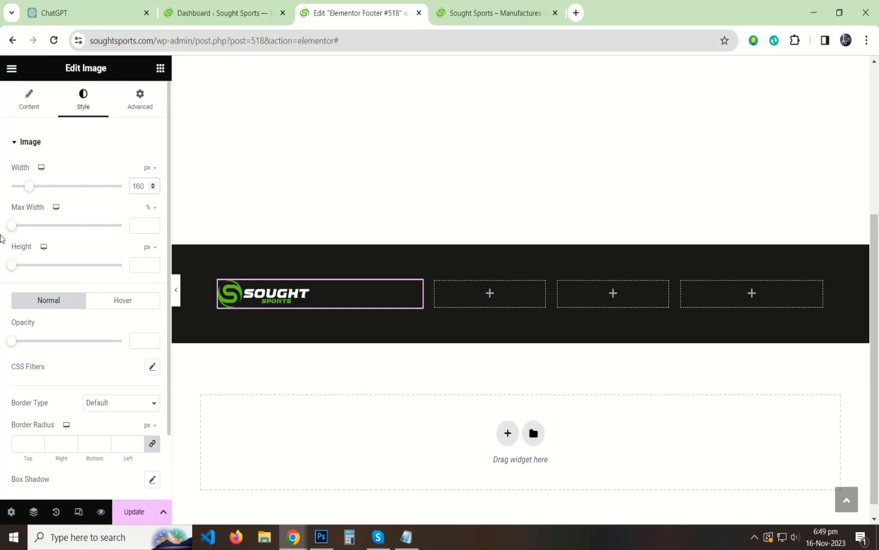
pyautogui.click(20, 141)
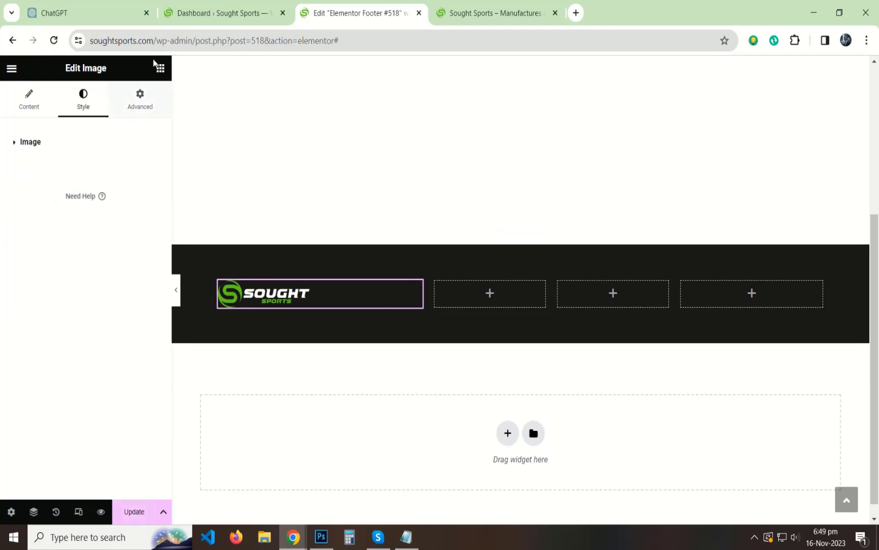
pyautogui.click(157, 65)
pyautogui.scroll(-4, 111, 275)
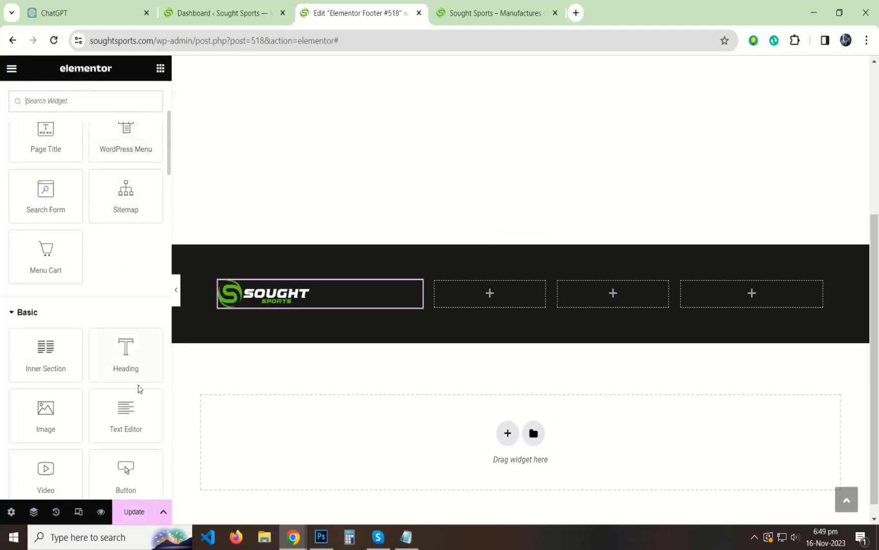
# Add a text block under the logo with the description pasted from notes, and adjust its bottom margin.
pyautogui.moveTo(139, 390); pyautogui.dragTo(265, 305)
pyautogui.click(406, 537)
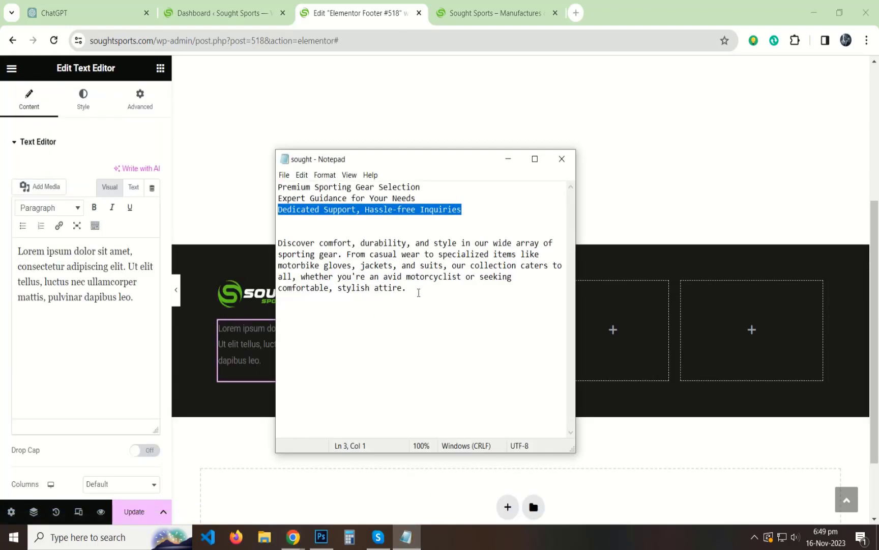
pyautogui.moveTo(419, 293); pyautogui.dragTo(272, 248)
pyautogui.hotkey('ctrl', 'c')
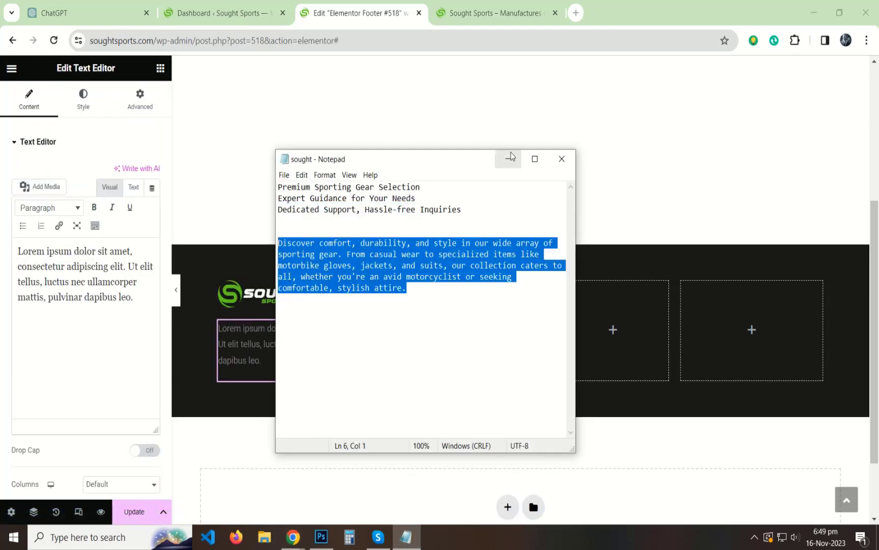
pyautogui.click(509, 159)
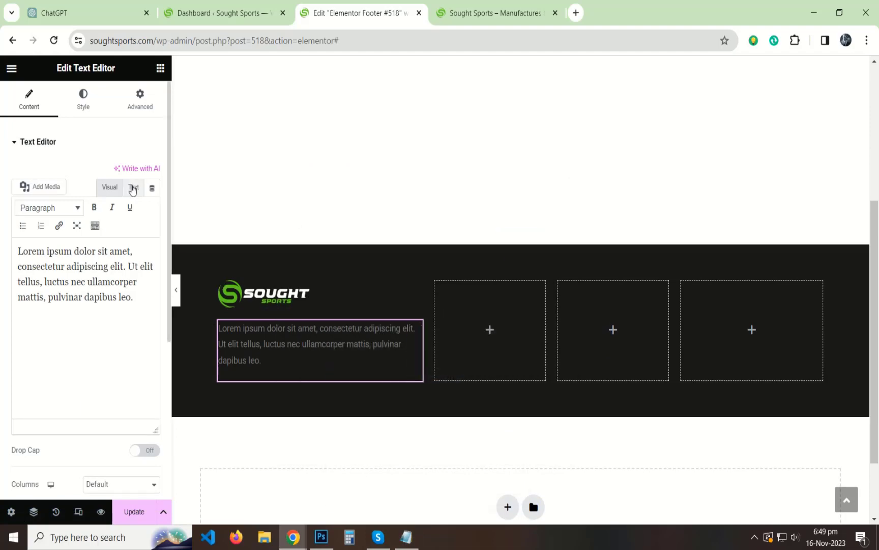
pyautogui.click(133, 188)
pyautogui.hotkey('ctrl', 'a')
pyautogui.hotkey('ctrl', 'v')
pyautogui.click(109, 187)
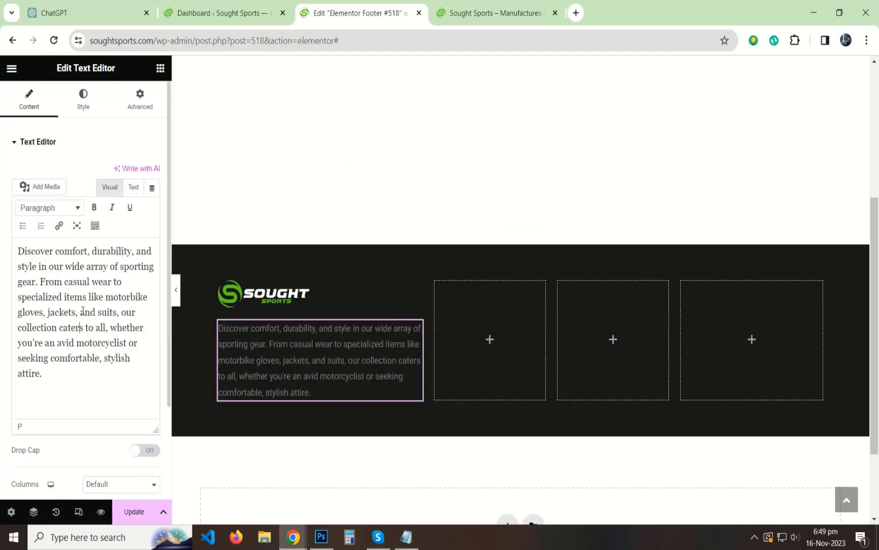
pyautogui.click(136, 105)
pyautogui.click(153, 187)
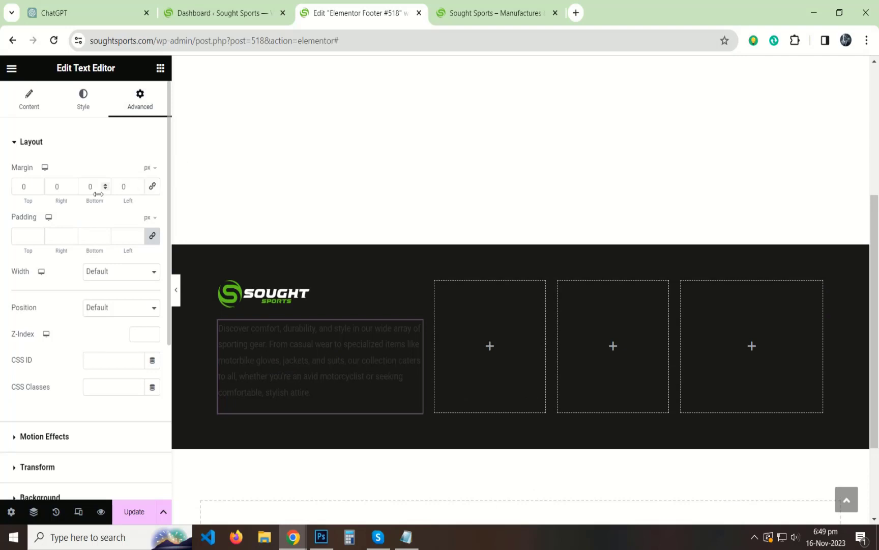
pyautogui.doubleClick(90, 188)
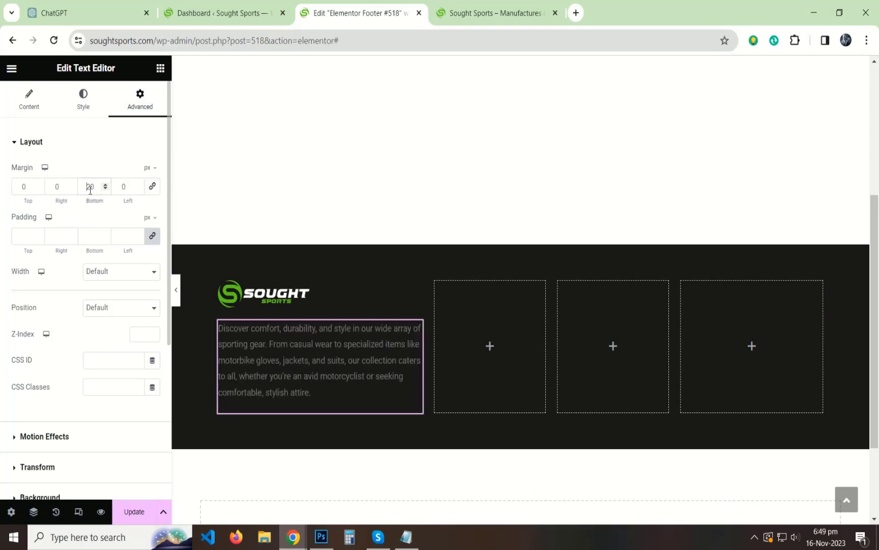
pyautogui.write('-')
# Make the description white Oswald at 15 px, trying weight 300 before settling on 400.
pyautogui.click(82, 99)
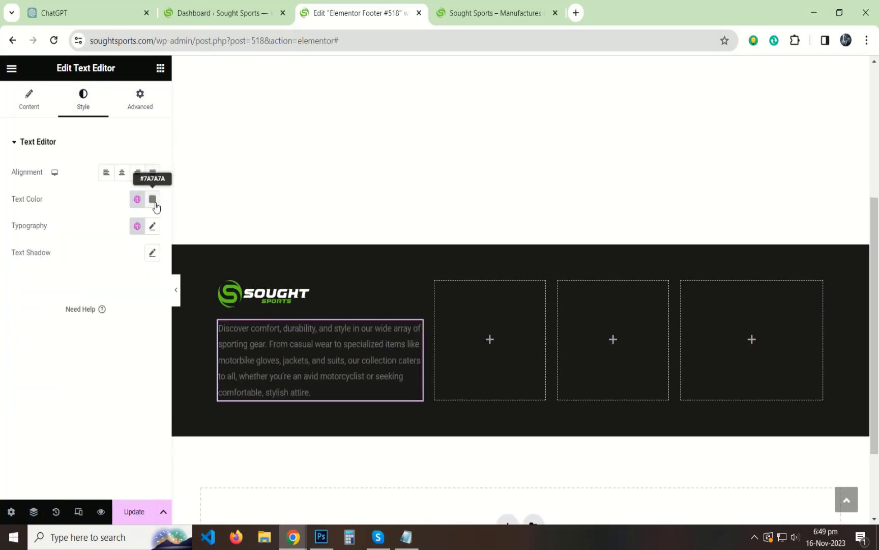
pyautogui.click(152, 199)
pyautogui.click(153, 226)
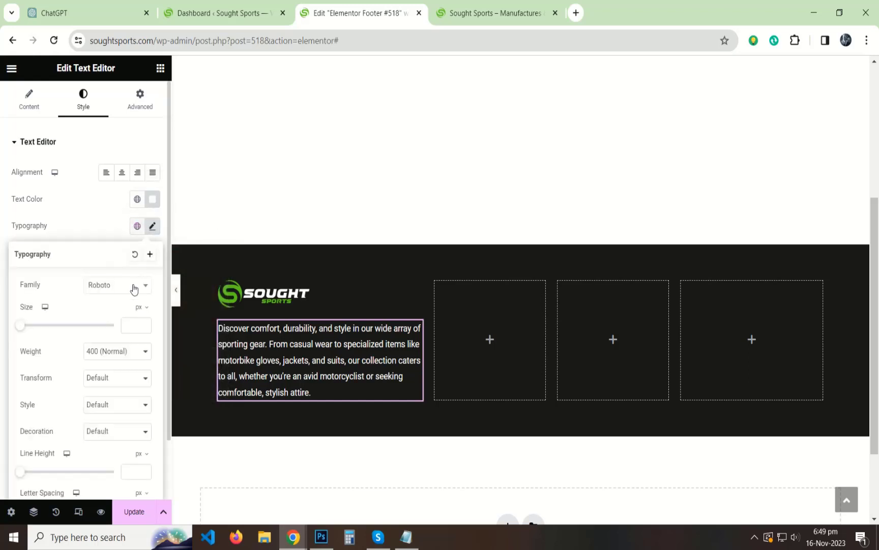
pyautogui.click(118, 285)
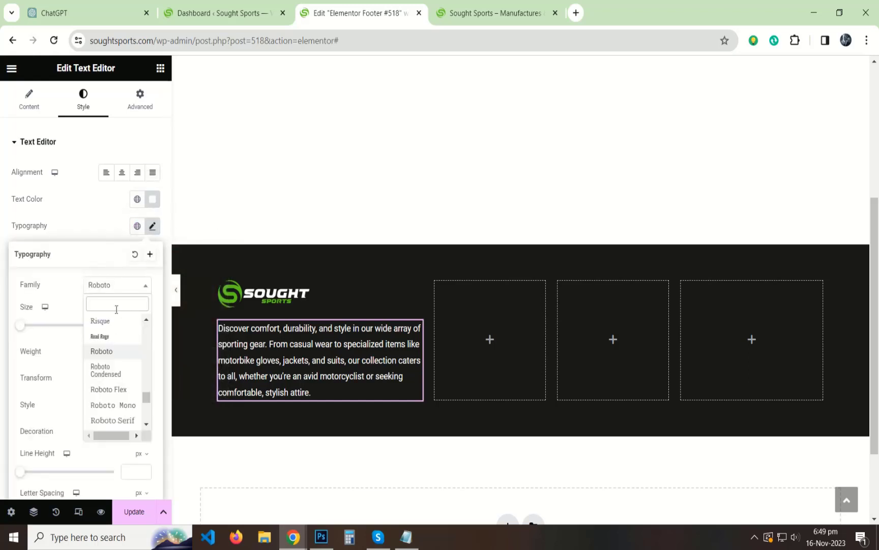
pyautogui.write('oswald')
pyautogui.press('Return')
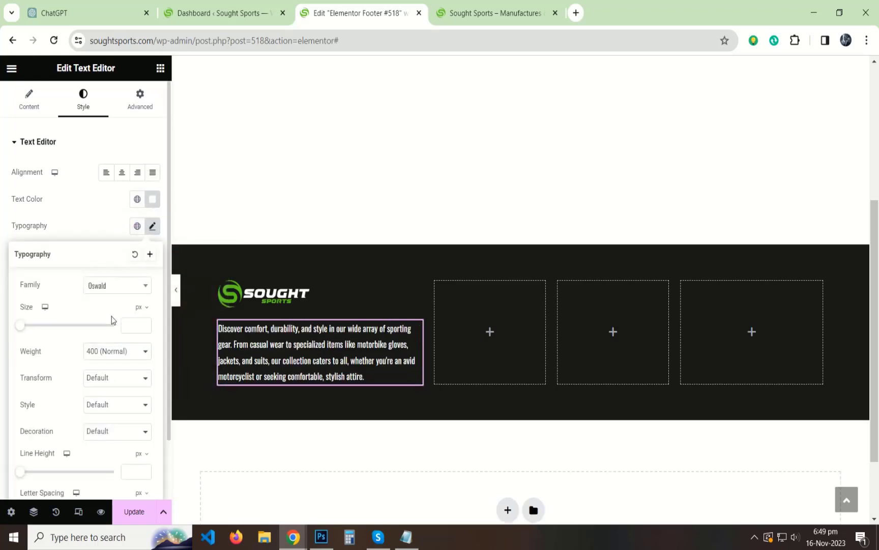
pyautogui.write('15')
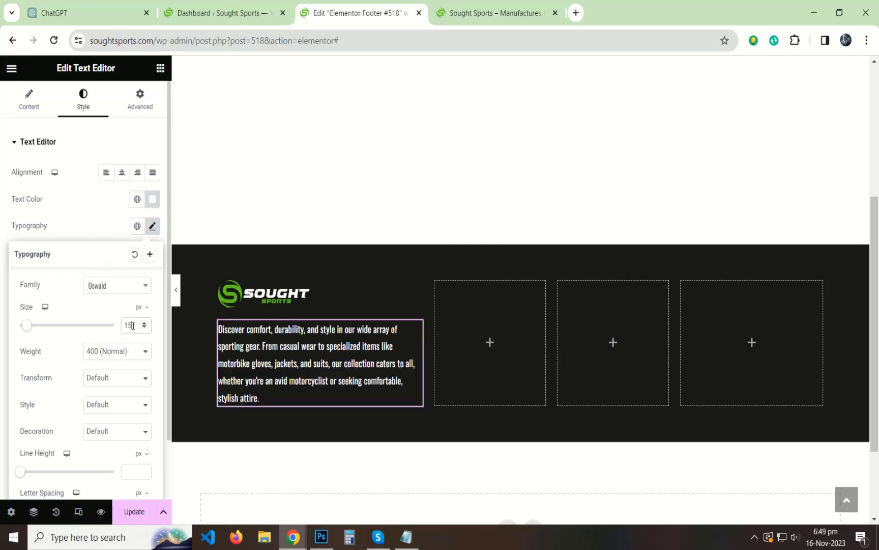
pyautogui.click(104, 351)
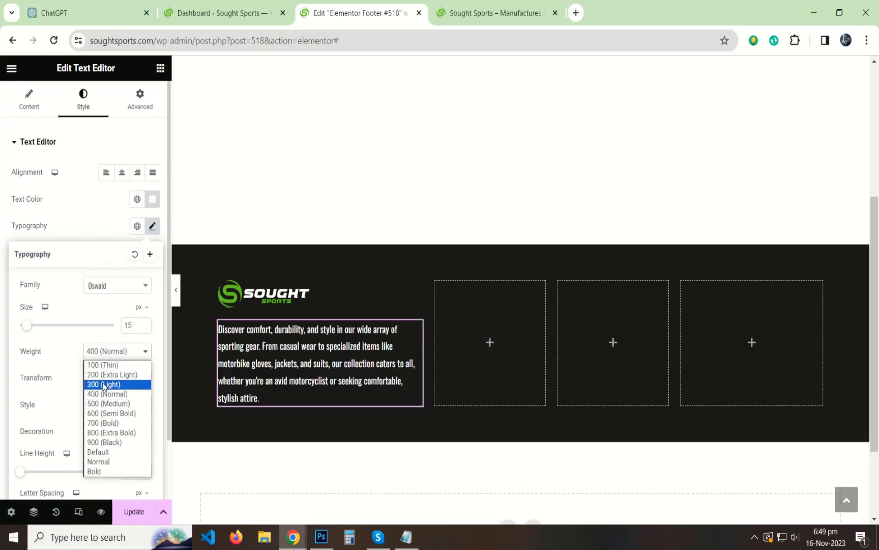
pyautogui.click(102, 385)
pyautogui.click(105, 351)
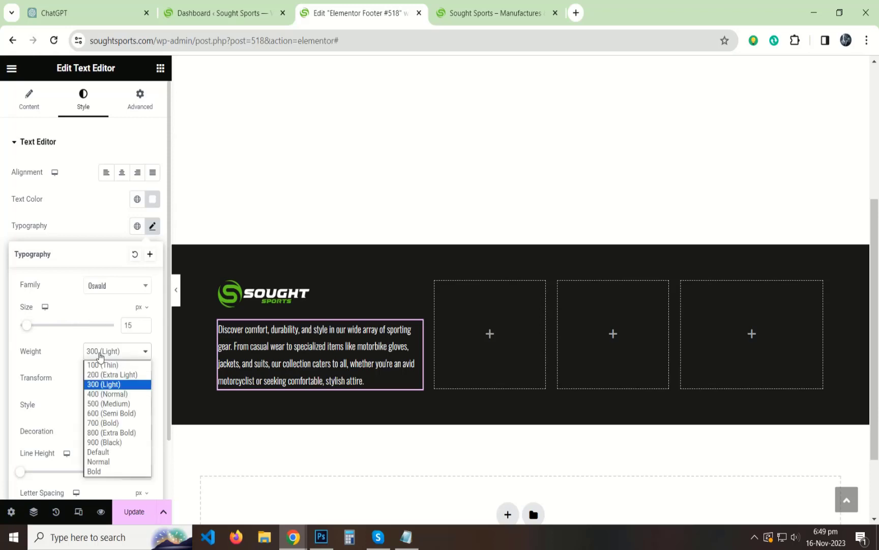
pyautogui.click(93, 393)
pyautogui.click(2, 375)
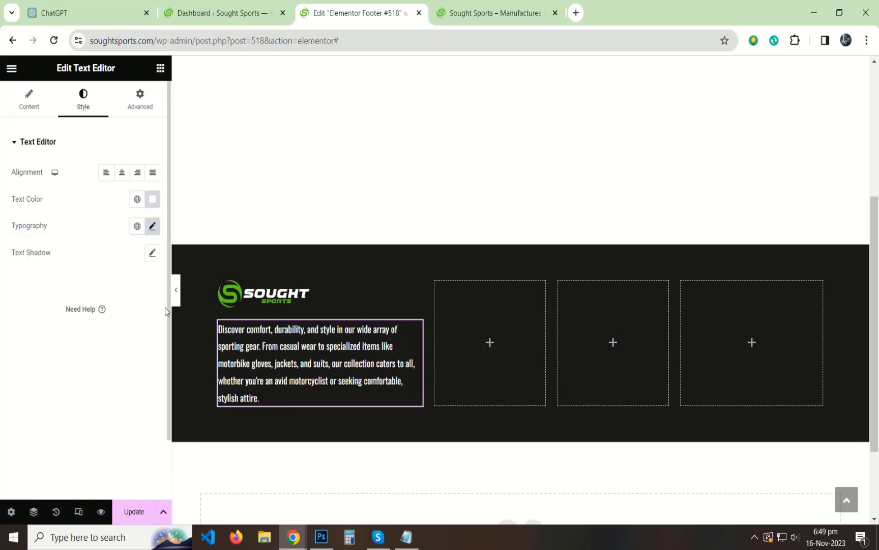
pyautogui.click(174, 289)
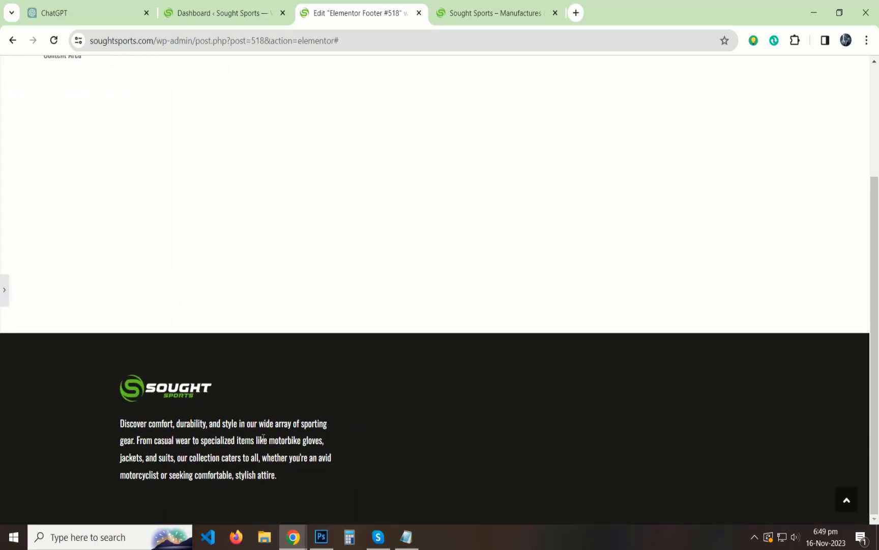
# Update the footer and reload the live site to view it.
pyautogui.click(4, 289)
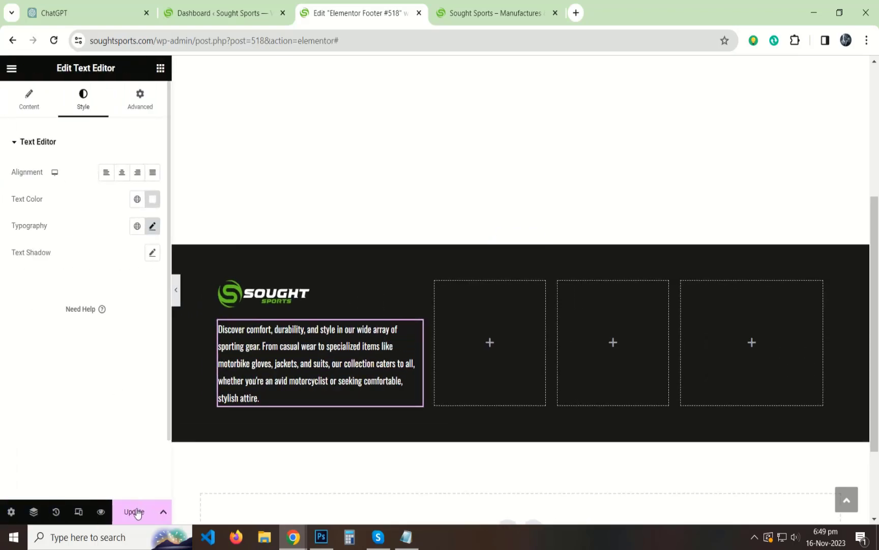
pyautogui.click(134, 511)
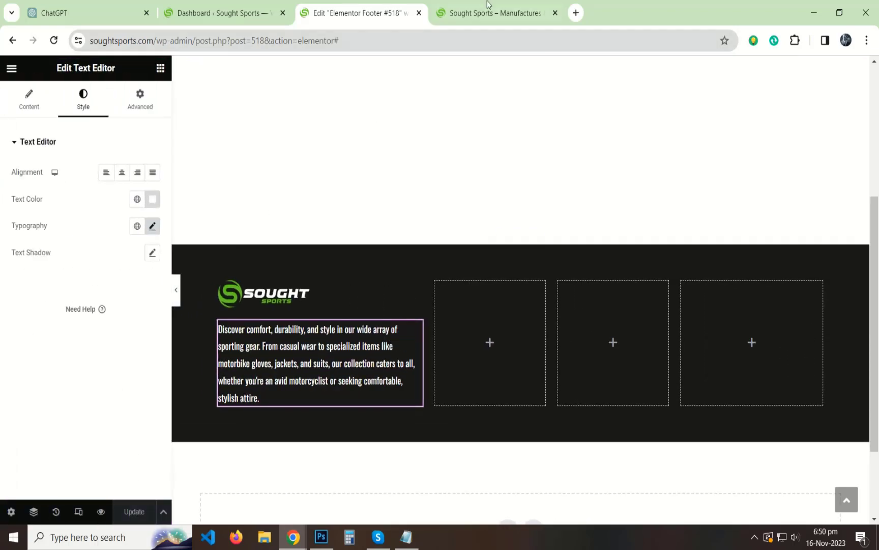
pyautogui.click(488, 7)
pyautogui.click(53, 43)
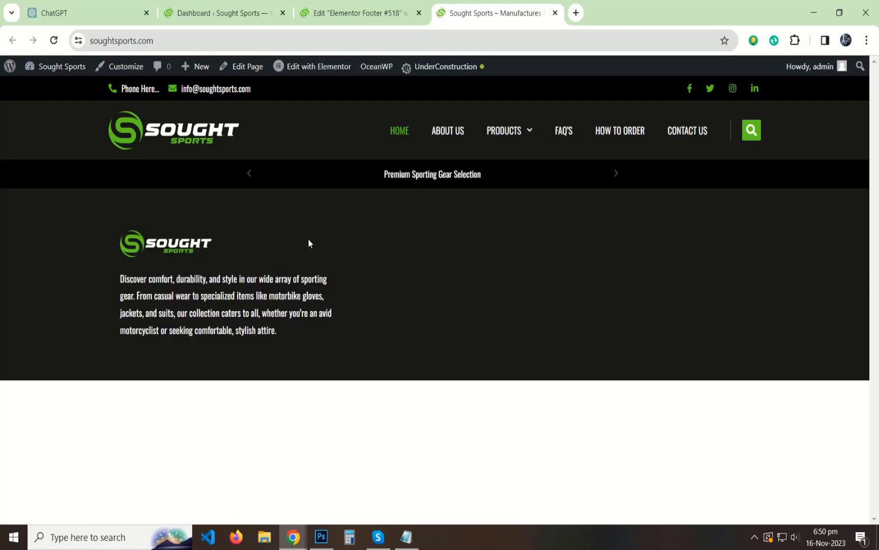
# Open the Home page from the Pages list in the Elementor editor.
pyautogui.click(219, 13)
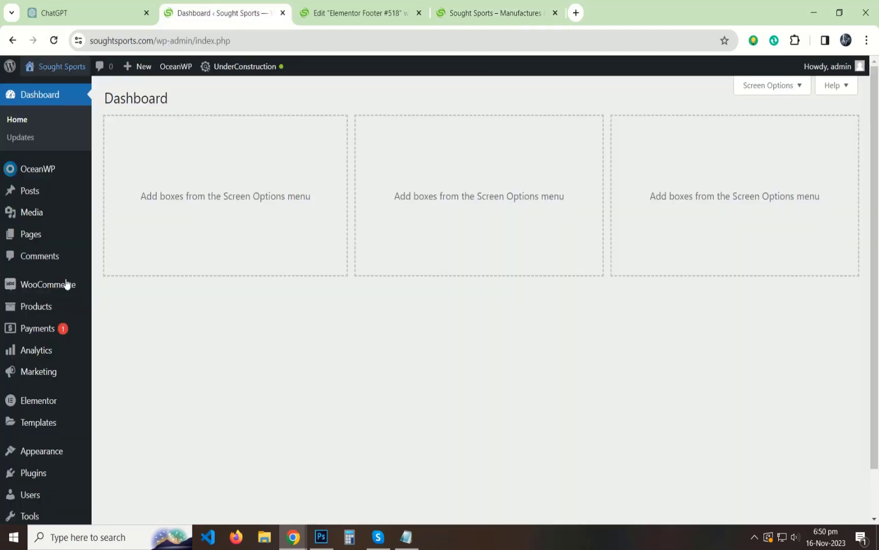
pyautogui.middleClick(29, 232)
pyautogui.click(636, 6)
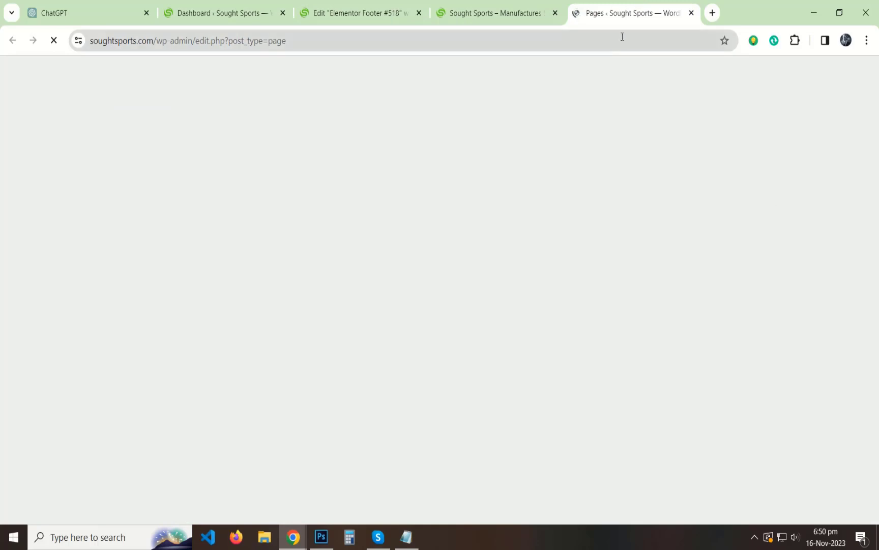
pyautogui.scroll(-2, 219, 319)
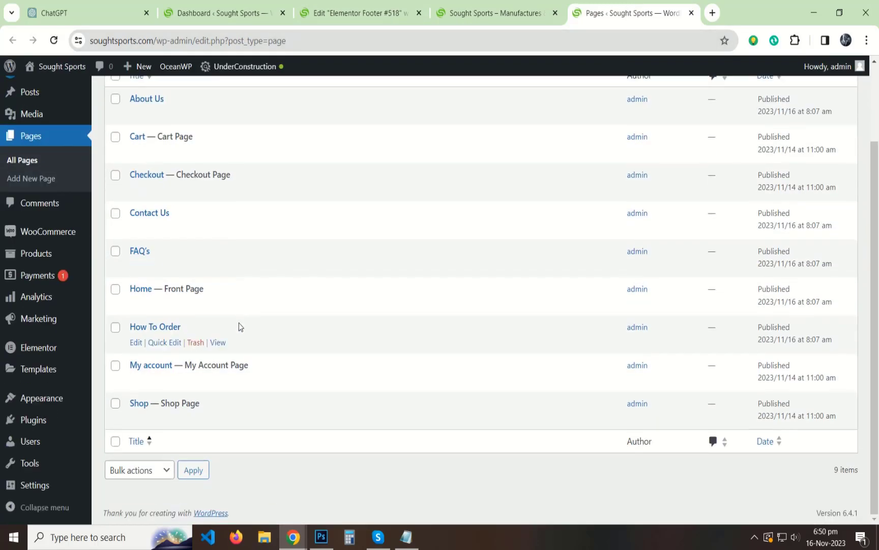
pyautogui.click(135, 305)
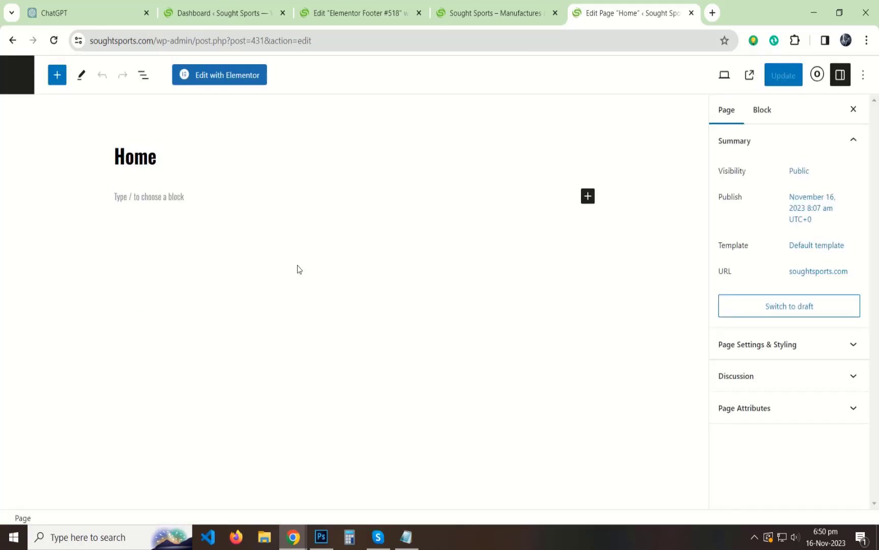
pyautogui.click(227, 82)
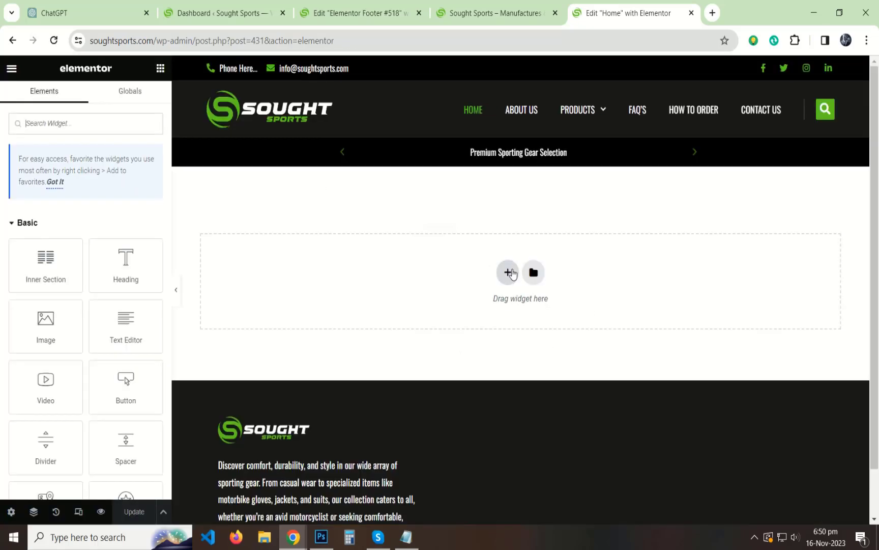
# Add a one-column section with Full Width content width and No Gap between columns.
pyautogui.click(513, 274)
pyautogui.click(353, 311)
pyautogui.click(107, 173)
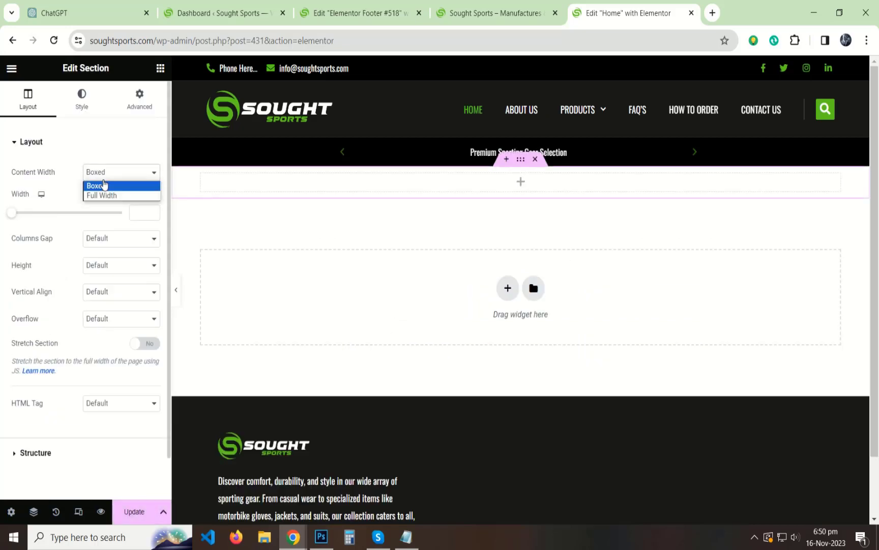
pyautogui.click(104, 195)
pyautogui.click(109, 206)
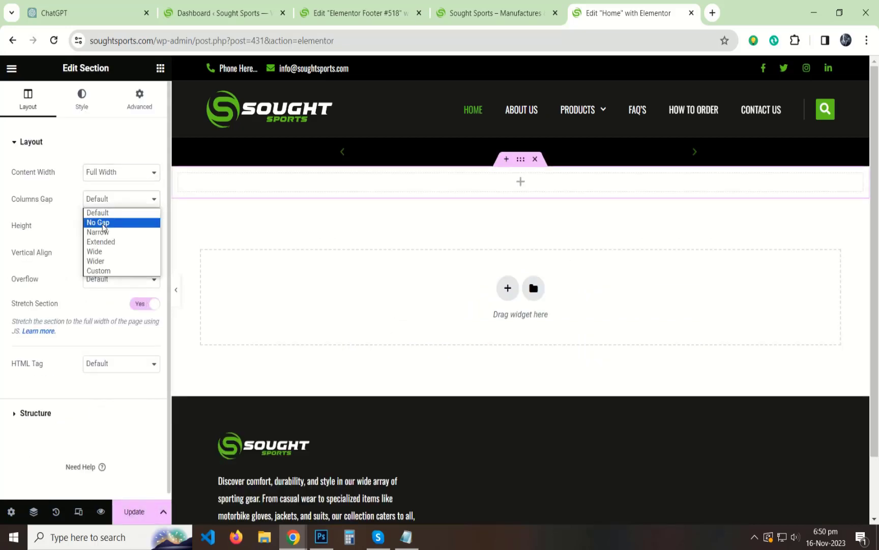
pyautogui.click(97, 222)
# Search the widgets for 'slide' and drag an Image Carousel into the new section.
pyautogui.click(160, 68)
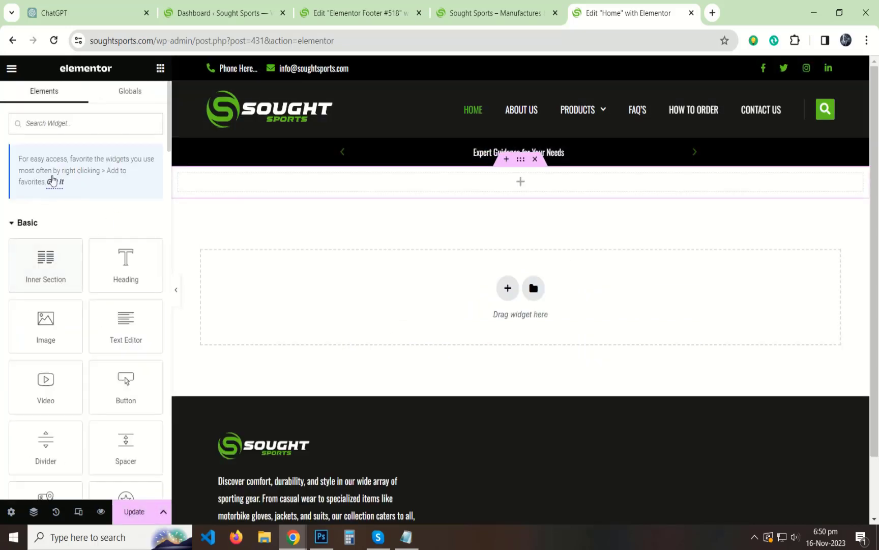
pyautogui.write('shoul')
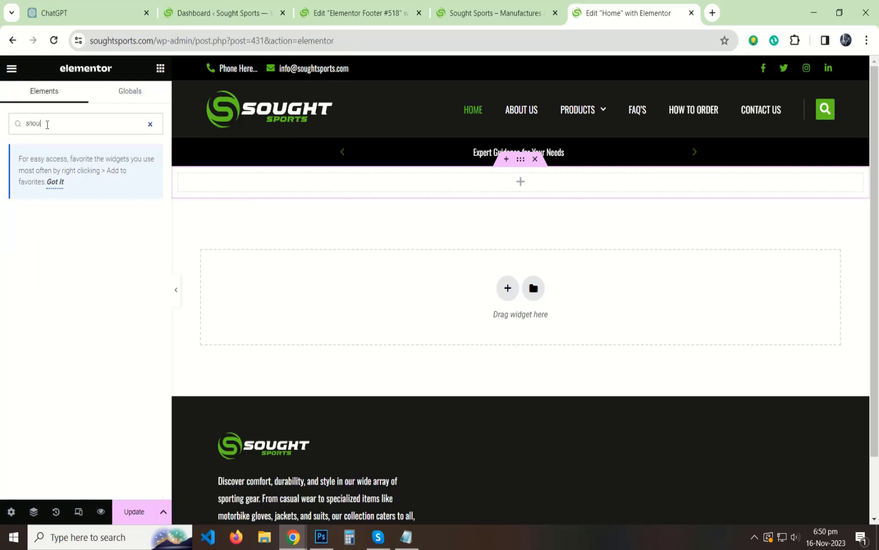
pyautogui.press('BackSpace')
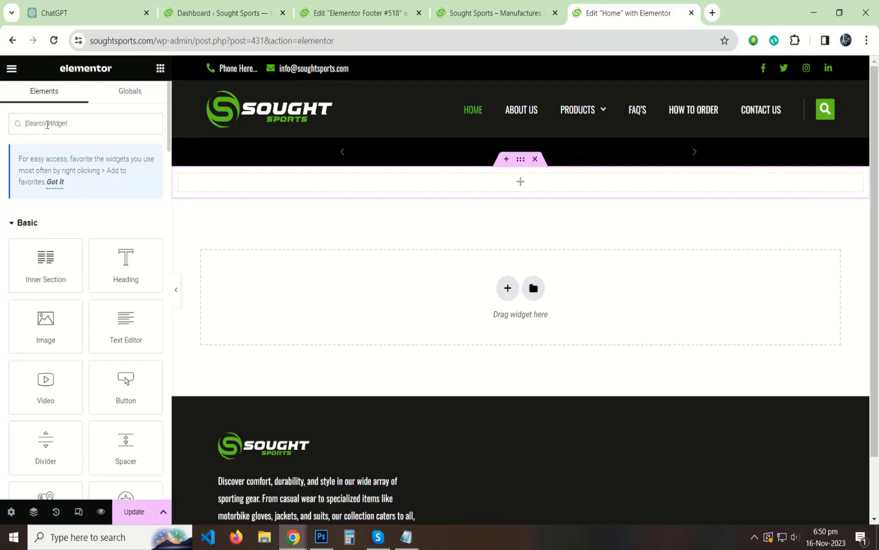
pyautogui.write('slide')
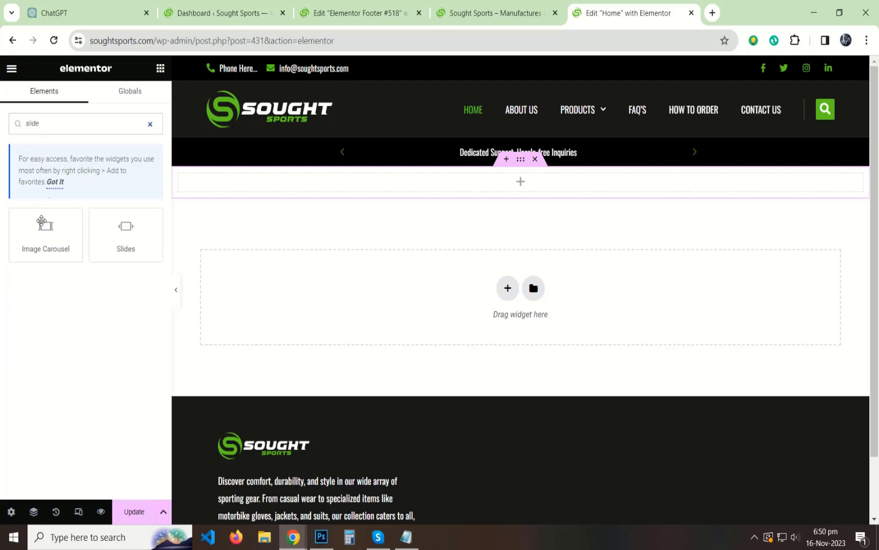
pyautogui.moveTo(41, 220); pyautogui.dragTo(325, 204)
# Set the carousel to Full image size, 1 slide to show, and arrows-only navigation, then begin adding images.
pyautogui.click(121, 243)
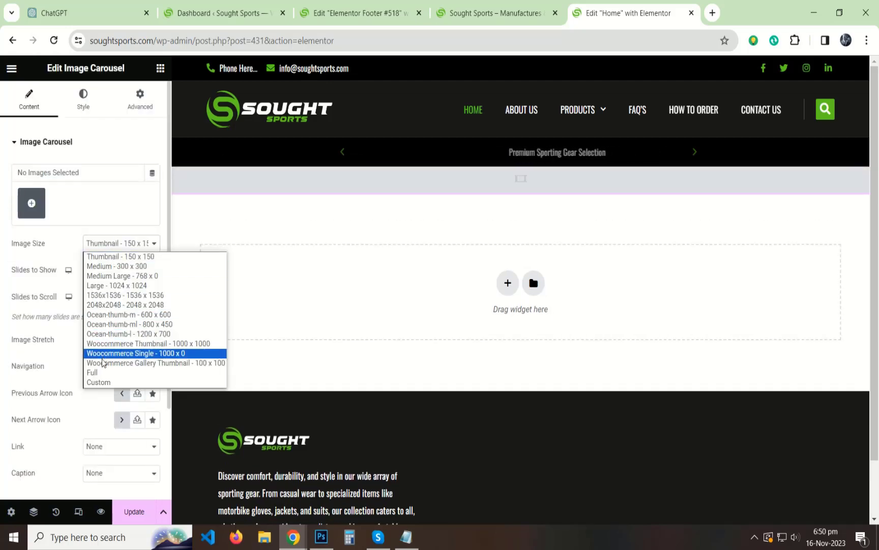
pyautogui.click(92, 372)
pyautogui.click(135, 270)
pyautogui.click(129, 294)
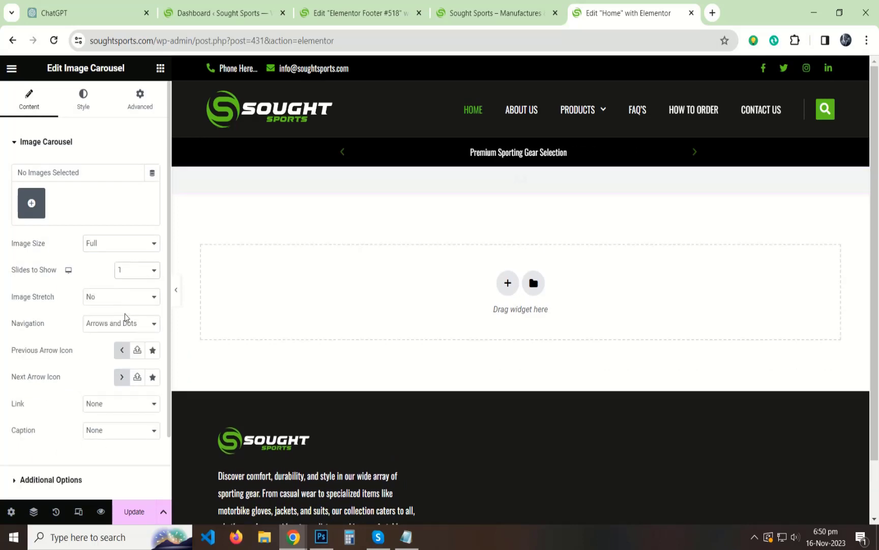
pyautogui.click(125, 319)
pyautogui.click(112, 346)
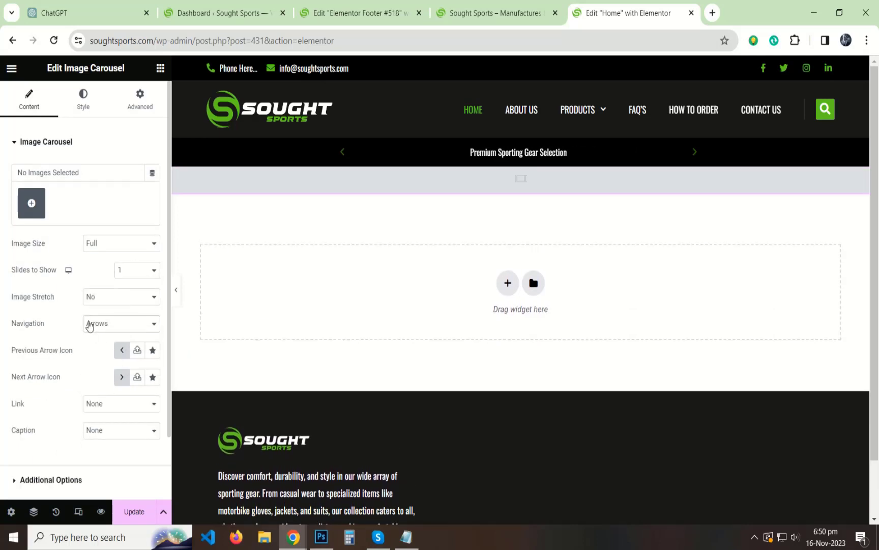
pyautogui.click(31, 202)
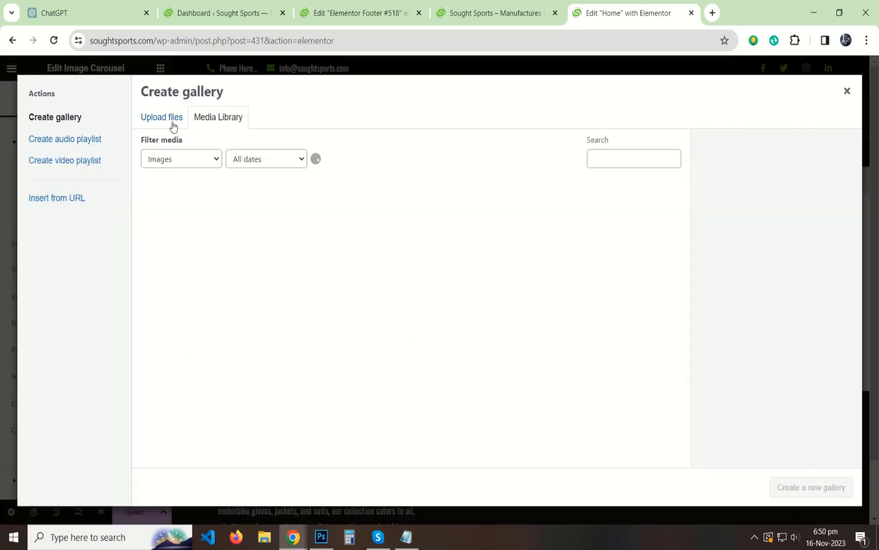
# Upload check-ban.jpg from the Desktop soughtsports.com folder and insert it as the carousel's gallery.
pyautogui.click(173, 122)
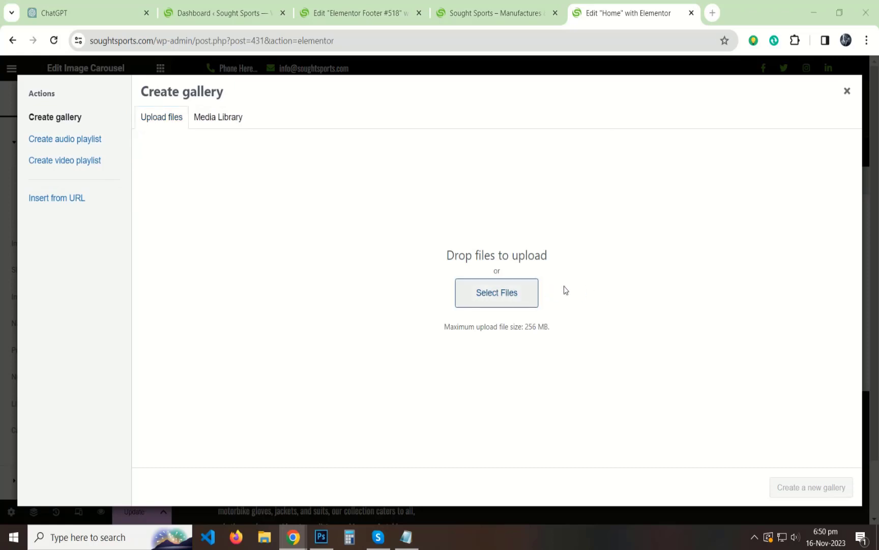
pyautogui.click(497, 292)
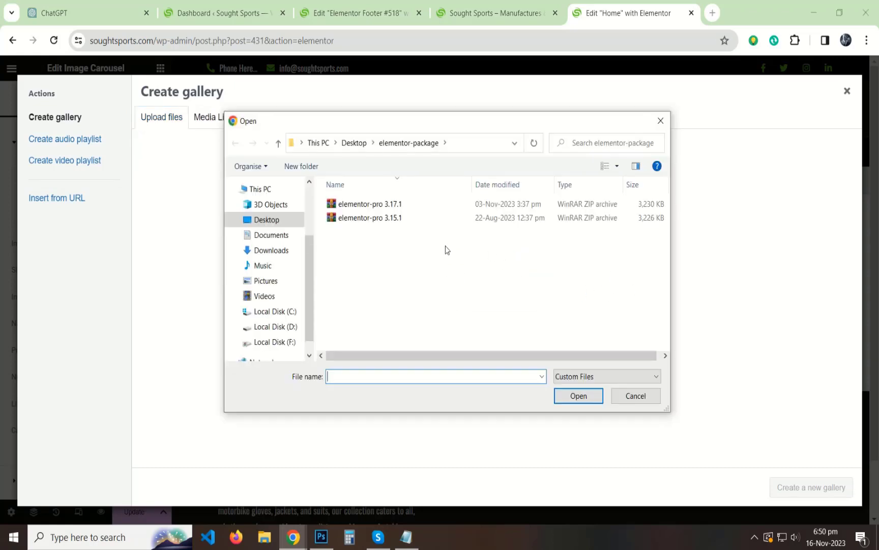
pyautogui.click(272, 220)
pyautogui.scroll(-5, 498, 239)
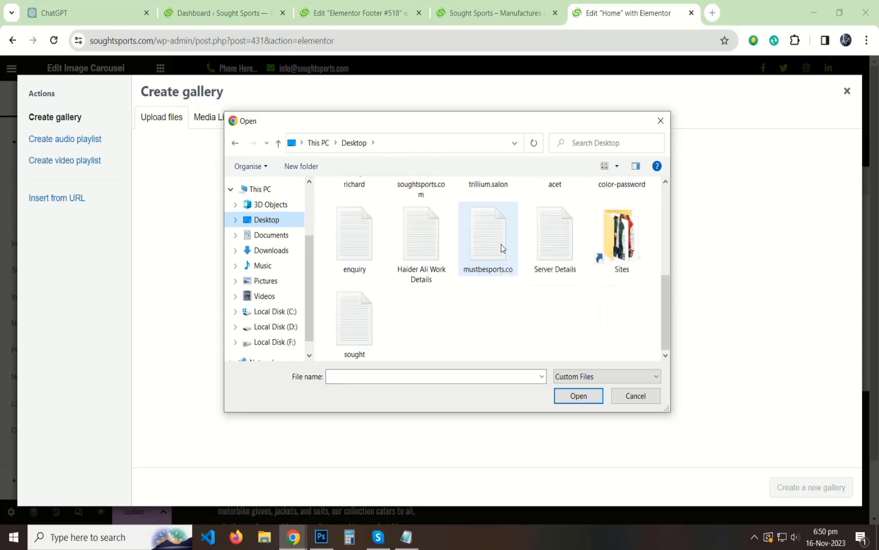
pyautogui.scroll(1, 498, 244)
pyautogui.doubleClick(422, 214)
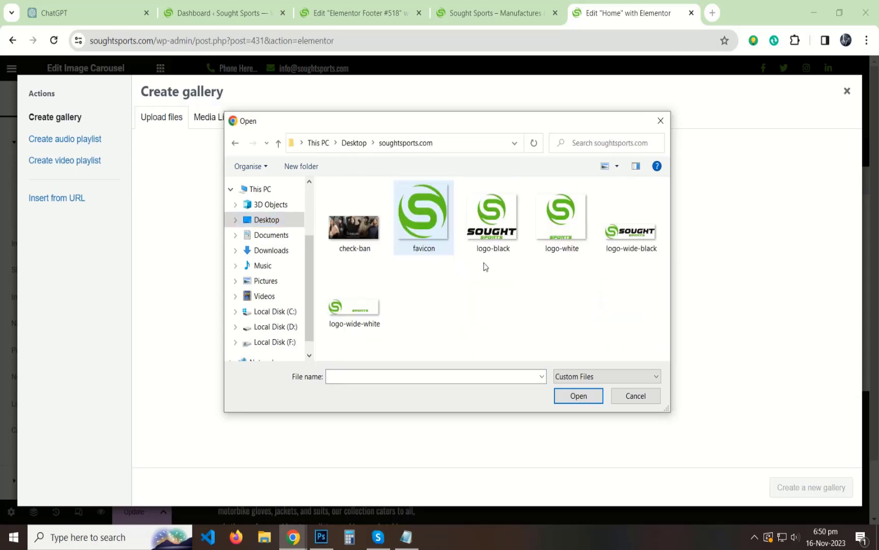
pyautogui.click(354, 224)
pyautogui.click(578, 395)
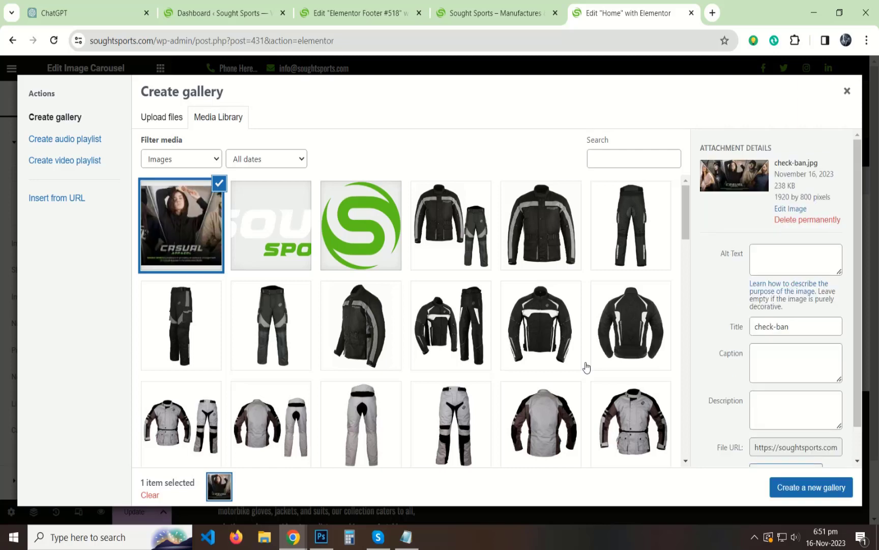
pyautogui.click(814, 487)
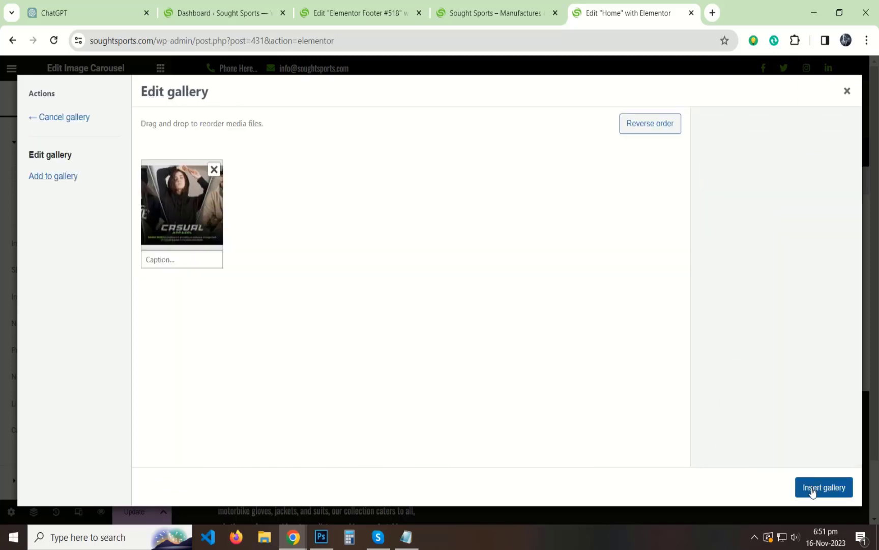
pyautogui.click(817, 488)
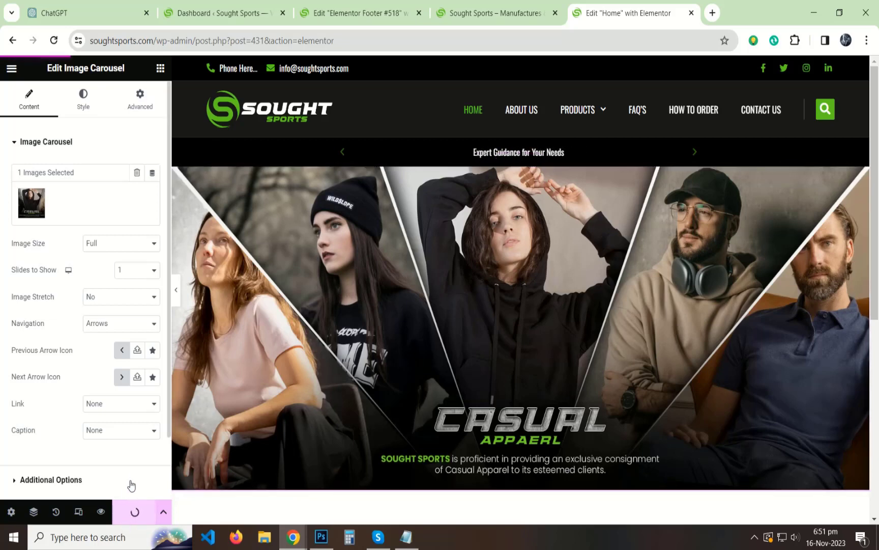
# Reload the live Sought Sports homepage, scroll through the new carousel and dark footer, then return to the editor.
pyautogui.click(501, 13)
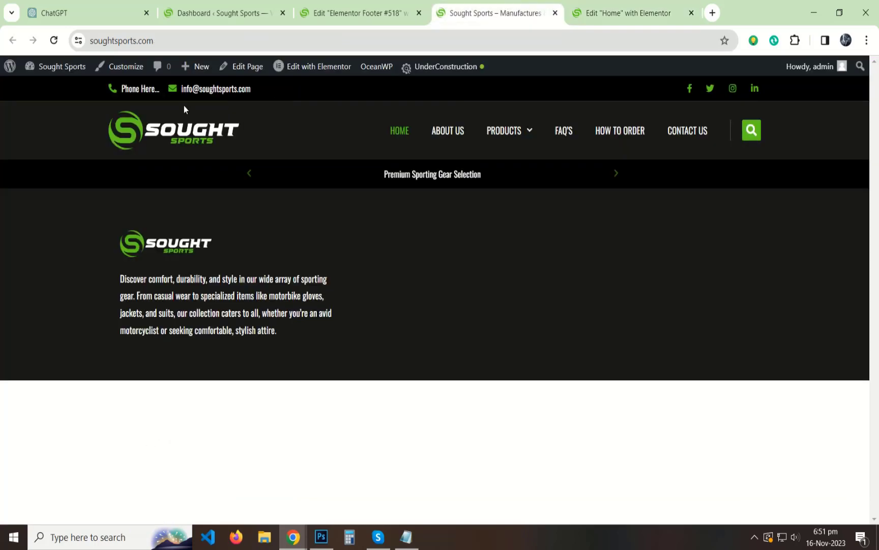
pyautogui.click(55, 43)
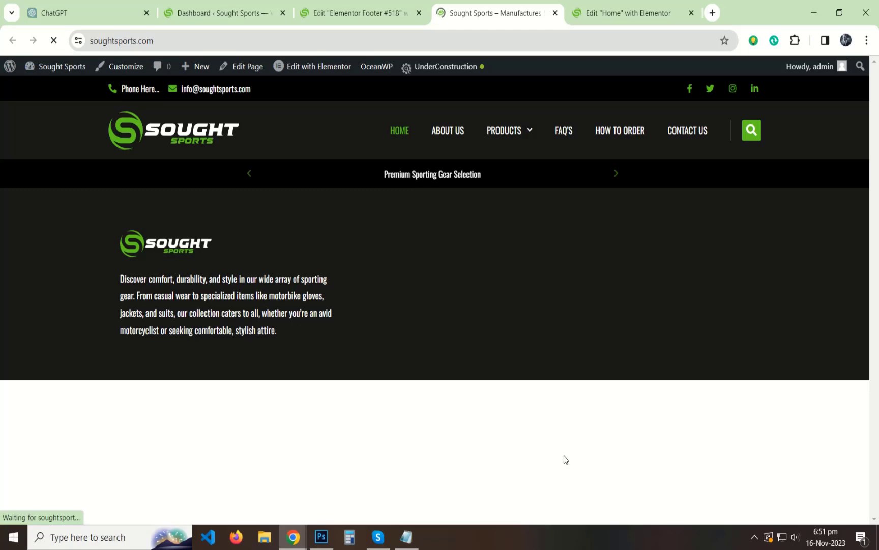
pyautogui.scroll(-5, 467, 295)
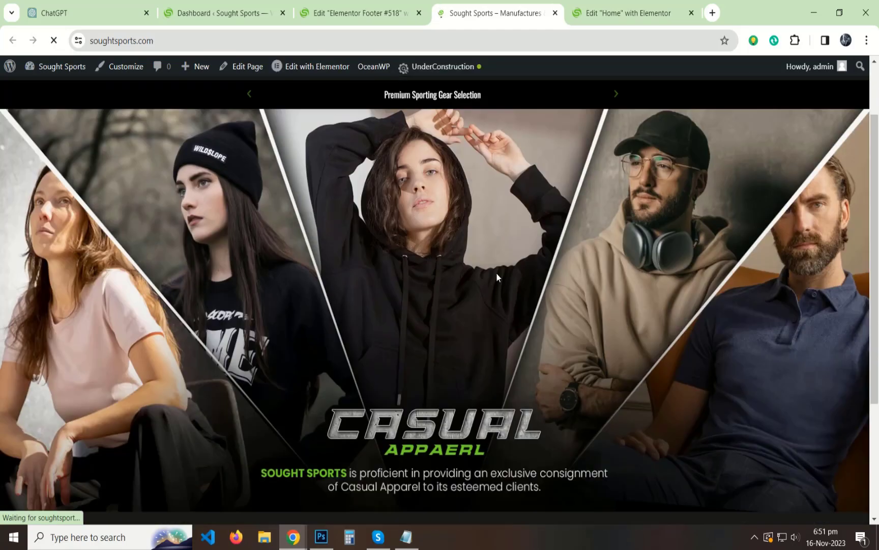
pyautogui.scroll(5, 476, 220)
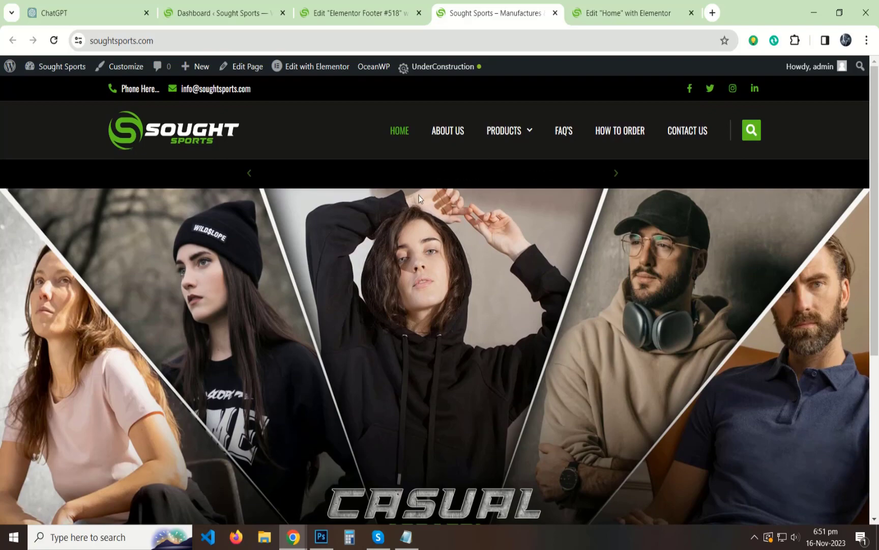
pyautogui.moveTo(511, 140)
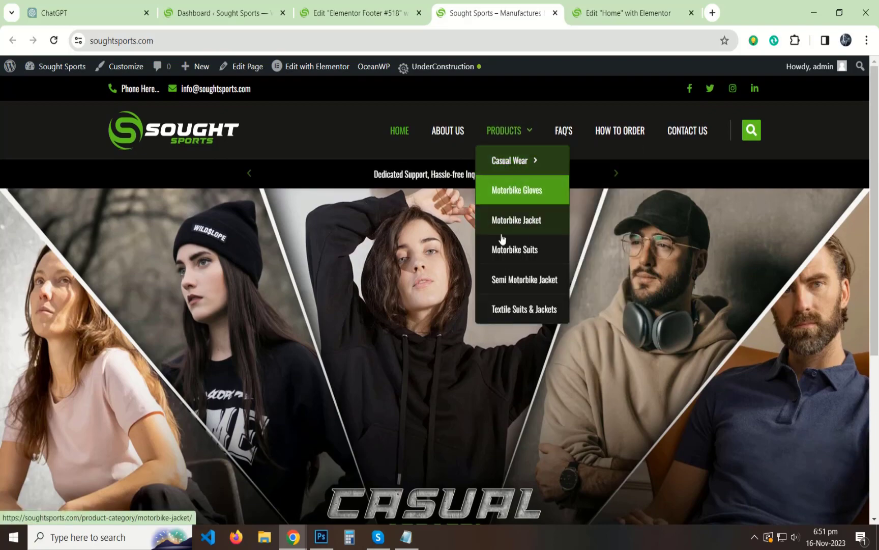
pyautogui.scroll(-5, 504, 318)
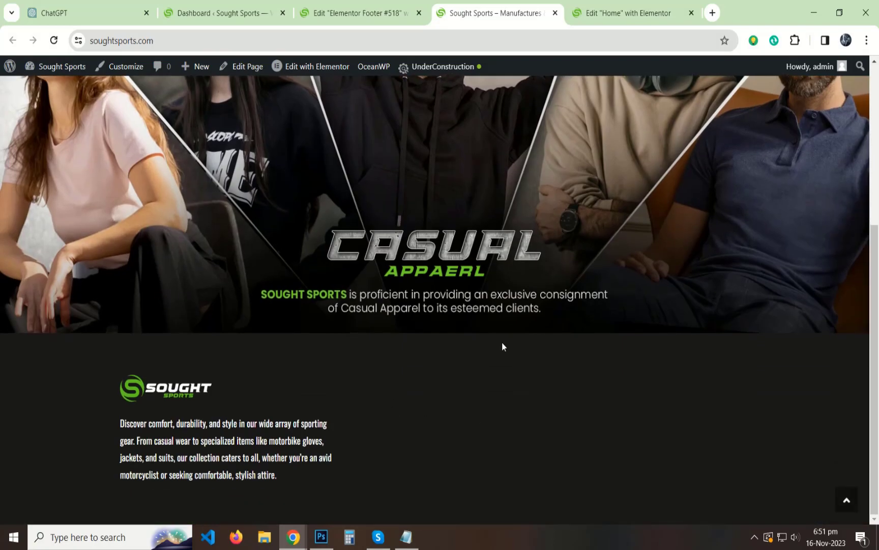
pyautogui.click(373, 13)
pyautogui.click(651, 13)
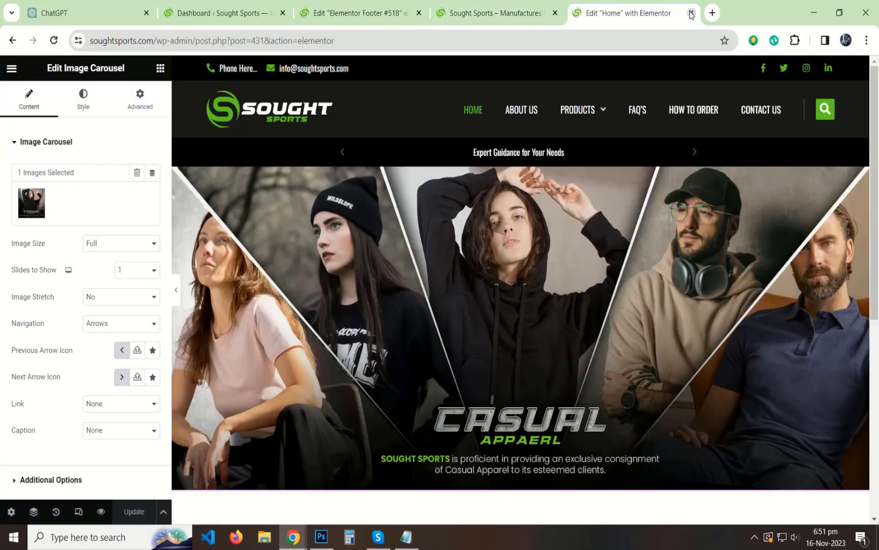
# Close the Home editor and drag a Heading titled 'Quick Links' into the second footer column.
pyautogui.click(691, 13)
pyautogui.click(373, 13)
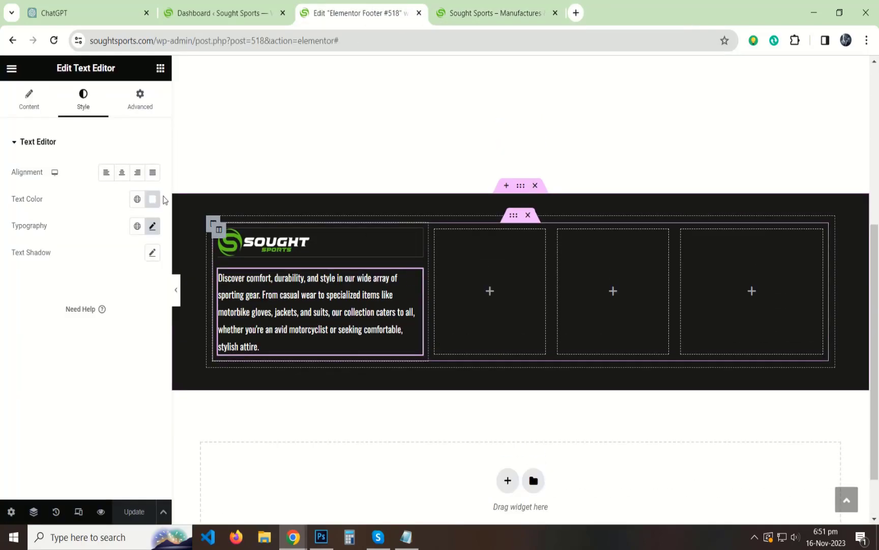
pyautogui.click(160, 68)
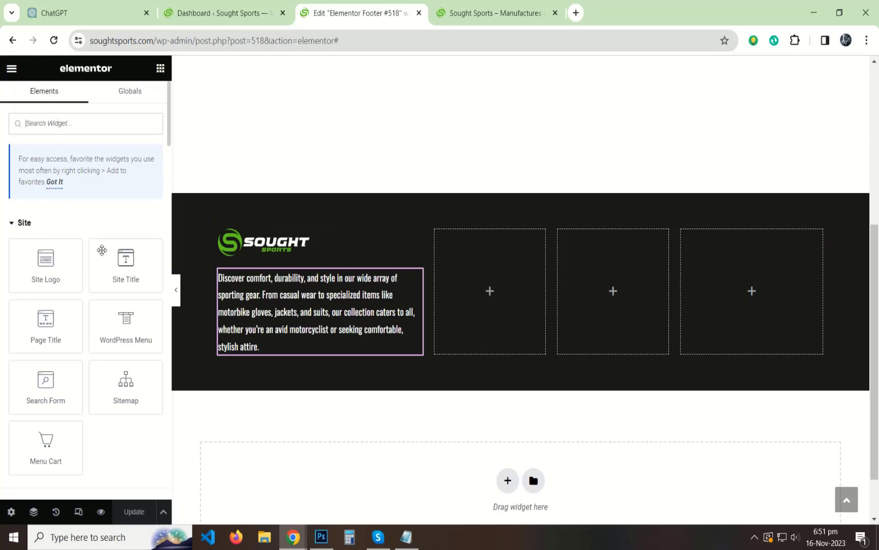
pyautogui.scroll(-3, 101, 250)
pyautogui.moveTo(125, 412); pyautogui.dragTo(458, 277)
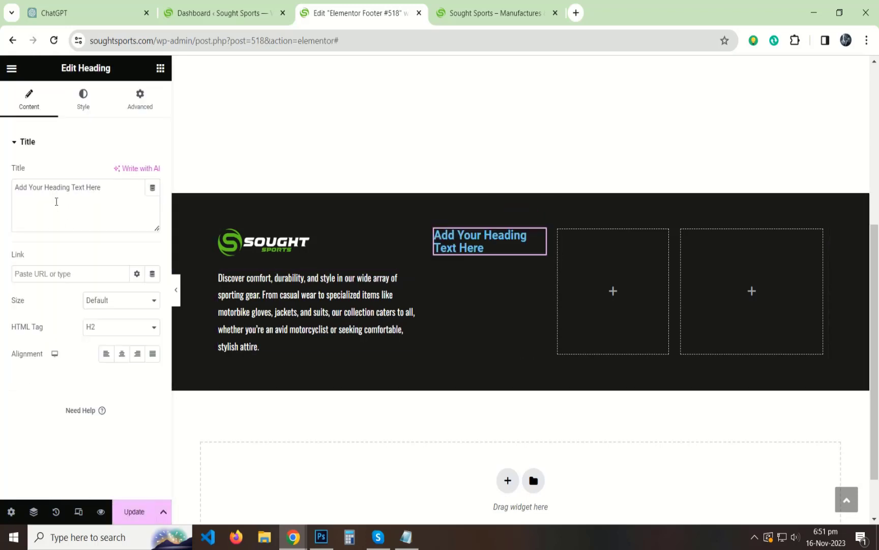
pyautogui.write('Quick Links')
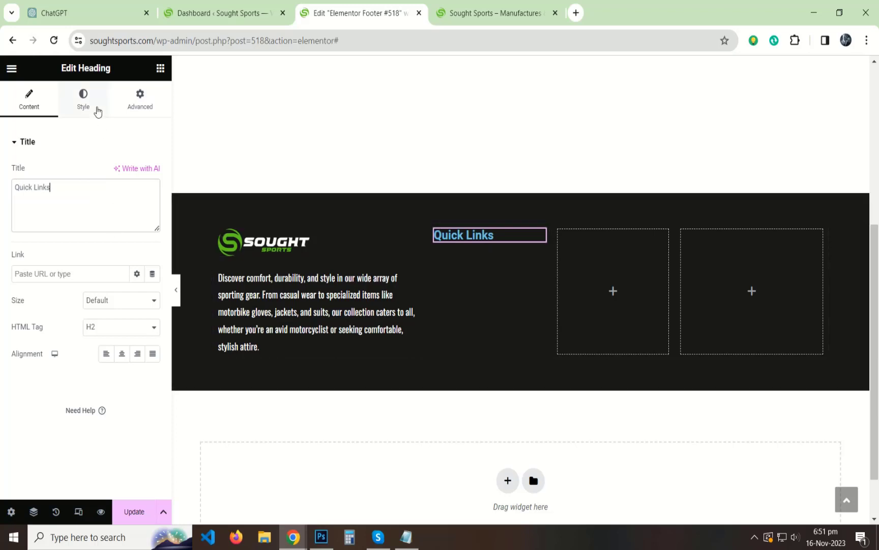
# Style the Quick Links heading in Oswald, 17 px, weight 400 (Normal).
pyautogui.click(97, 112)
pyautogui.click(152, 174)
pyautogui.click(28, 231)
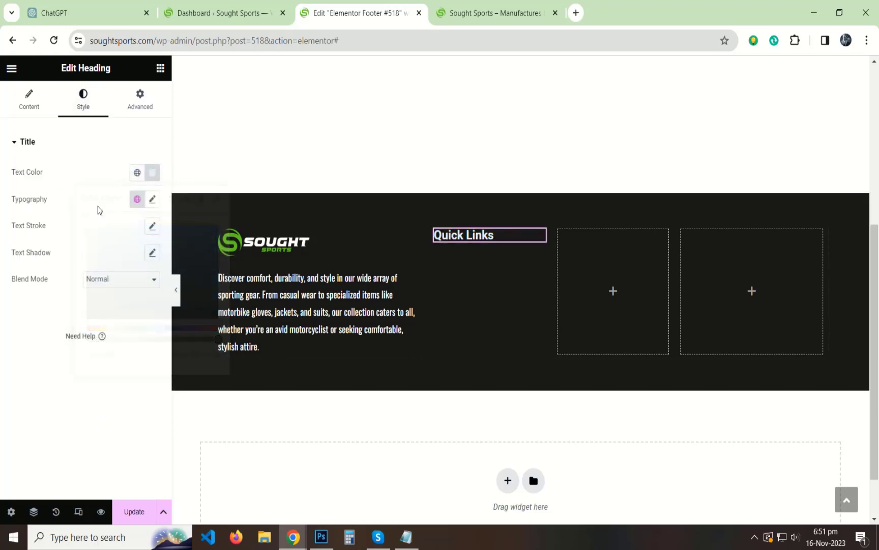
pyautogui.click(152, 199)
pyautogui.click(116, 259)
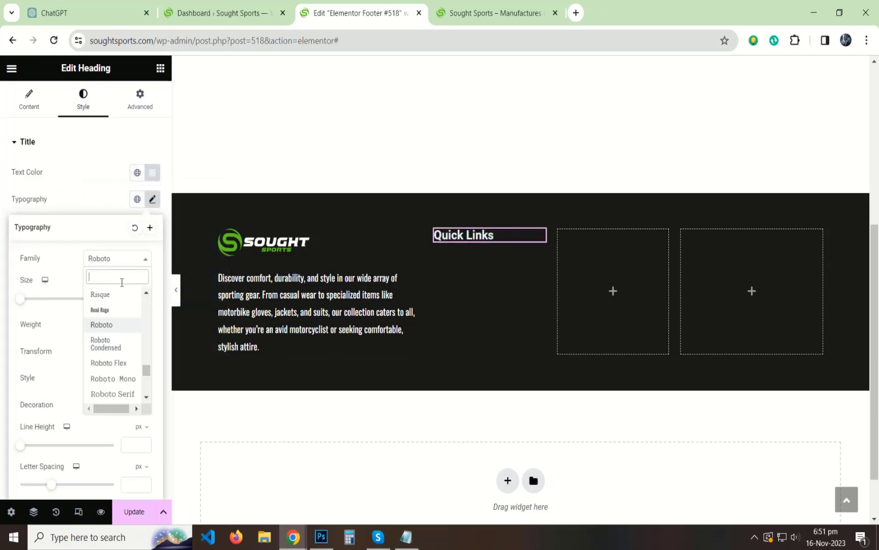
pyautogui.write('ioswal')
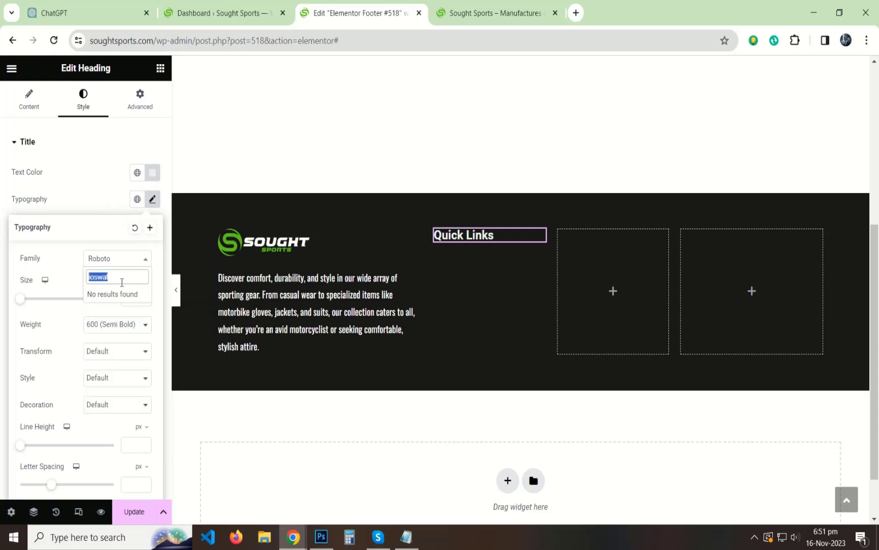
pyautogui.write('oswald')
pyautogui.press('Return')
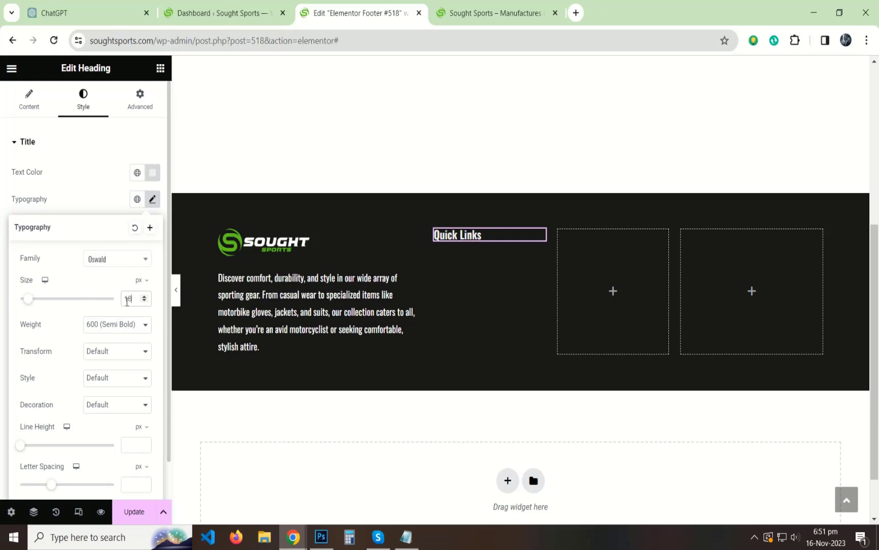
pyautogui.click(115, 324)
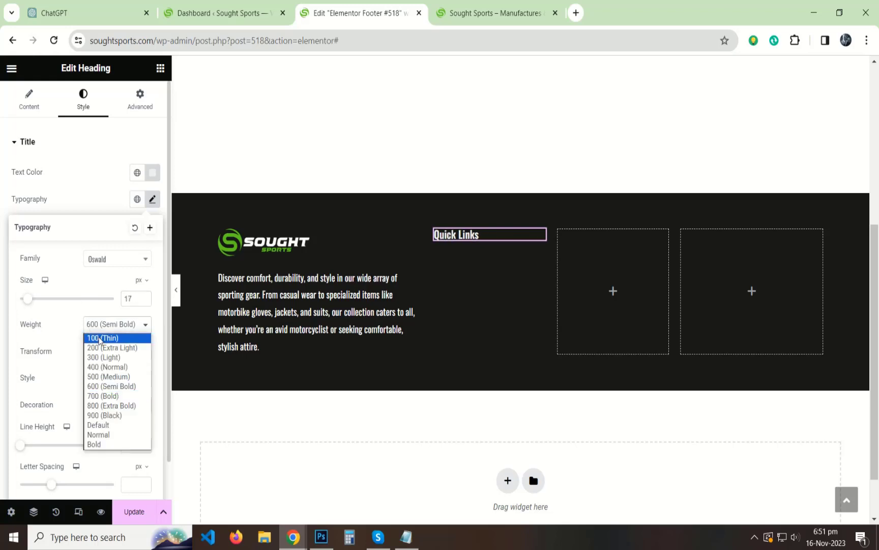
pyautogui.click(100, 374)
pyautogui.click(122, 327)
pyautogui.click(96, 366)
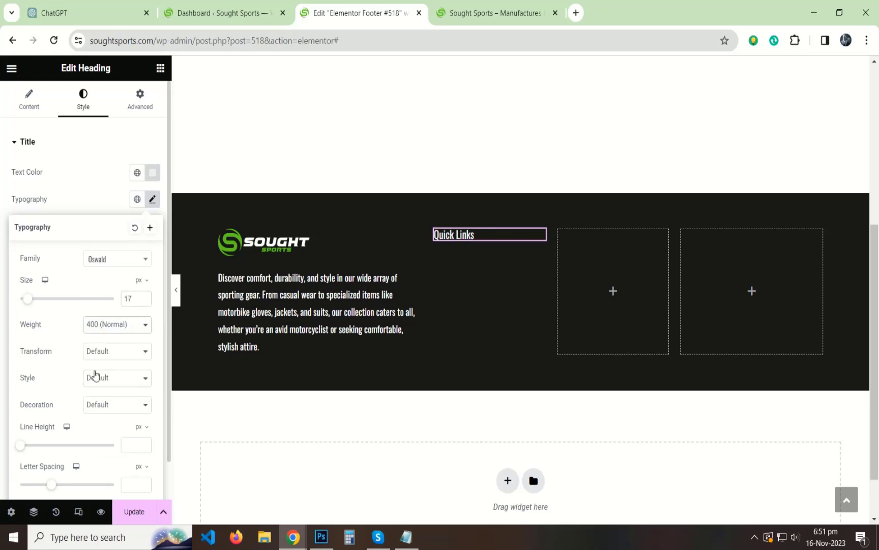
pyautogui.click(2, 292)
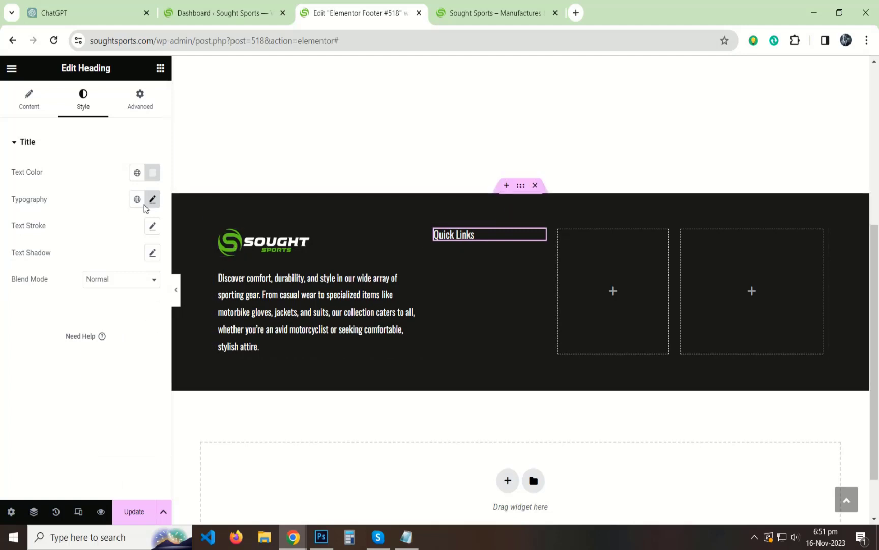
pyautogui.click(159, 70)
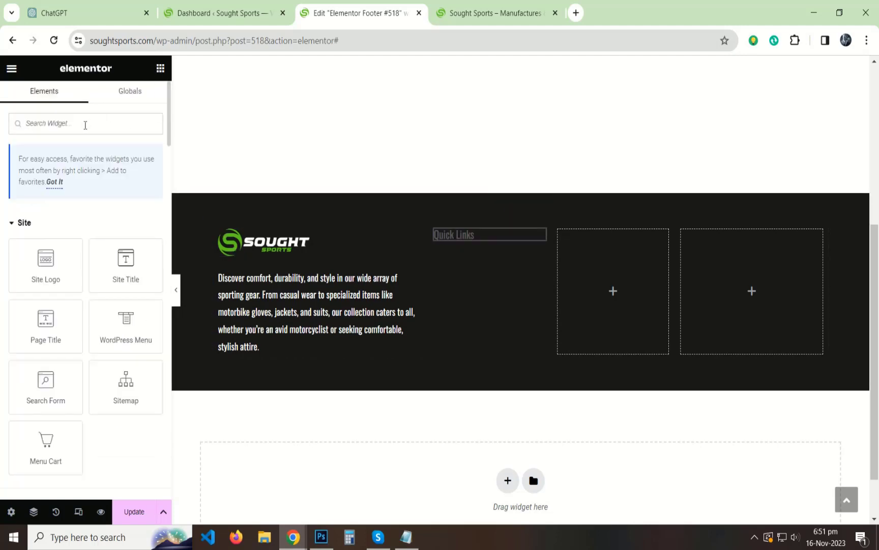
# Drag an Icon List under Quick Links and delete the two extra sample items.
pyautogui.click(85, 126)
pyautogui.write('icon')
pyautogui.moveTo(46, 291); pyautogui.dragTo(458, 243)
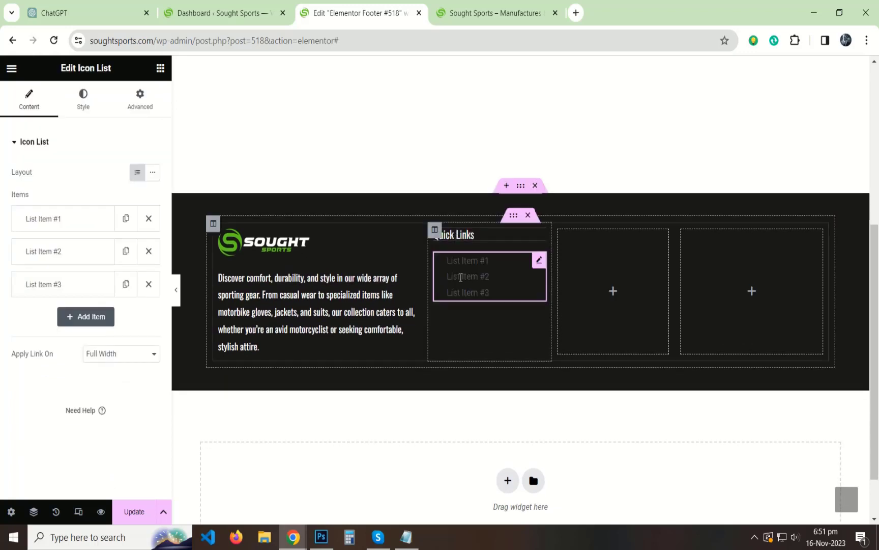
pyautogui.click(148, 251)
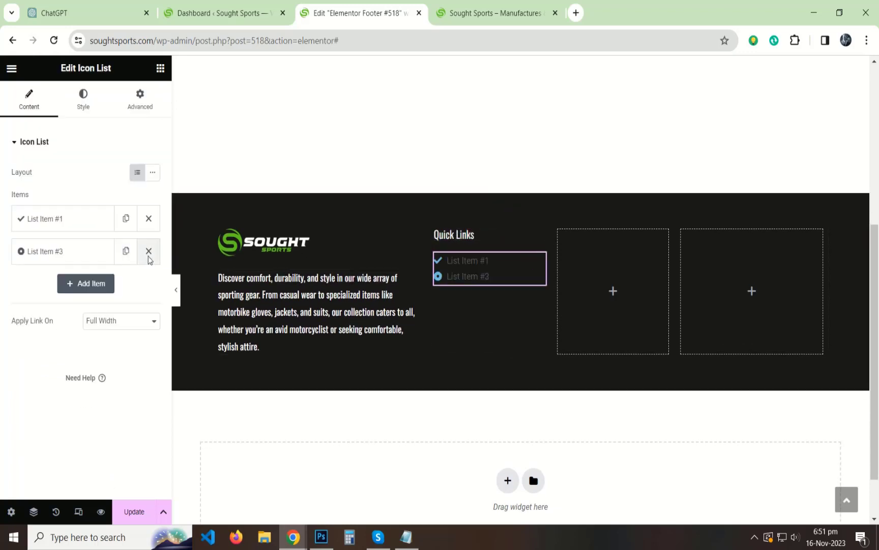
pyautogui.click(148, 251)
pyautogui.click(143, 304)
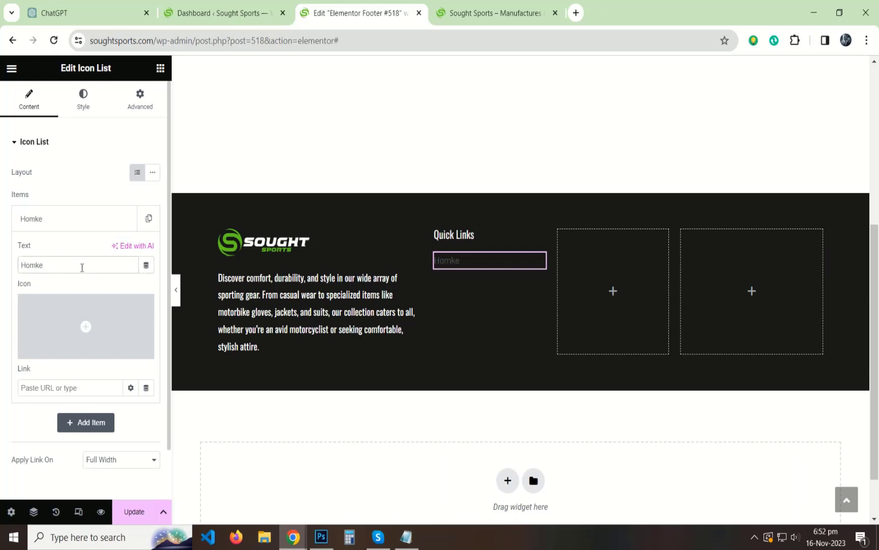
# Duplicate the Home item until the list has five items.
pyautogui.click(67, 226)
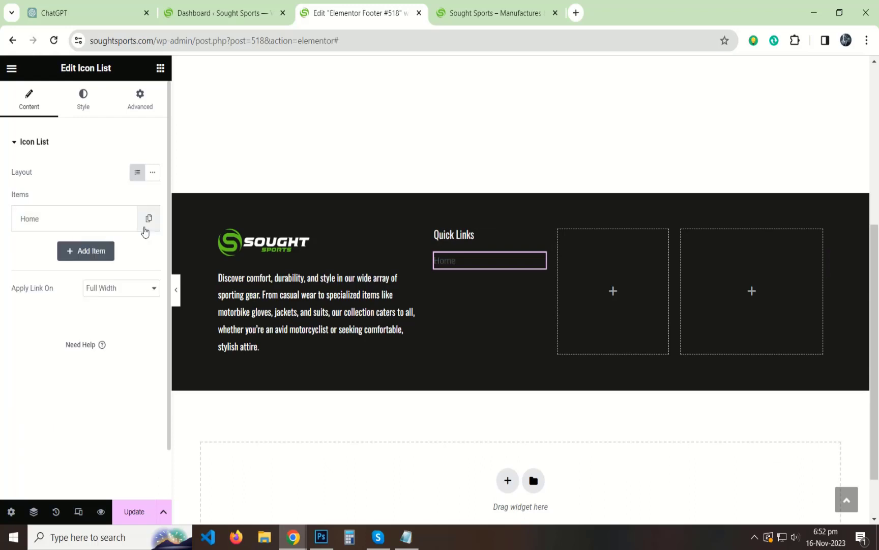
pyautogui.click(147, 220)
pyautogui.click(125, 251)
pyautogui.click(126, 283)
pyautogui.click(126, 316)
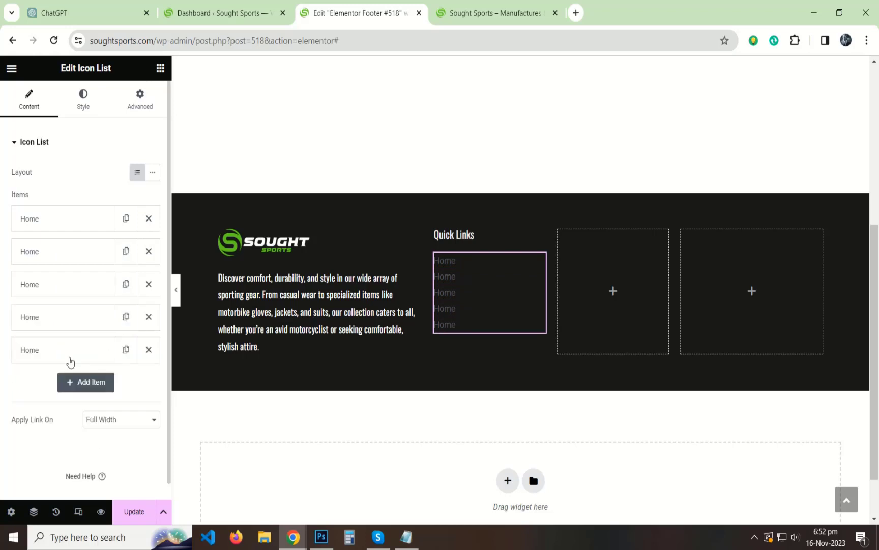
# Rename the copies About Us, How To Order, FAQ's and Contact Us, and save the footer.
pyautogui.click(53, 251)
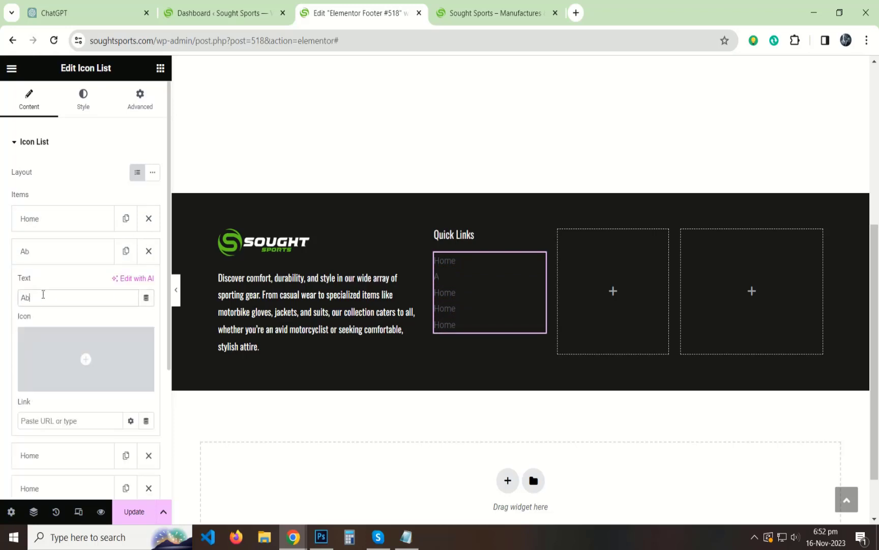
pyautogui.click(41, 254)
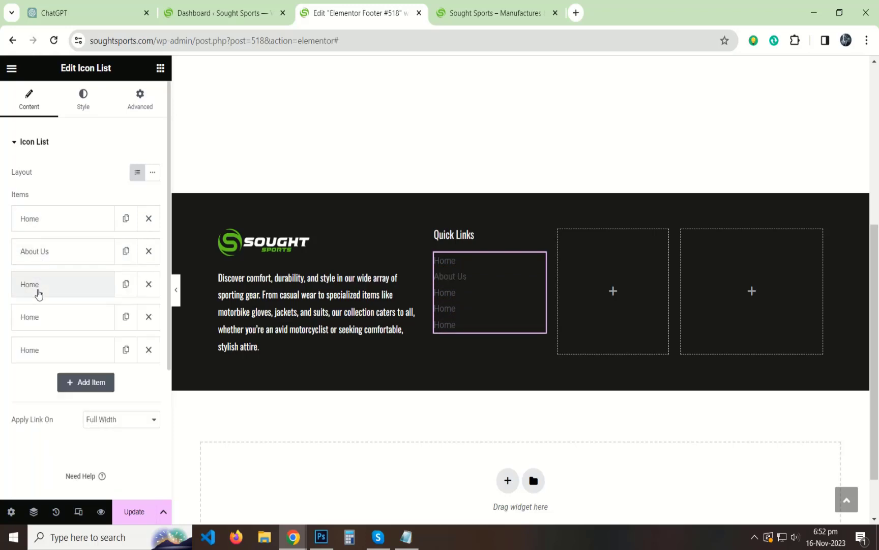
pyautogui.click(38, 286)
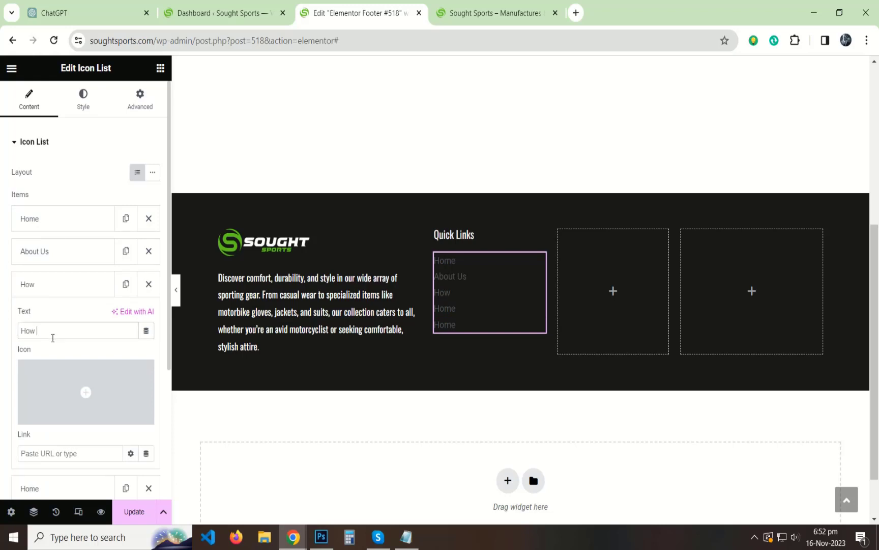
pyautogui.click(53, 335)
pyautogui.write('How To Order')
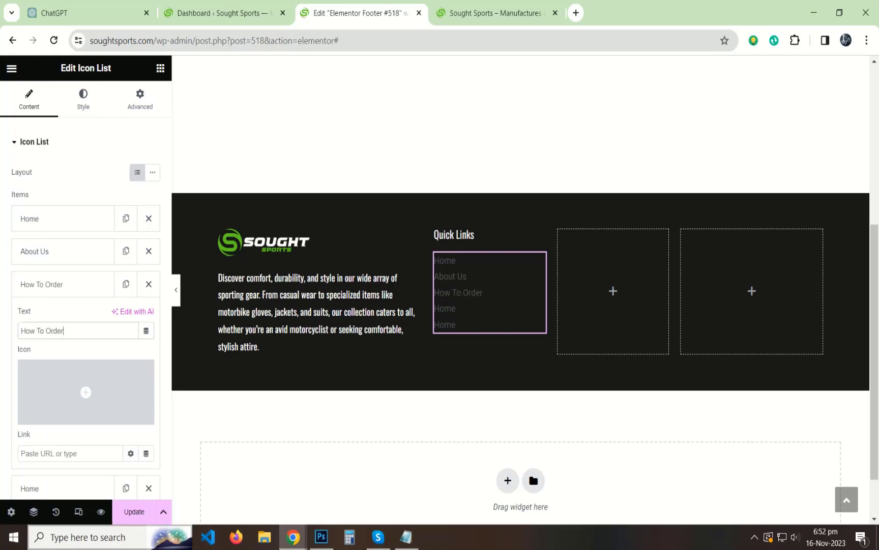
pyautogui.click(55, 289)
pyautogui.click(51, 327)
pyautogui.click(51, 361)
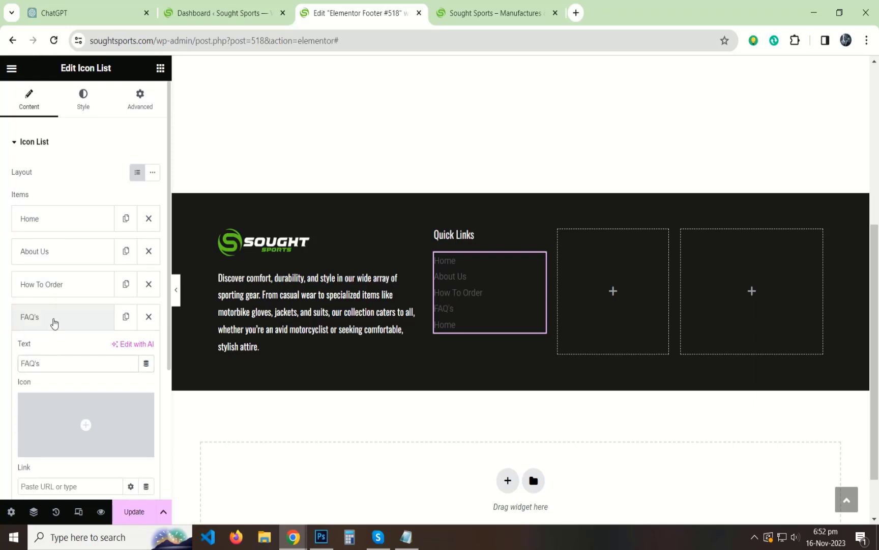
pyautogui.click(53, 319)
pyautogui.click(44, 352)
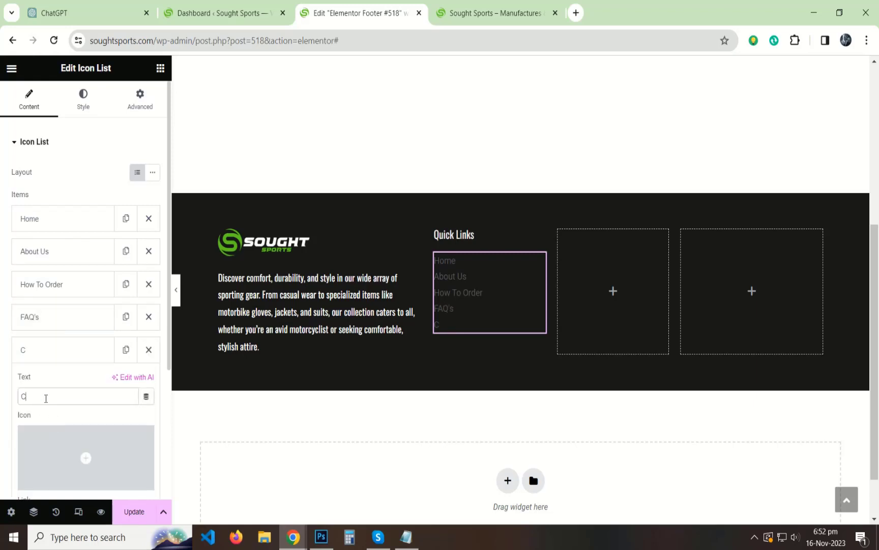
pyautogui.click(47, 361)
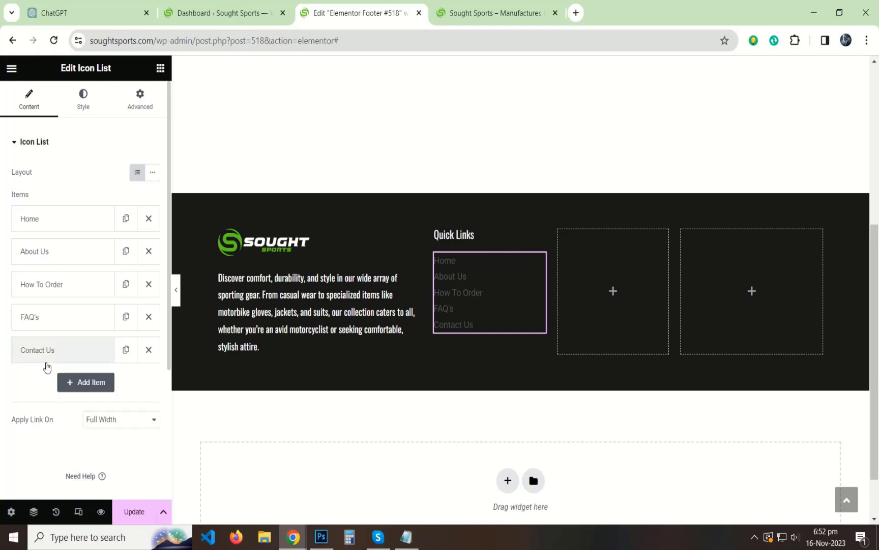
pyautogui.click(131, 513)
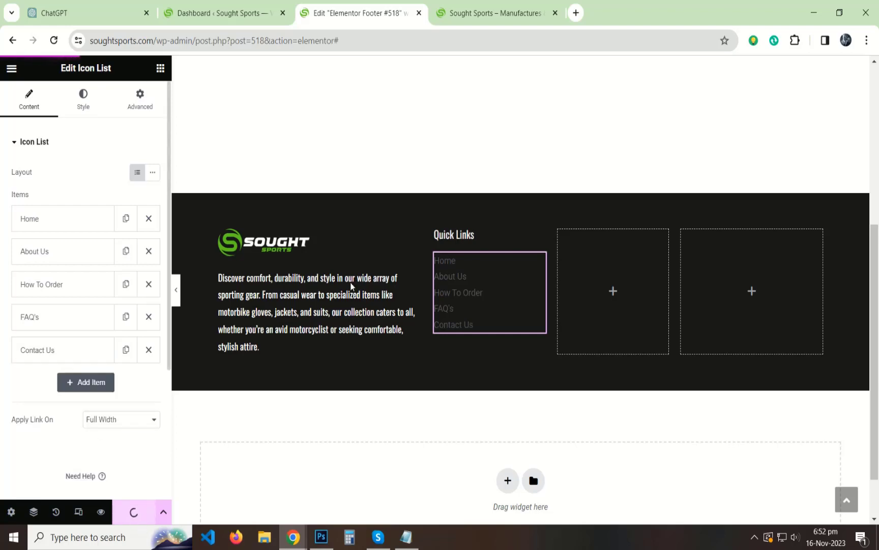
# Copy the live site's Home link address and paste it as the Home item's link.
pyautogui.click(461, 11)
pyautogui.scroll(5, 346, 126)
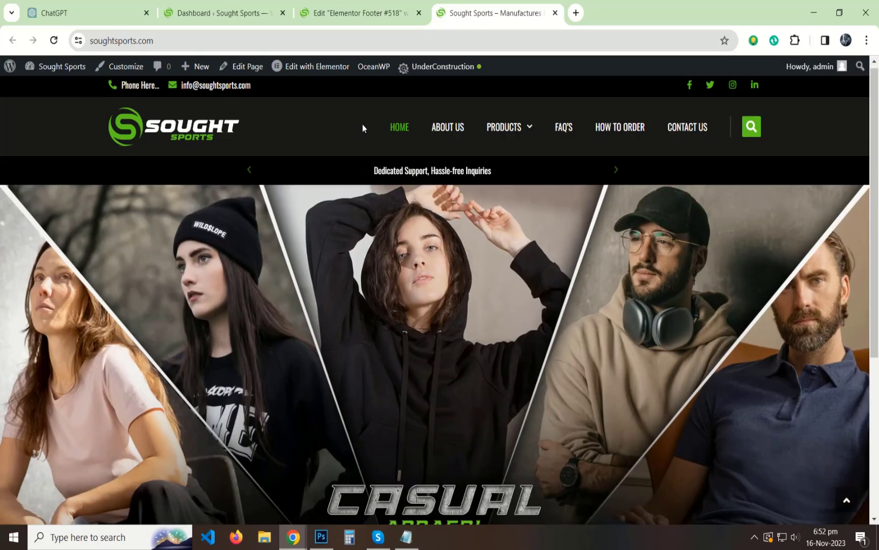
pyautogui.rightClick(402, 126)
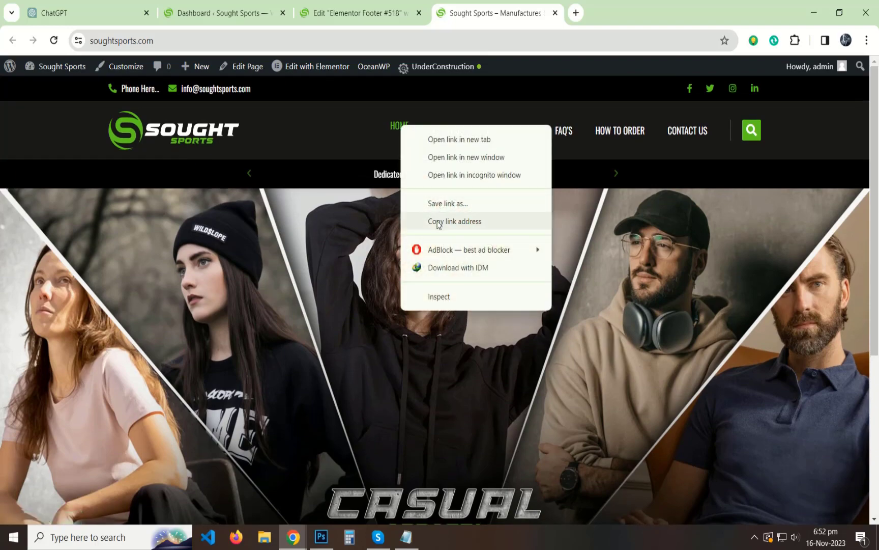
pyautogui.click(438, 223)
pyautogui.click(364, 11)
pyautogui.click(28, 224)
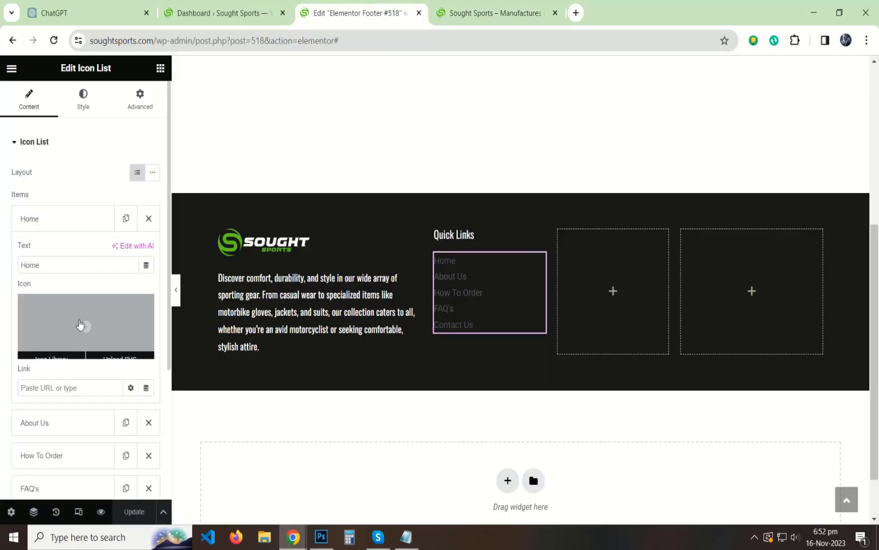
pyautogui.hotkey('ctrl', 'v')
pyautogui.click(61, 222)
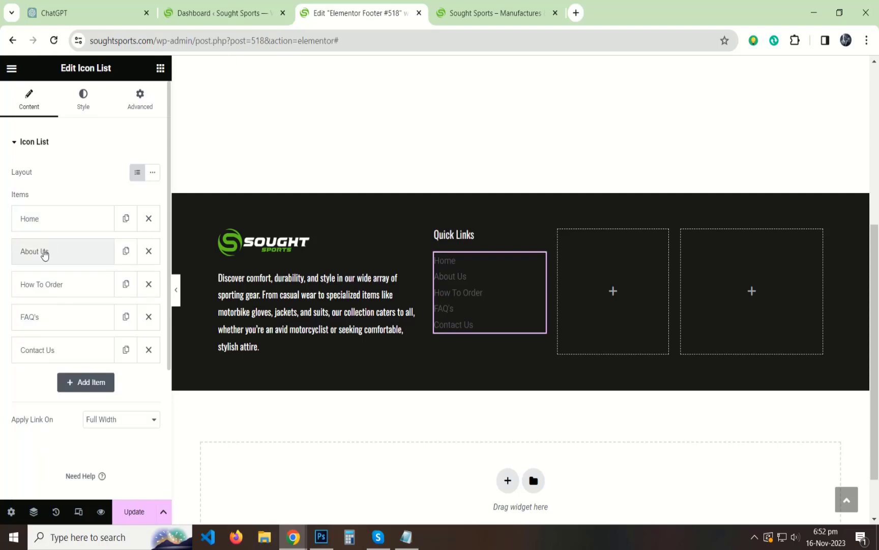
# Link the About Us item to the live site's About Us page address.
pyautogui.click(44, 253)
pyautogui.click(496, 13)
pyautogui.rightClick(448, 133)
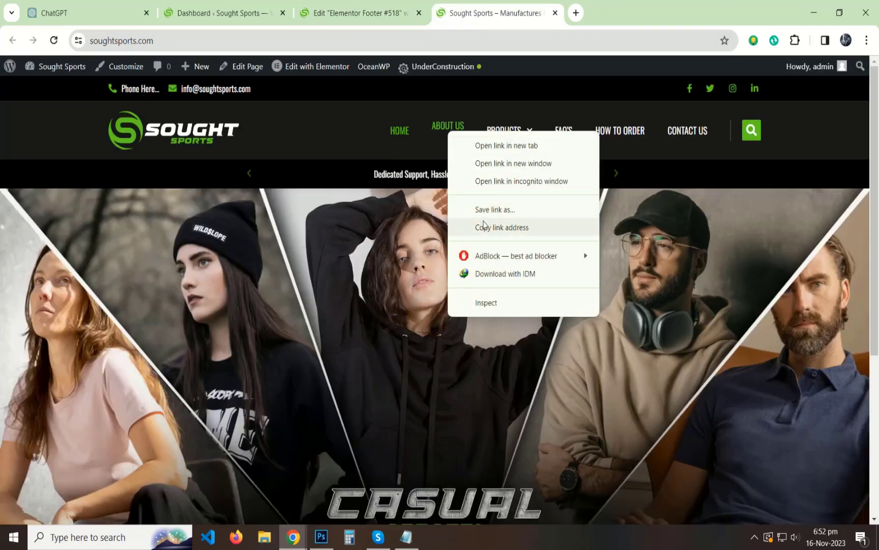
pyautogui.click(487, 226)
pyautogui.click(359, 13)
pyautogui.click(49, 418)
pyautogui.hotkey('ctrl', 'v')
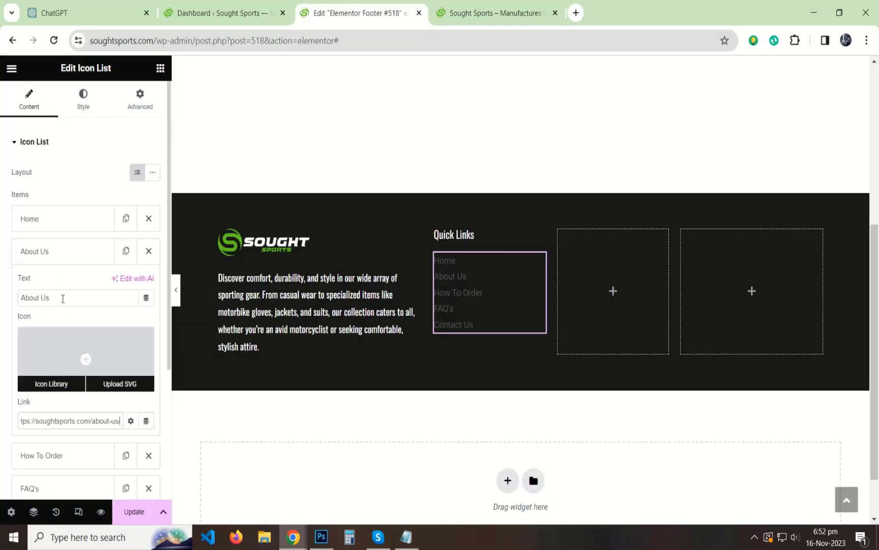
pyautogui.click(47, 252)
# Link the How To Order item to soughtsports.com/how-to-order/.
pyautogui.click(41, 283)
pyautogui.click(496, 13)
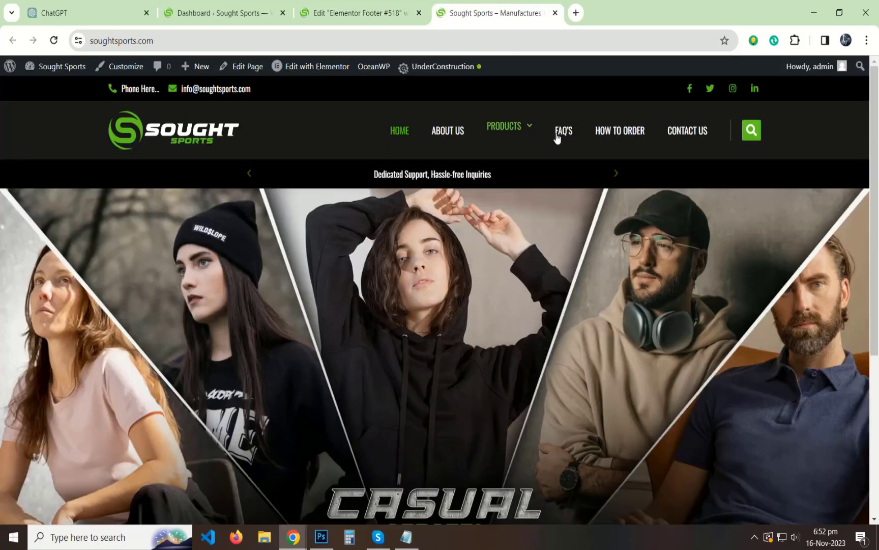
pyautogui.rightClick(620, 129)
pyautogui.click(656, 224)
pyautogui.click(356, 13)
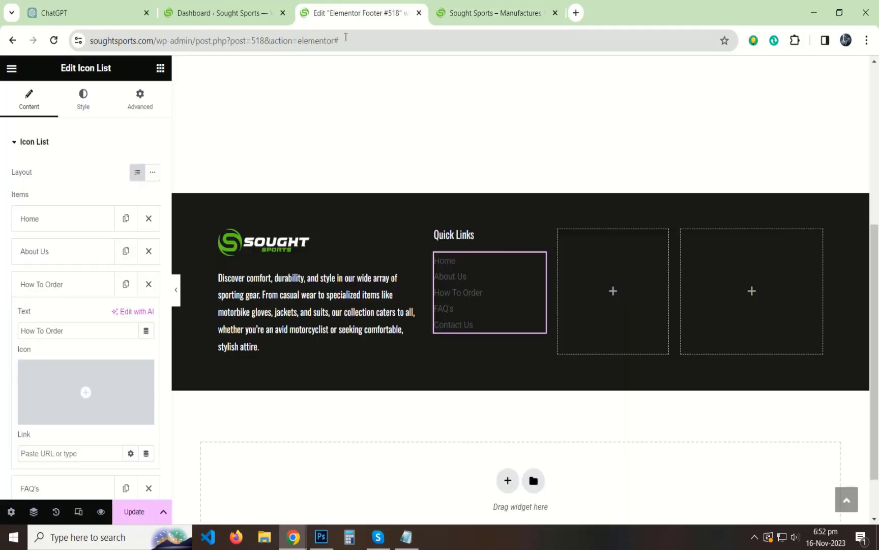
pyautogui.scroll(-4, 90, 308)
pyautogui.hotkey('ctrl', 'v')
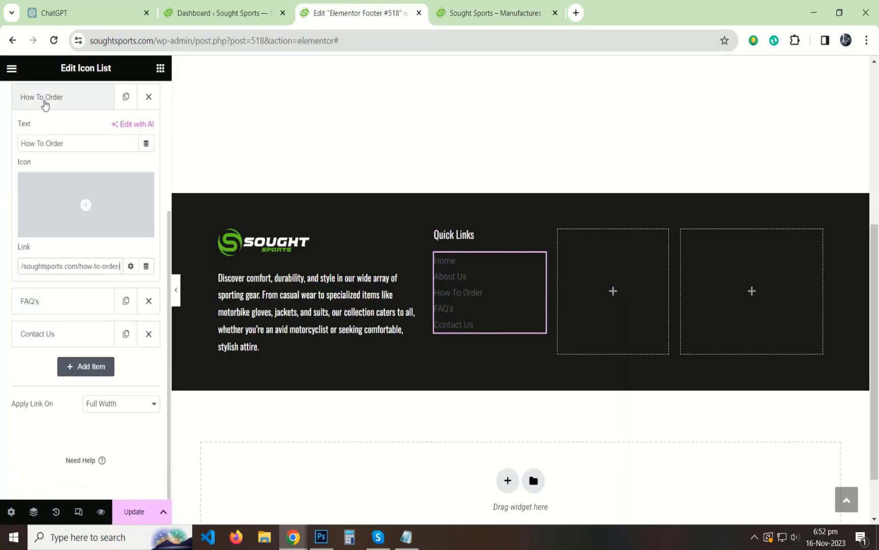
pyautogui.click(43, 102)
# Link the FAQ's item to the live site's FAQ's page address.
pyautogui.click(40, 131)
pyautogui.click(476, 11)
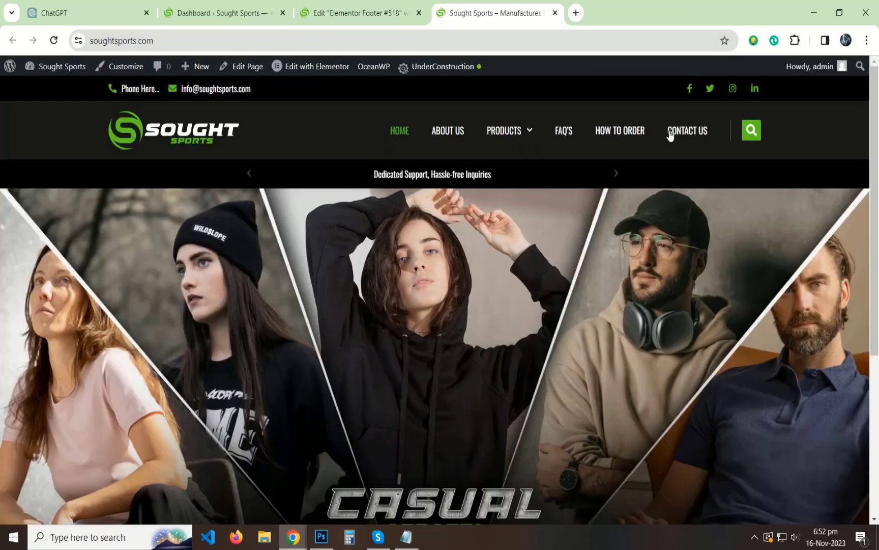
pyautogui.rightClick(565, 131)
pyautogui.click(612, 224)
pyautogui.click(373, 5)
pyautogui.click(78, 298)
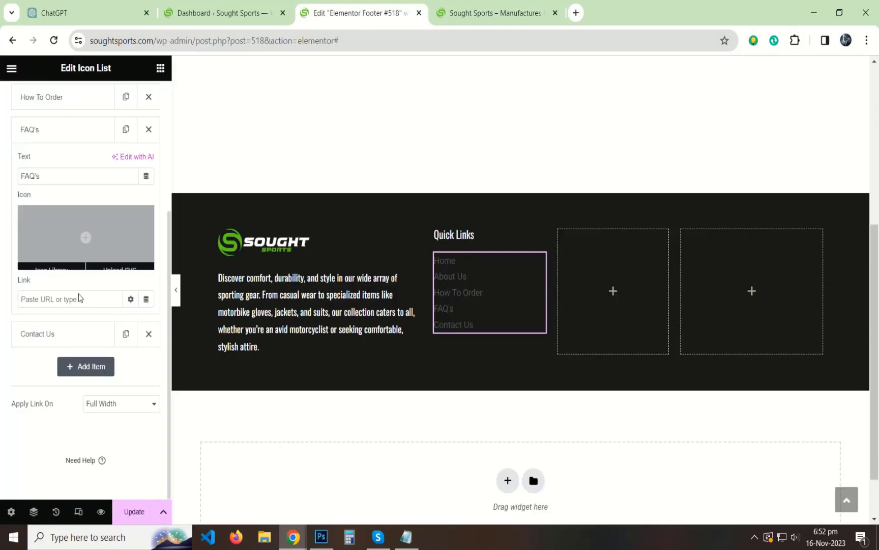
pyautogui.hotkey('ctrl', 'v')
pyautogui.click(43, 138)
# Link the Contact Us item to soughtsports.com/contact-us/ and collapse the item list.
pyautogui.click(39, 163)
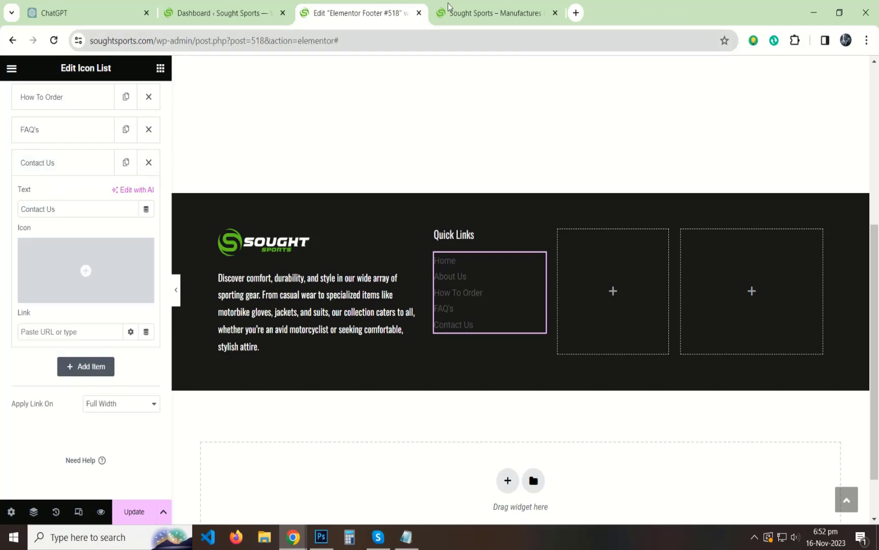
pyautogui.click(496, 13)
pyautogui.rightClick(684, 127)
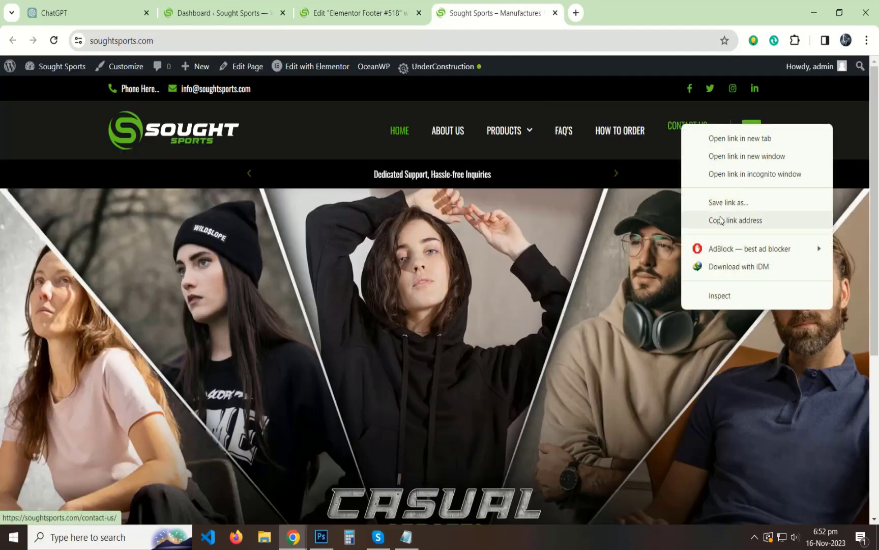
pyautogui.click(735, 221)
pyautogui.click(356, 13)
pyautogui.click(49, 331)
pyautogui.hotkey('ctrl', 'v')
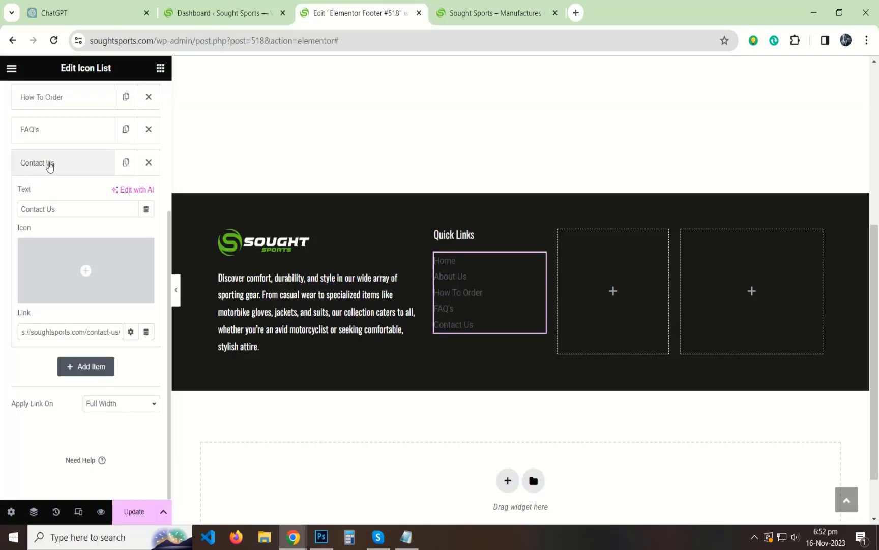
pyautogui.click(49, 163)
pyautogui.scroll(5, 92, 310)
pyautogui.click(16, 142)
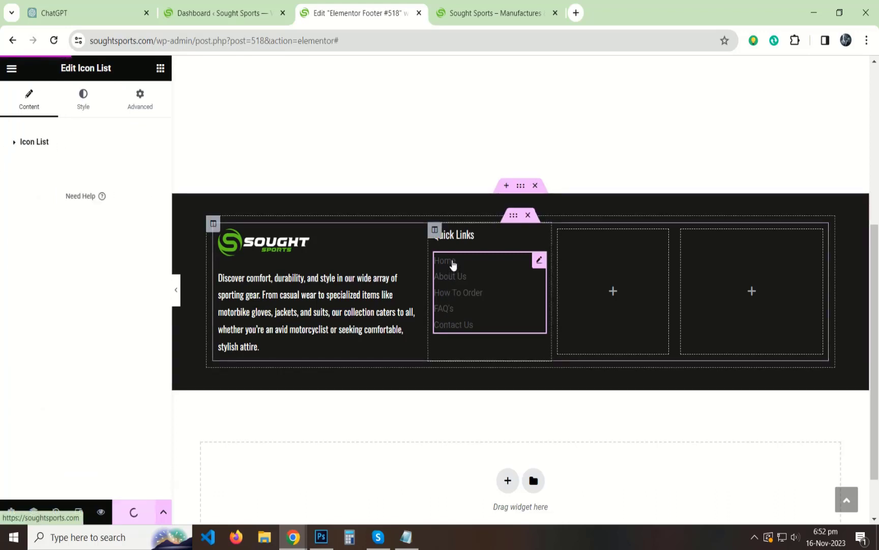
# Sample the logo's green colour in the image editor.
pyautogui.click(80, 95)
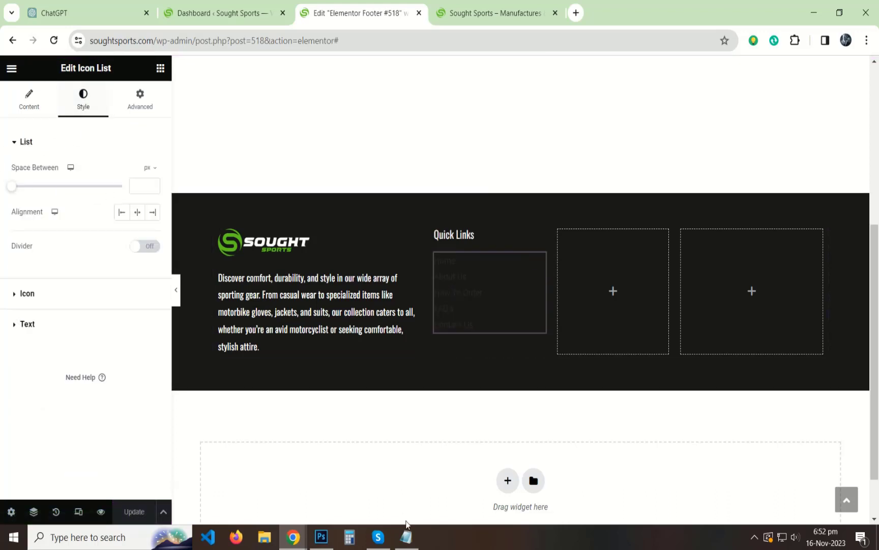
pyautogui.click(322, 536)
pyautogui.click(12, 192)
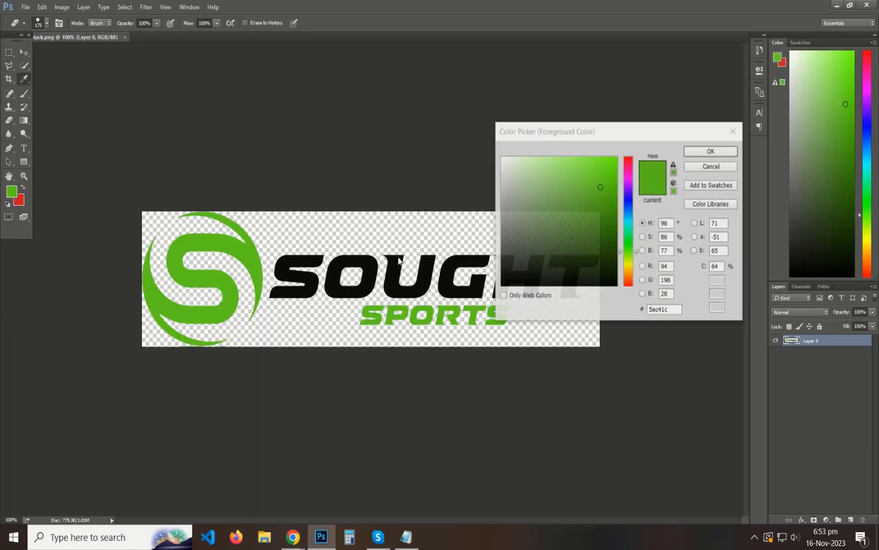
pyautogui.click(712, 152)
pyautogui.hotkey('alt', 'Tab')
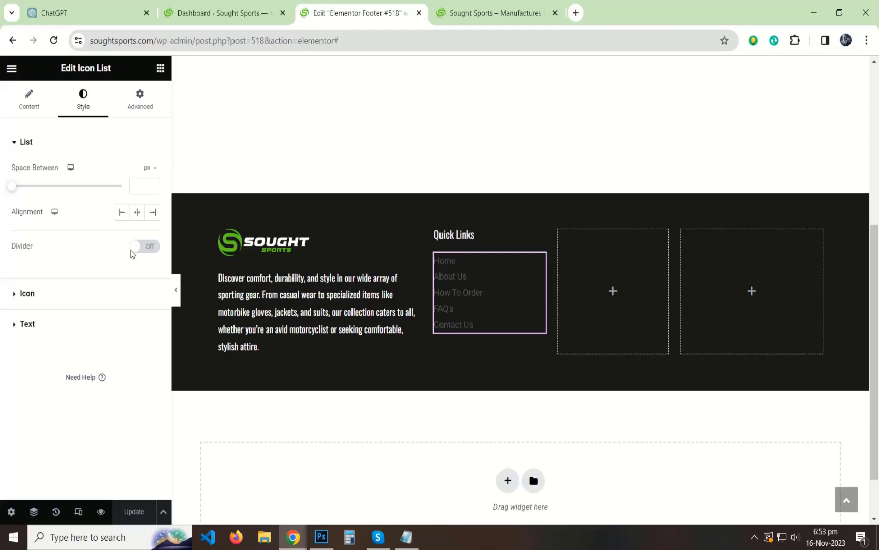
# Set the Quick Links text typography to Oswald at 16 px, normal weight.
pyautogui.click(48, 304)
pyautogui.click(42, 172)
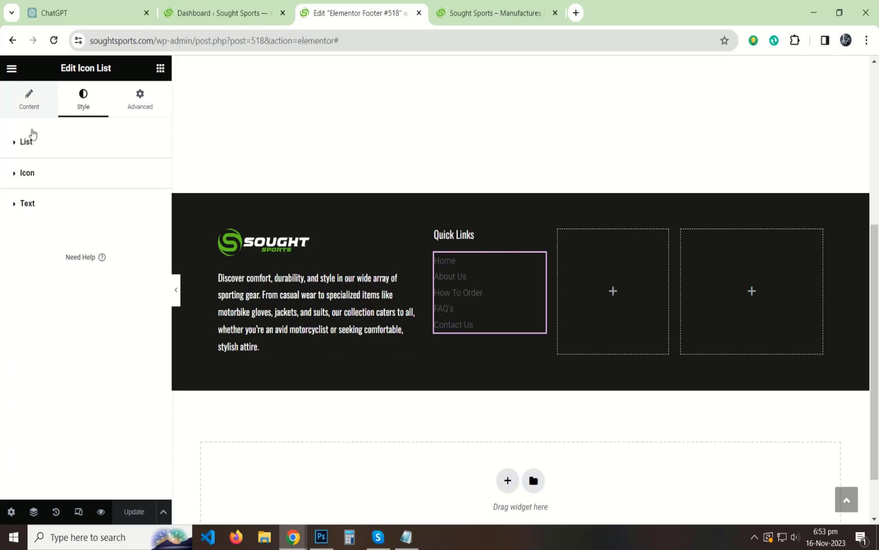
pyautogui.click(30, 142)
pyautogui.click(32, 148)
pyautogui.click(37, 209)
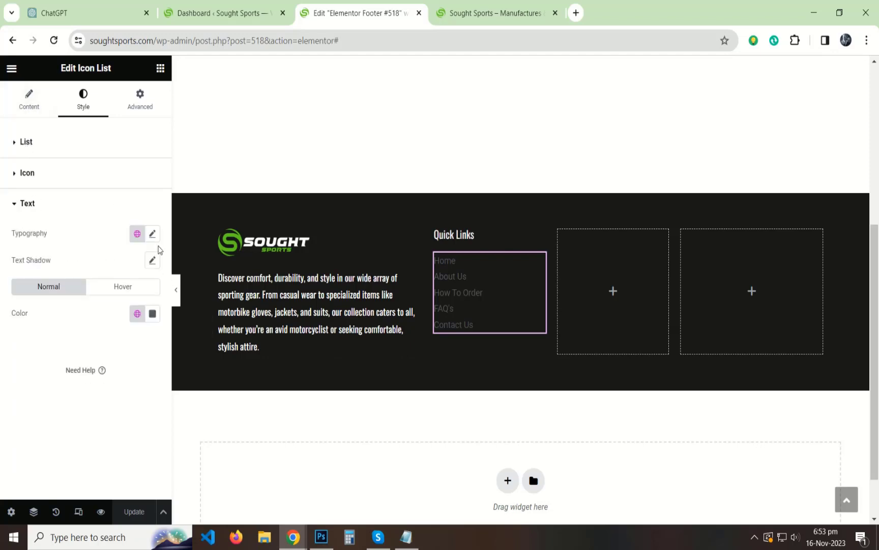
pyautogui.click(153, 234)
pyautogui.click(119, 294)
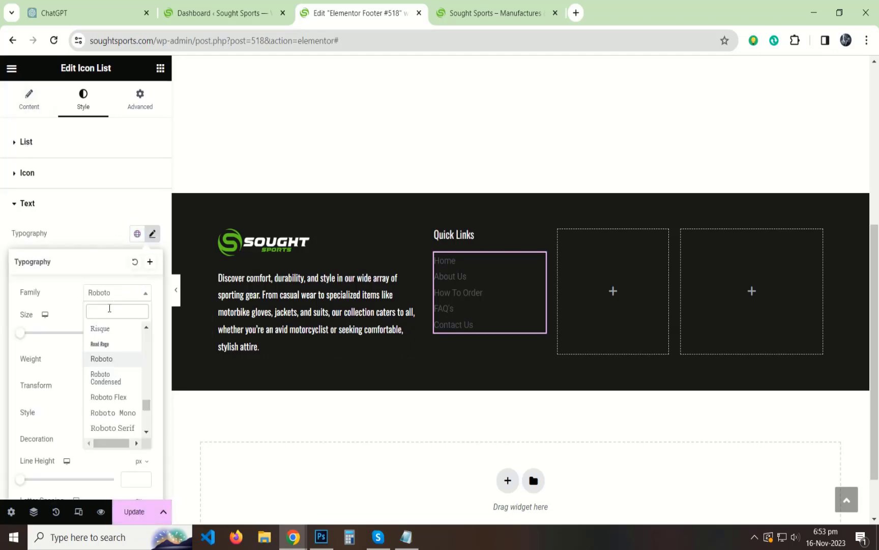
pyautogui.write('osw')
pyautogui.press('Return')
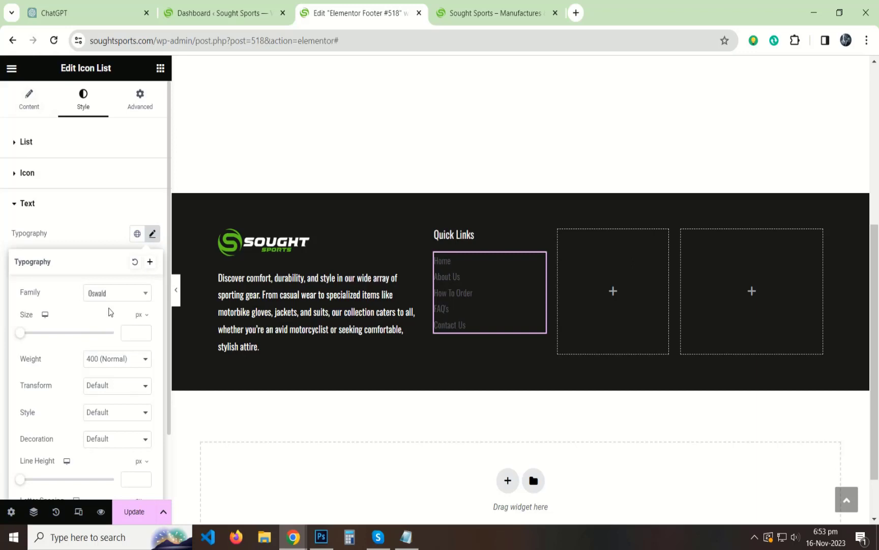
pyautogui.click(109, 359)
pyautogui.click(141, 327)
pyautogui.press('Up')
pyautogui.click(5, 300)
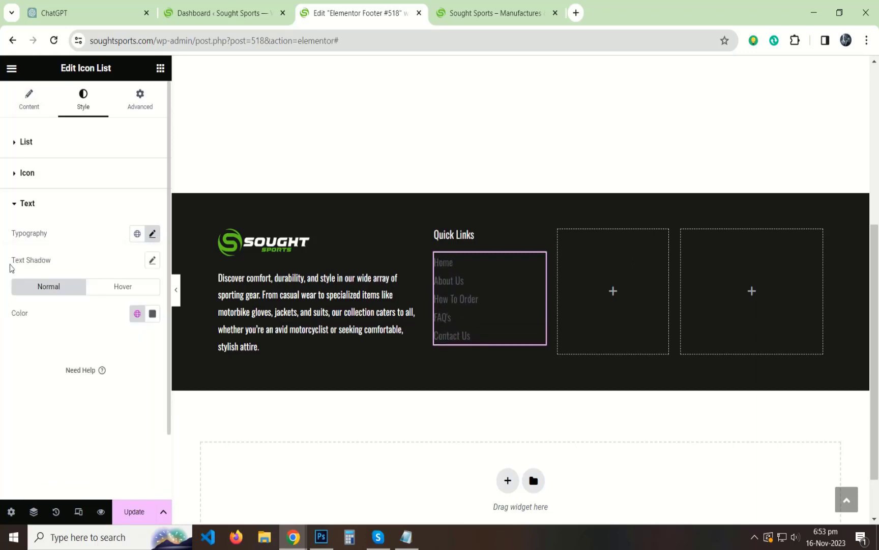
# Space the list items 5 px apart and preview the footer.
pyautogui.click(45, 141)
pyautogui.write('5')
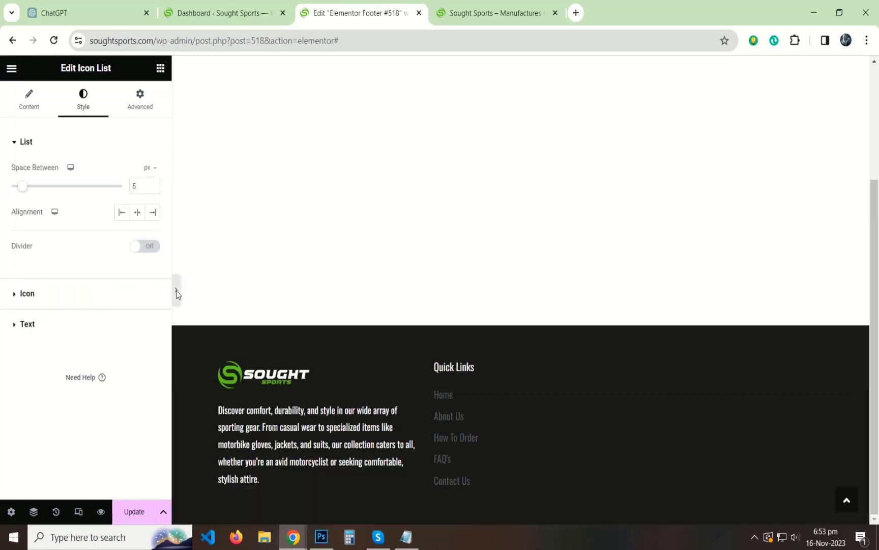
pyautogui.click(175, 290)
pyautogui.scroll(2, 600, 309)
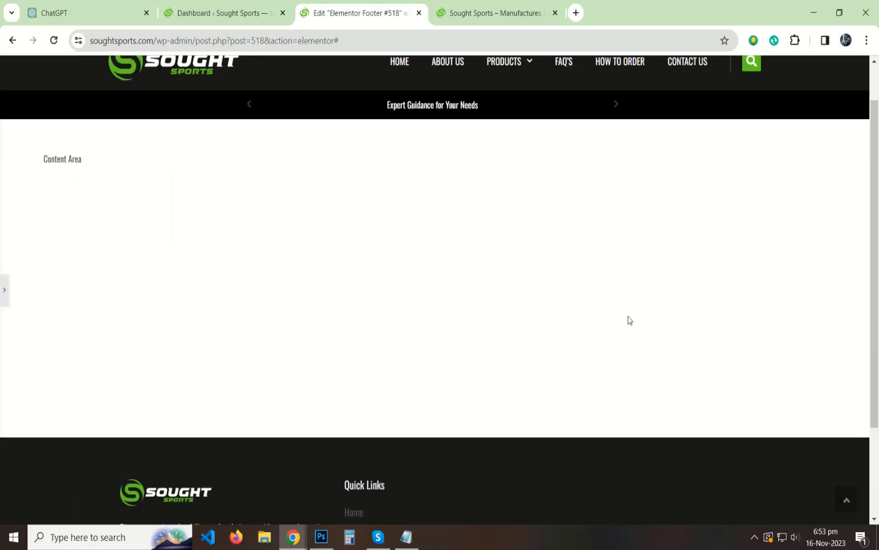
pyautogui.scroll(-3, 628, 320)
pyautogui.click(4, 293)
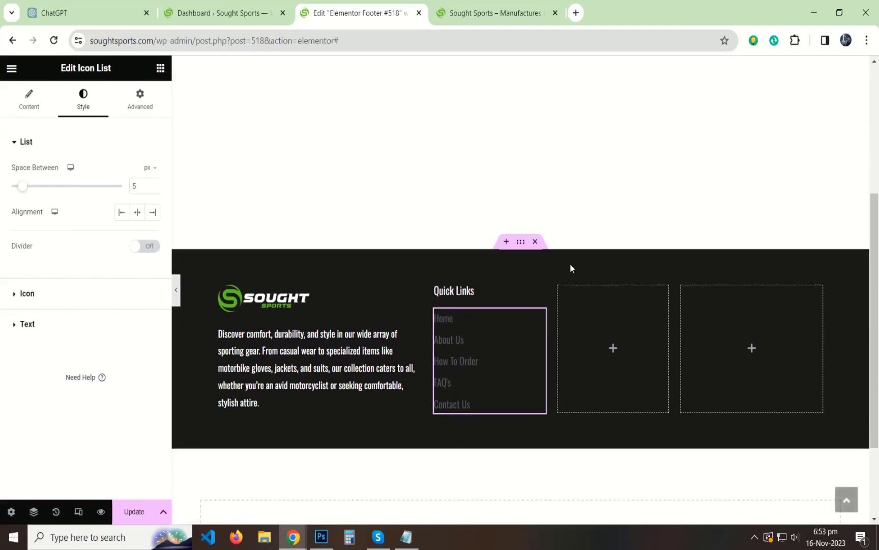
pyautogui.click(42, 319)
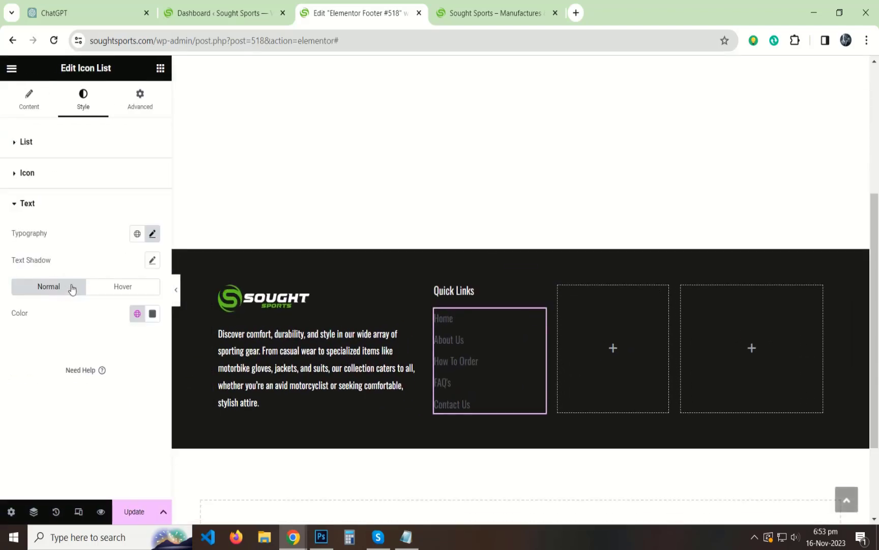
# Make the Quick Links text white.
pyautogui.click(151, 313)
pyautogui.click(99, 365)
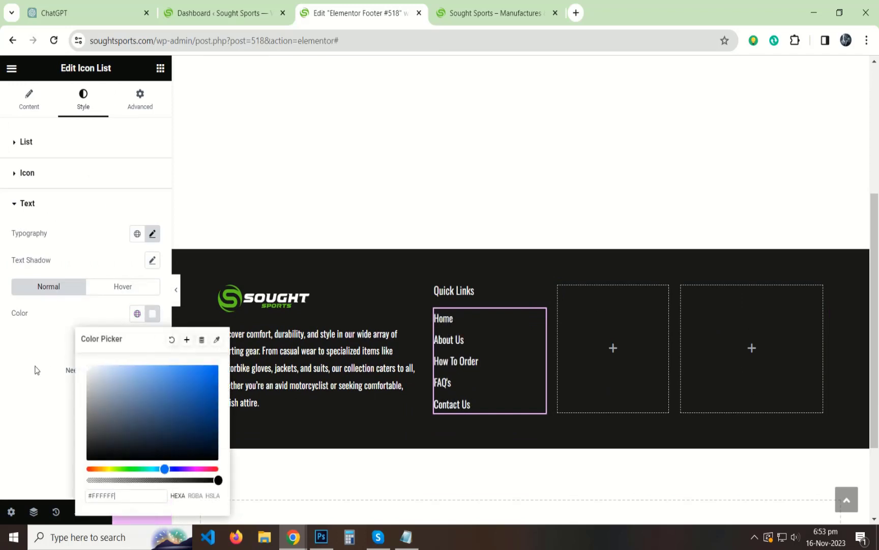
pyautogui.click(35, 367)
# Set the Quick Links text to 15 px with 400 Normal weight.
pyautogui.click(152, 234)
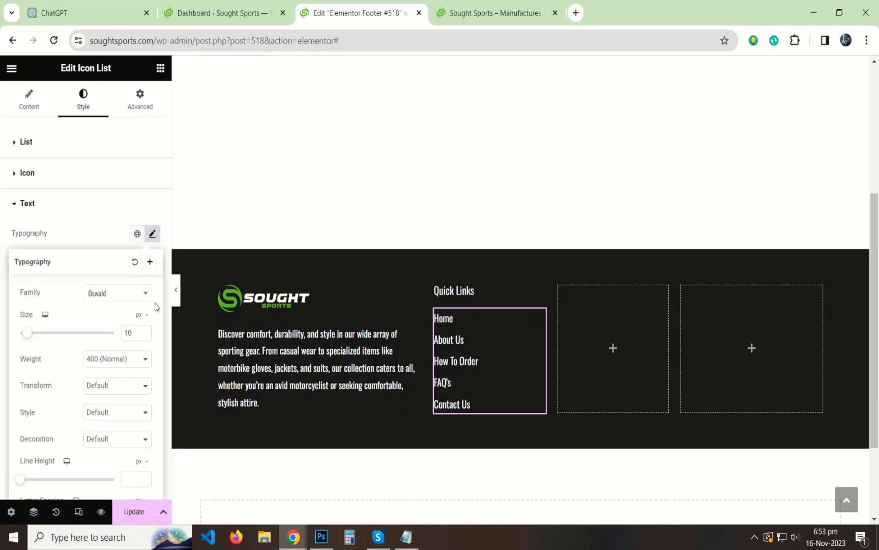
pyautogui.write('15')
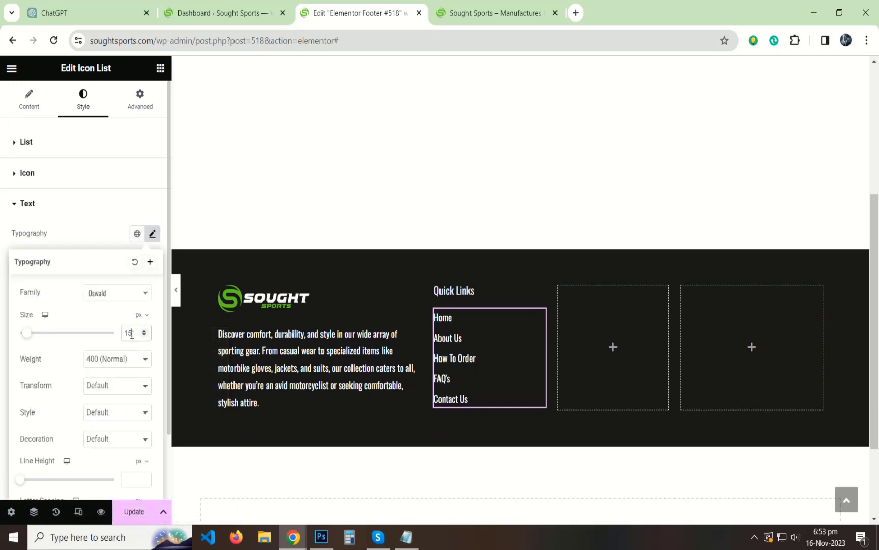
pyautogui.click(122, 355)
pyautogui.click(97, 391)
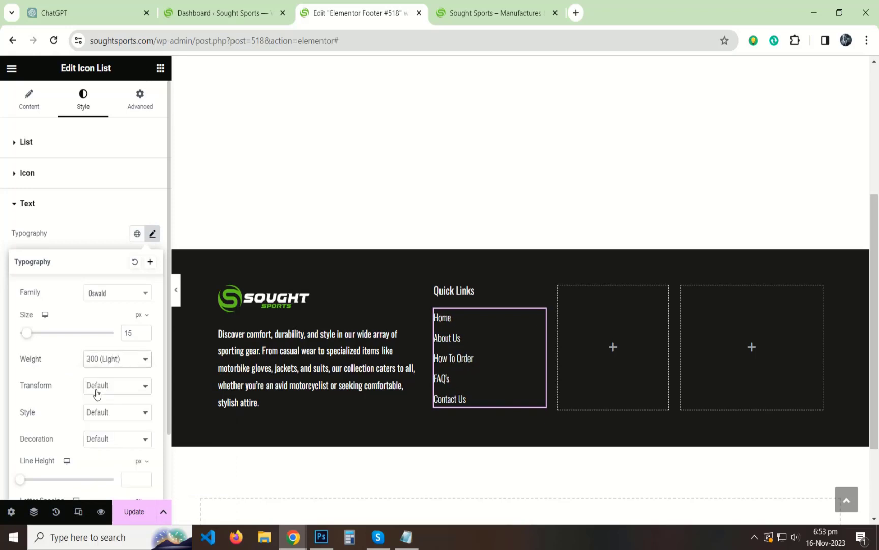
pyautogui.click(116, 357)
pyautogui.click(118, 401)
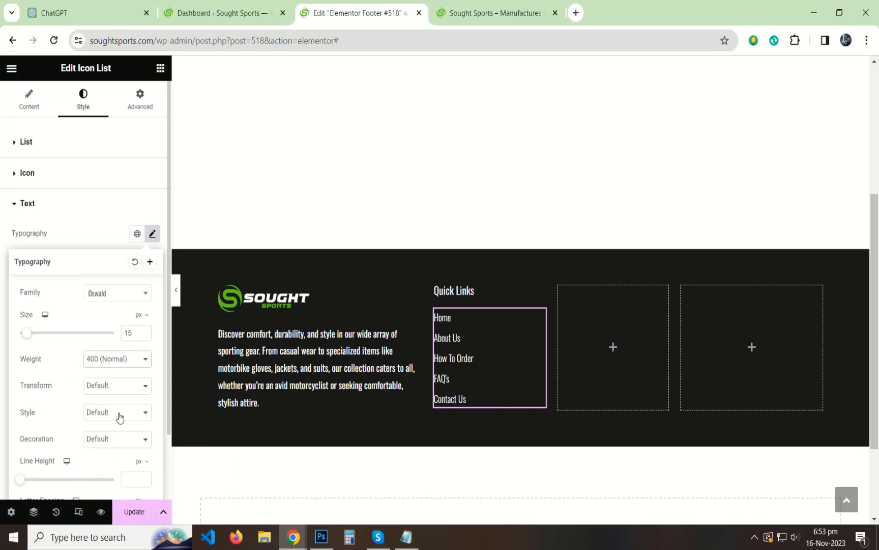
pyautogui.click(92, 365)
pyautogui.click(91, 402)
pyautogui.click(1, 305)
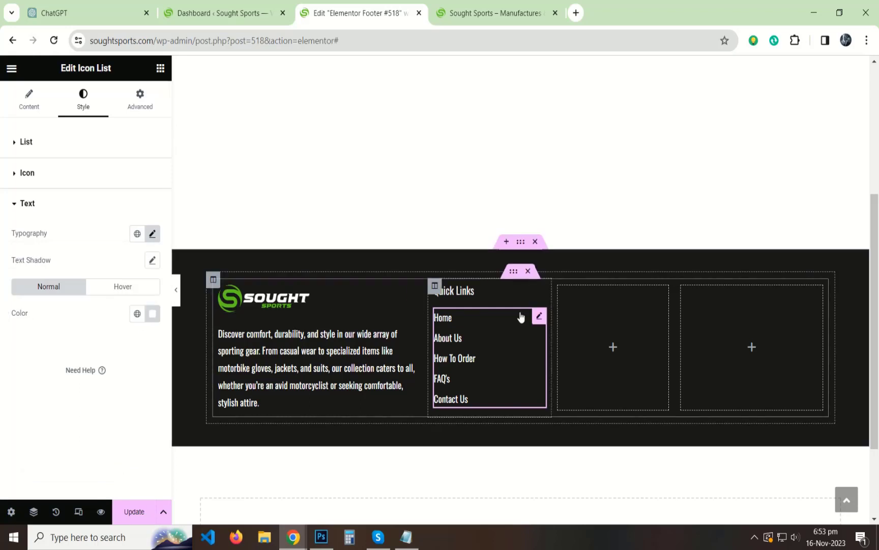
# Turn the link text logo-green on hover, save, and preview the footer.
pyautogui.scroll(-1, 520, 314)
pyautogui.click(128, 289)
pyautogui.click(152, 313)
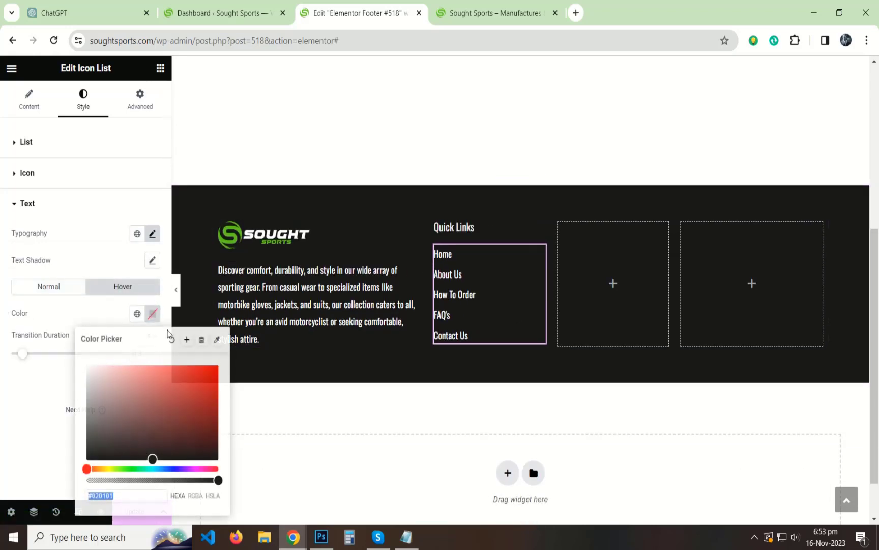
pyautogui.hotkey('ctrl', 'v')
pyautogui.click(26, 388)
pyautogui.click(15, 215)
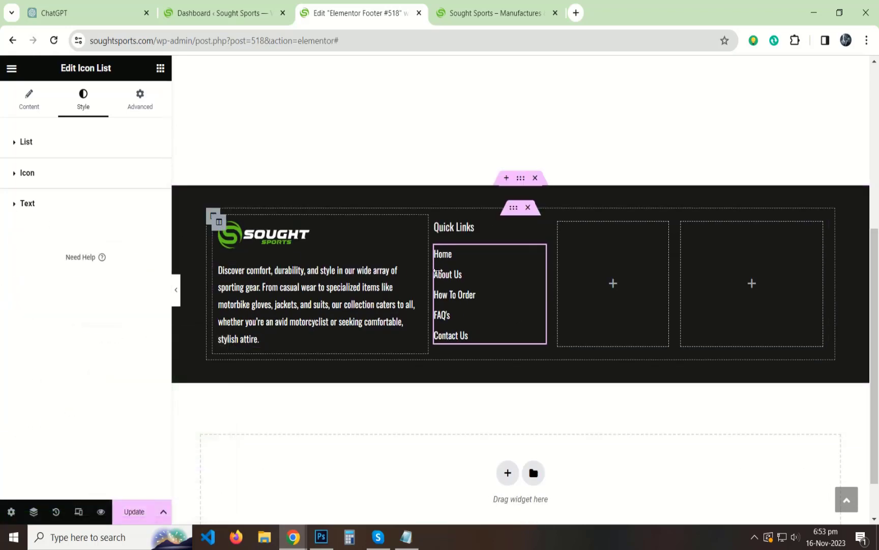
pyautogui.click(143, 497)
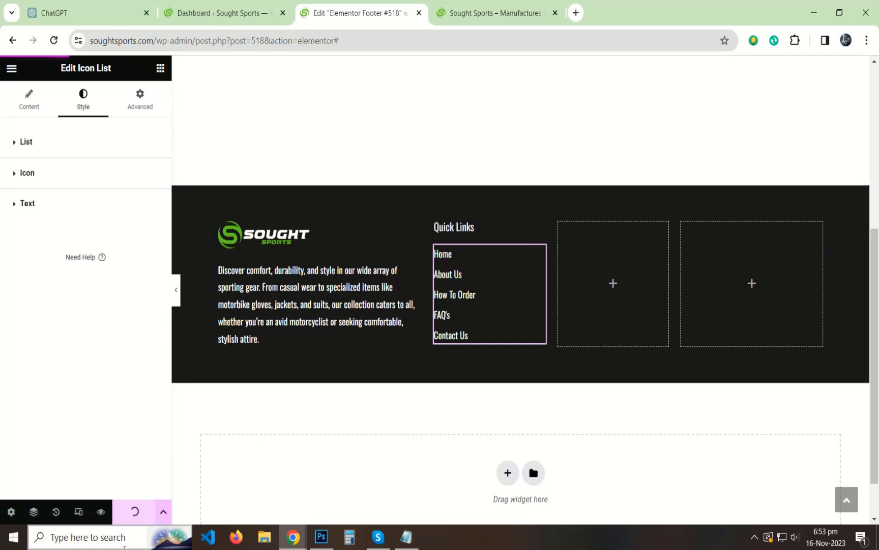
pyautogui.click(176, 289)
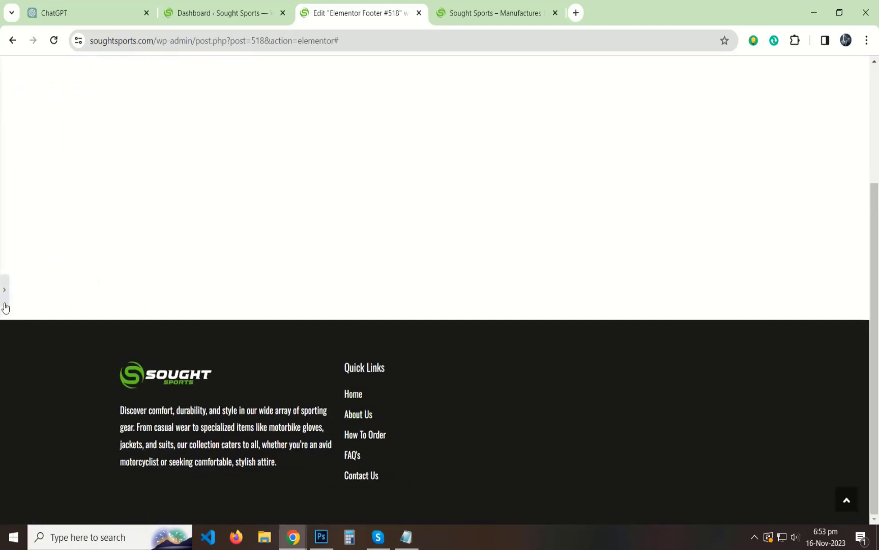
# Give the logo-and-description column 10 px padding with 60 px on the right.
pyautogui.click(5, 305)
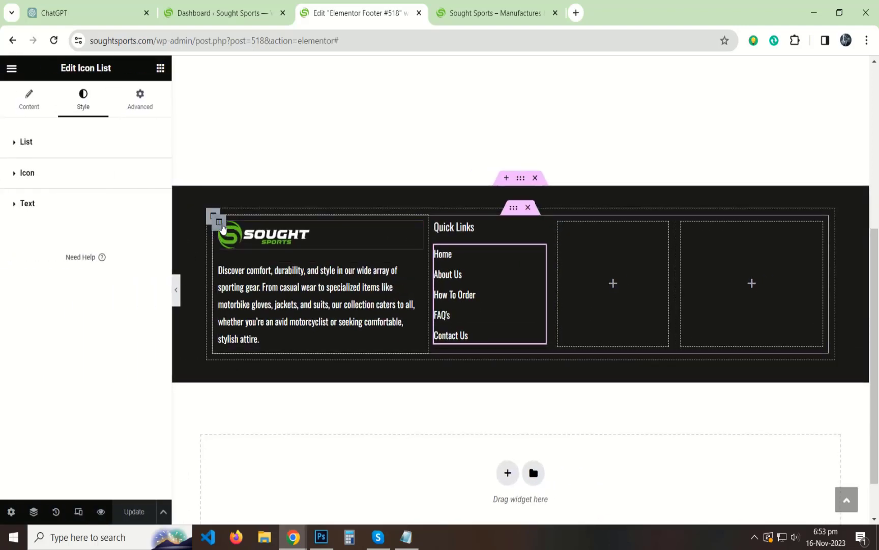
pyautogui.click(221, 224)
pyautogui.click(139, 97)
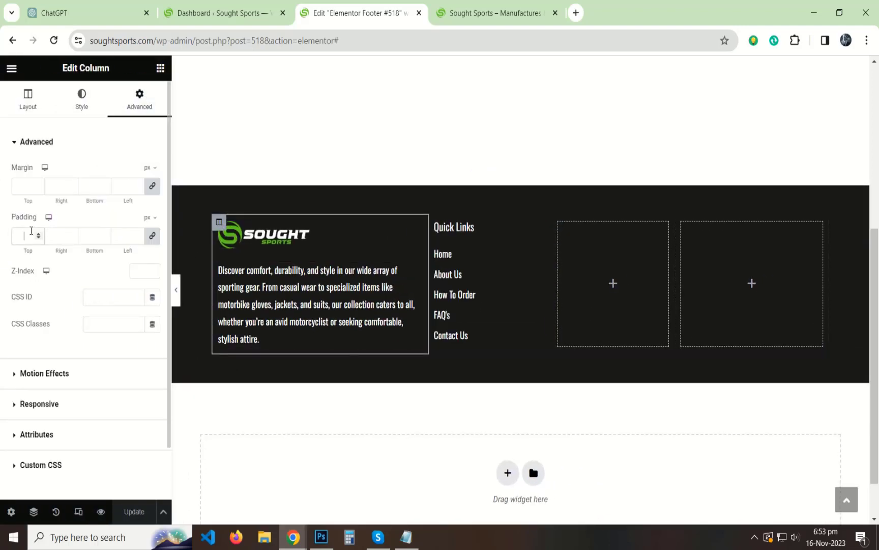
pyautogui.write('10')
pyautogui.click(149, 236)
pyautogui.click(49, 234)
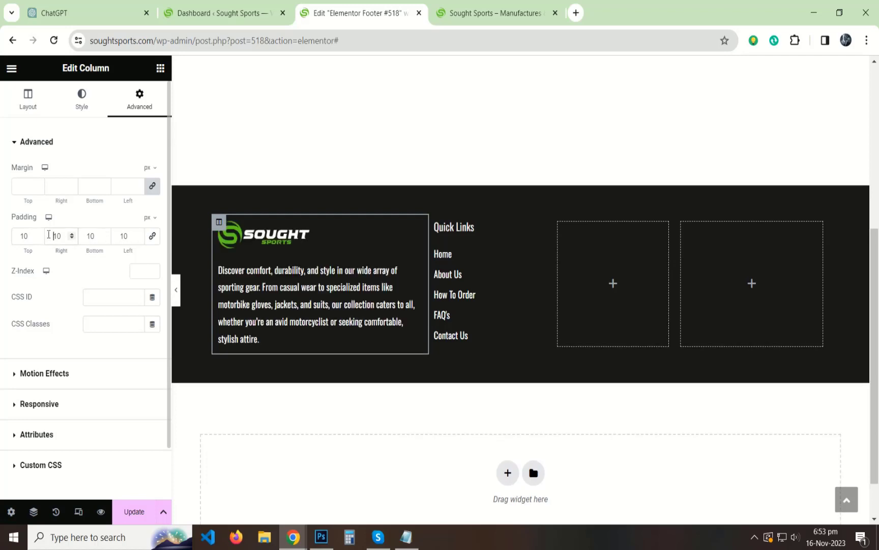
pyautogui.write('60')
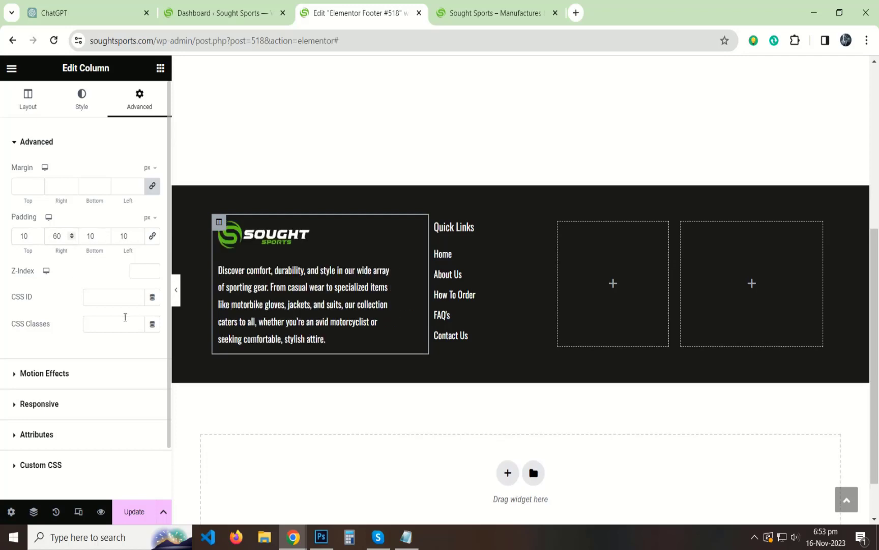
pyautogui.click(176, 289)
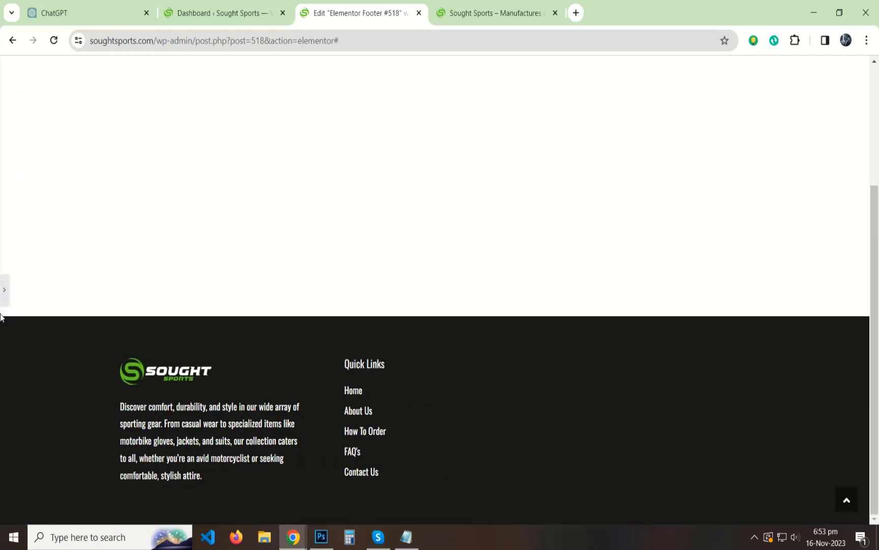
pyautogui.click(2, 293)
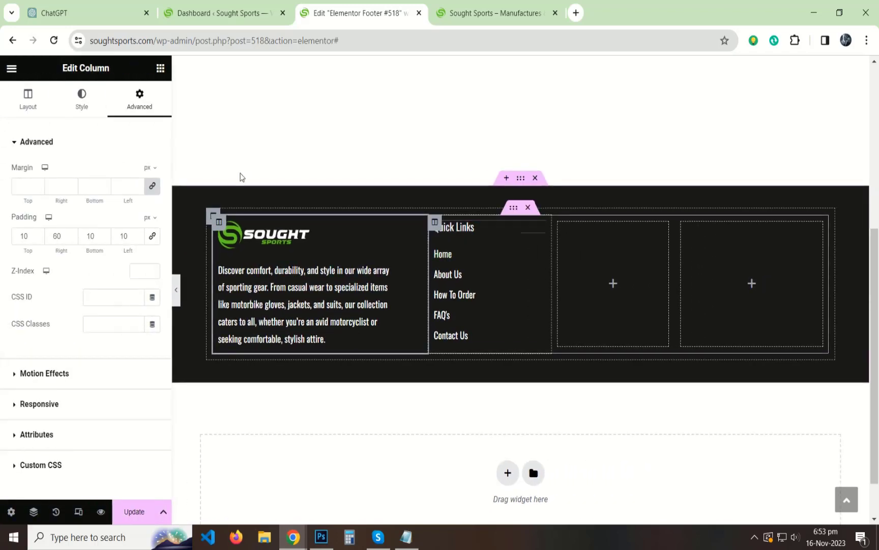
pyautogui.click(159, 71)
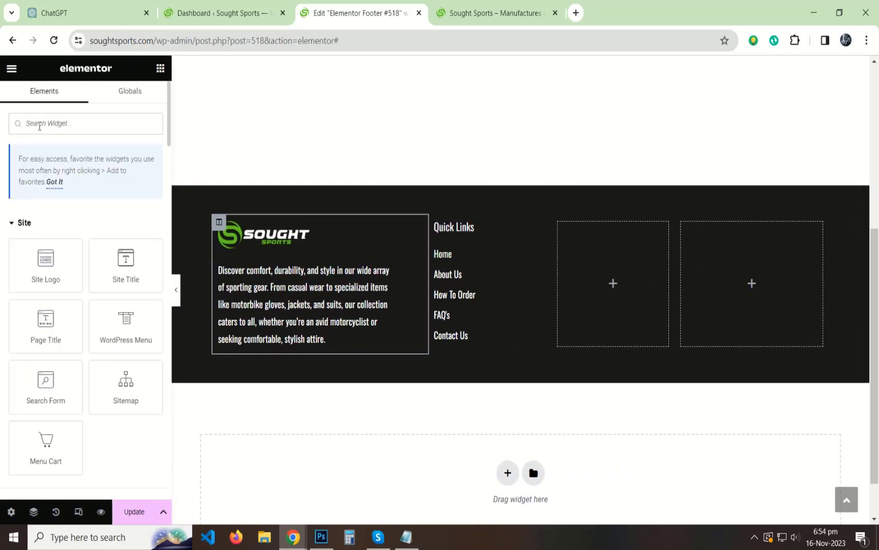
# Add a divider beneath the Quick Links heading with a 0 gap.
pyautogui.click(39, 126)
pyautogui.write('divi')
pyautogui.moveTo(51, 236); pyautogui.dragTo(756, 244)
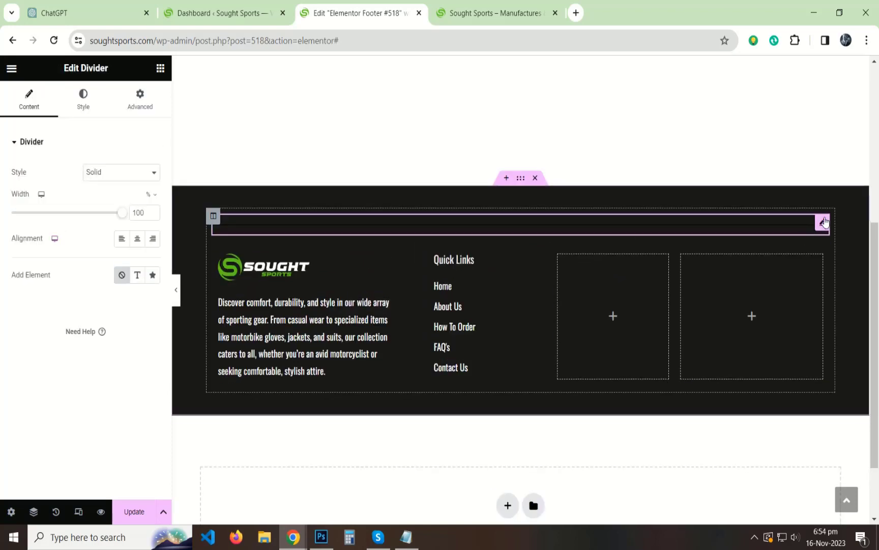
pyautogui.moveTo(825, 224); pyautogui.dragTo(477, 244)
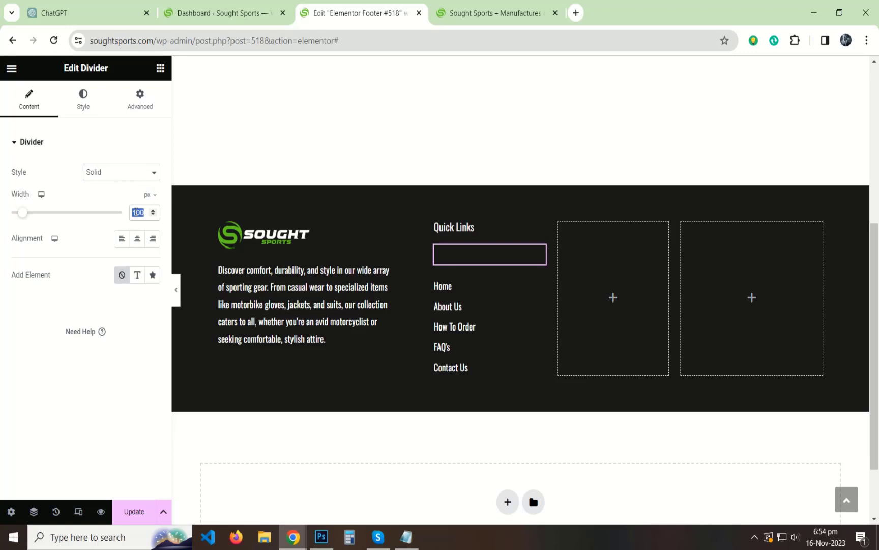
pyautogui.click(82, 99)
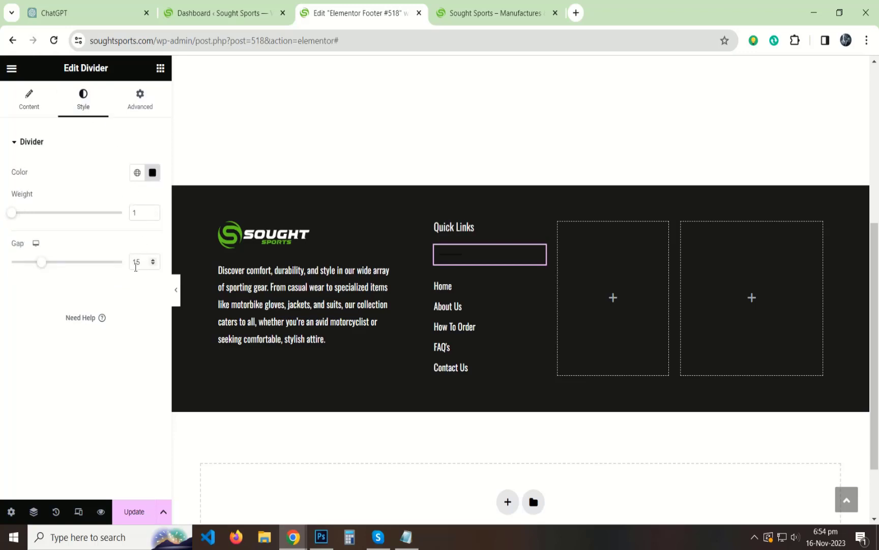
pyautogui.write('0')
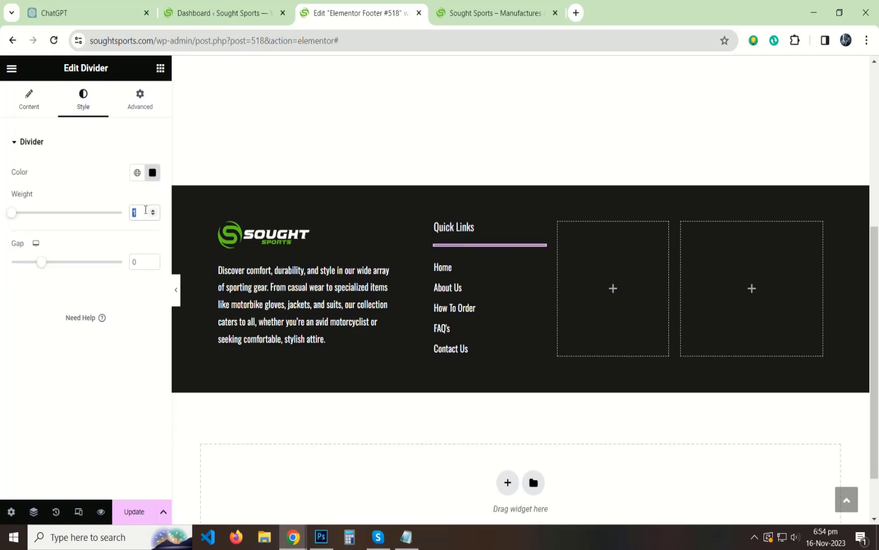
# Color the divider with the logo's green hex copied from Photoshop, then preview.
pyautogui.click(322, 536)
pyautogui.click(17, 195)
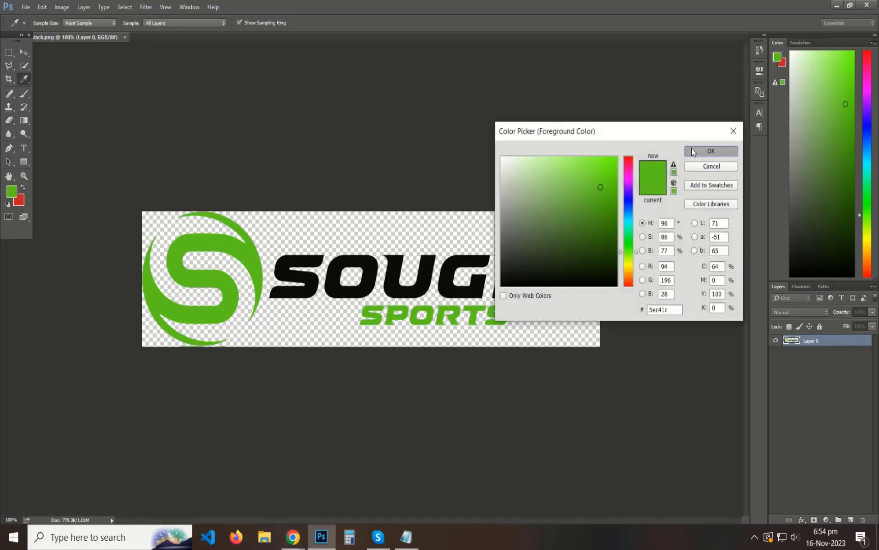
pyautogui.click(692, 151)
pyautogui.hotkey('alt', 'Tab')
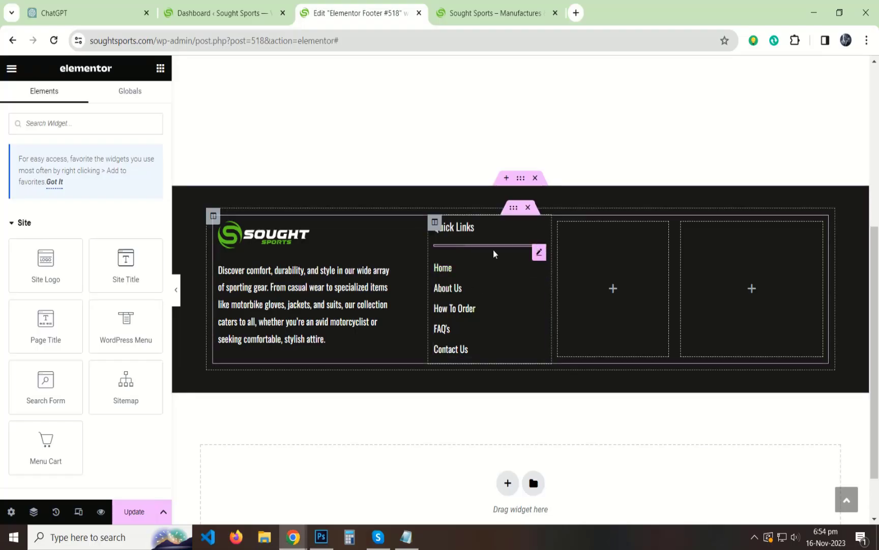
pyautogui.click(494, 253)
pyautogui.click(152, 172)
pyautogui.hotkey('ctrl', 'v')
pyautogui.click(9, 385)
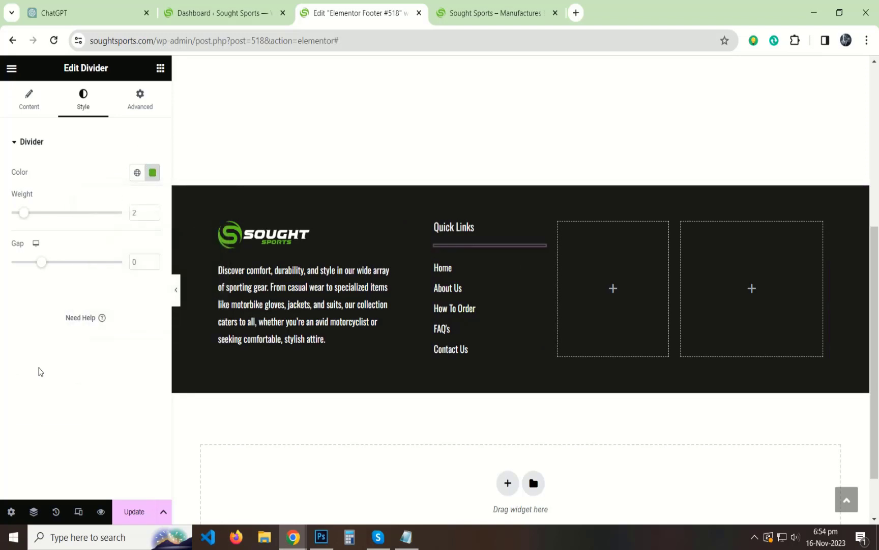
pyautogui.click(175, 289)
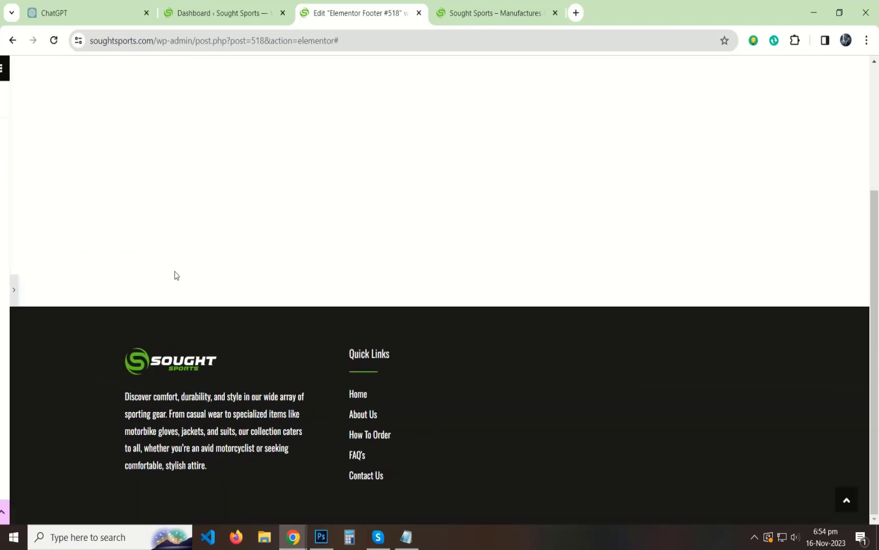
pyautogui.click(2, 285)
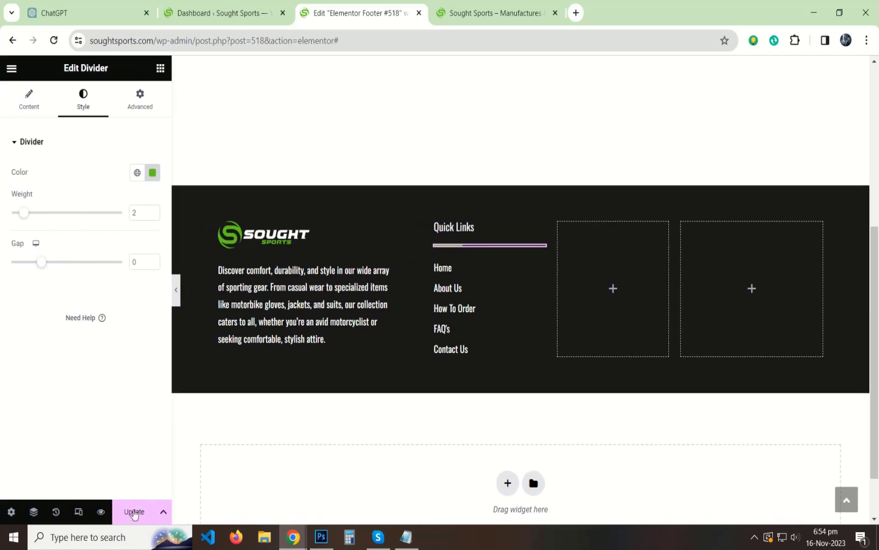
# Copy the Quick Links heading into the third and last columns.
pyautogui.rightClick(540, 230)
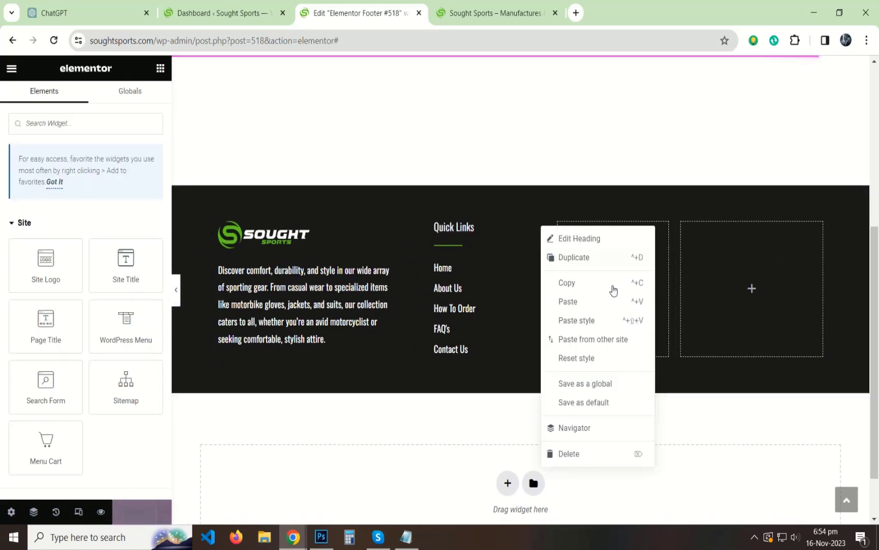
pyautogui.click(611, 284)
pyautogui.rightClick(609, 254)
pyautogui.click(642, 344)
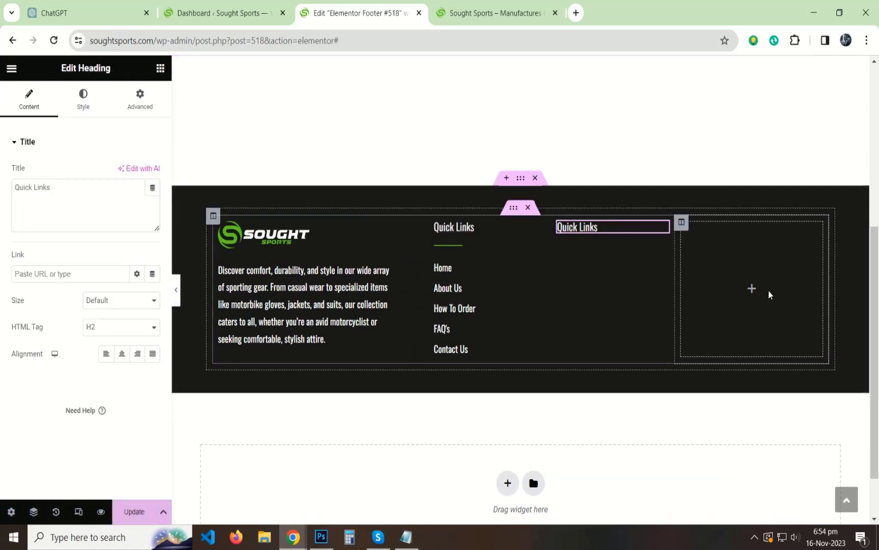
pyautogui.rightClick(769, 291)
pyautogui.click(758, 357)
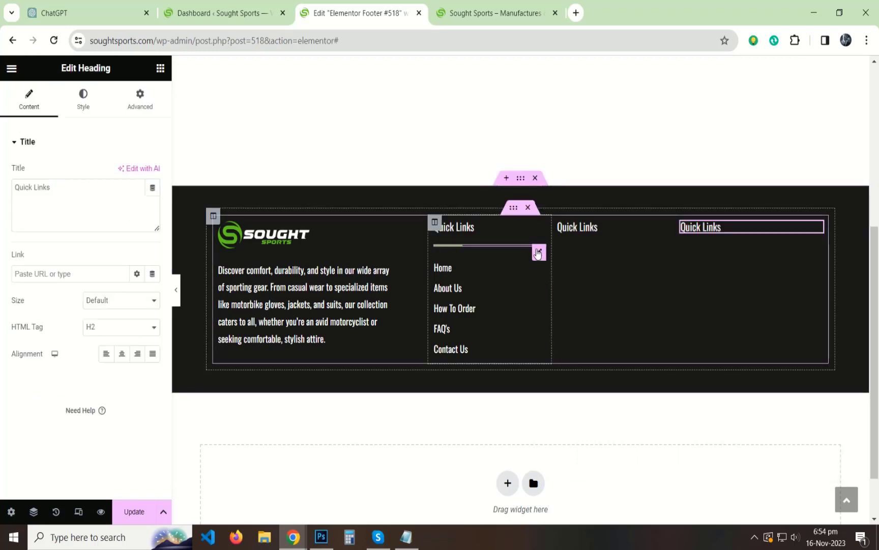
# Copy the green divider under the headings in the third and last columns.
pyautogui.click(538, 253)
pyautogui.rightClick(539, 253)
pyautogui.click(561, 304)
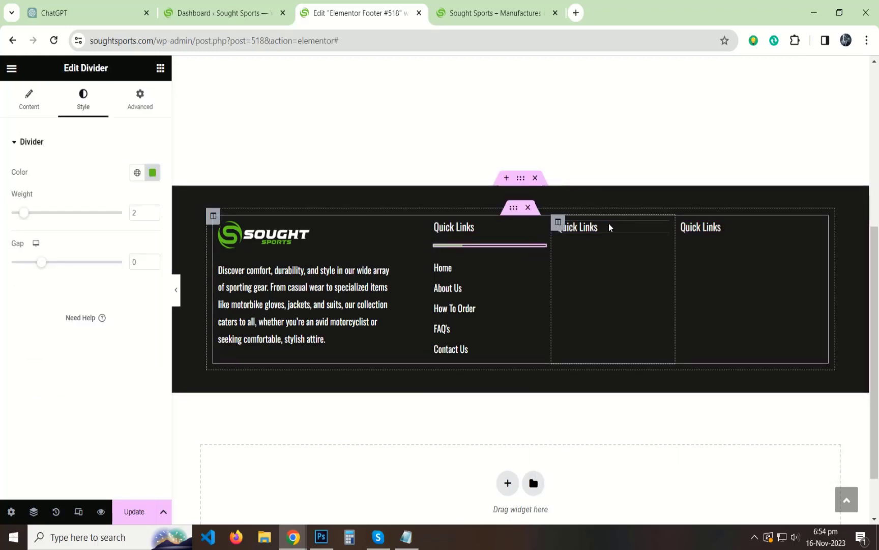
pyautogui.rightClick(609, 227)
pyautogui.click(631, 297)
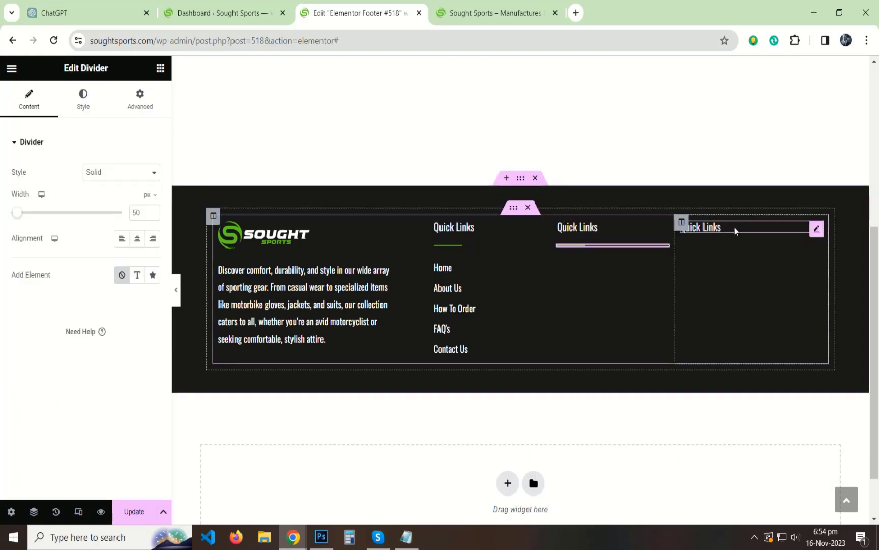
pyautogui.rightClick(735, 230)
pyautogui.click(760, 303)
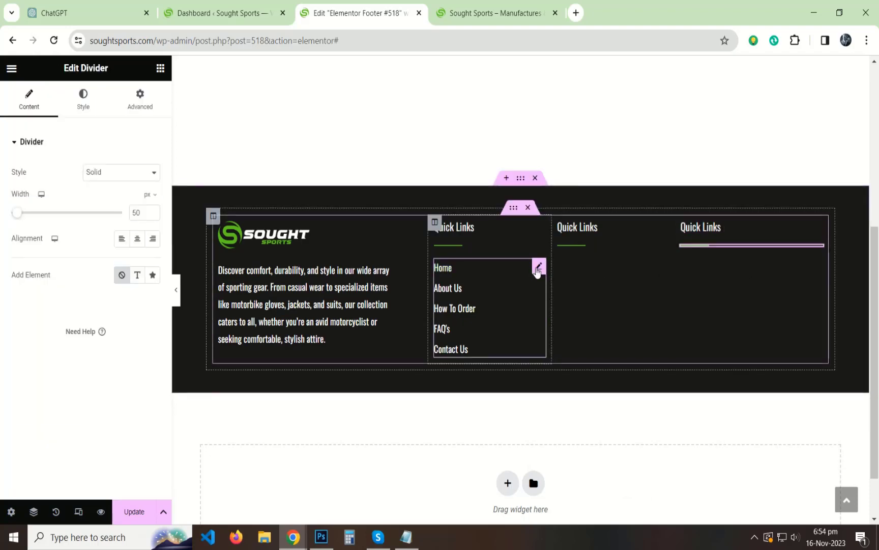
# Paste the Home to Contact Us link list into the third and fourth columns.
pyautogui.rightClick(537, 271)
pyautogui.click(562, 324)
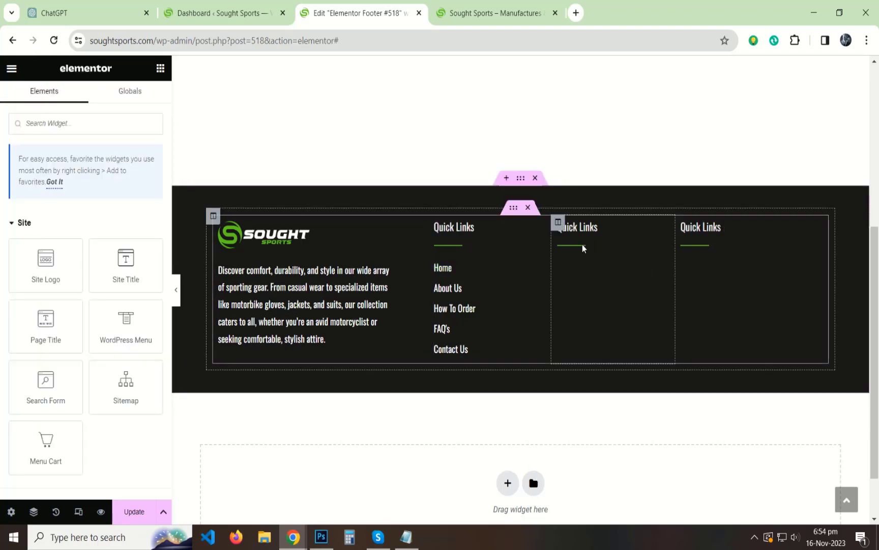
pyautogui.rightClick(662, 252)
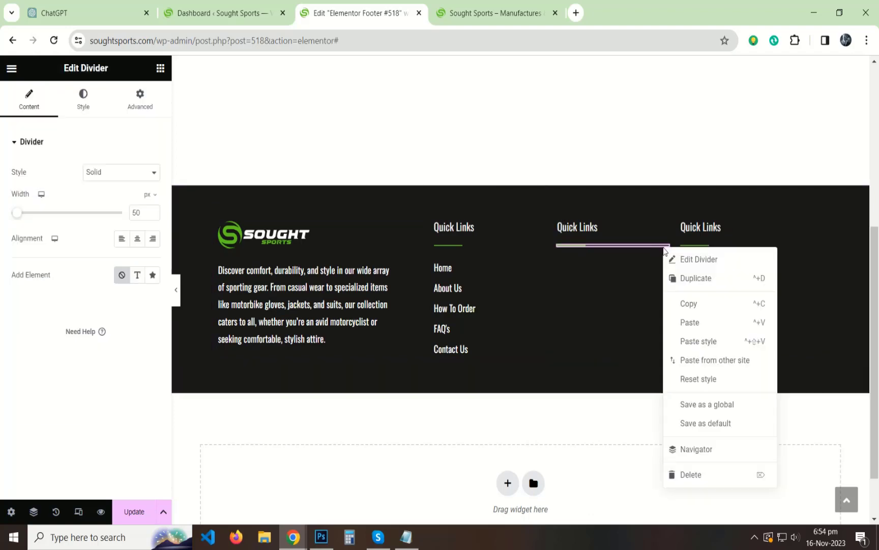
pyautogui.click(688, 322)
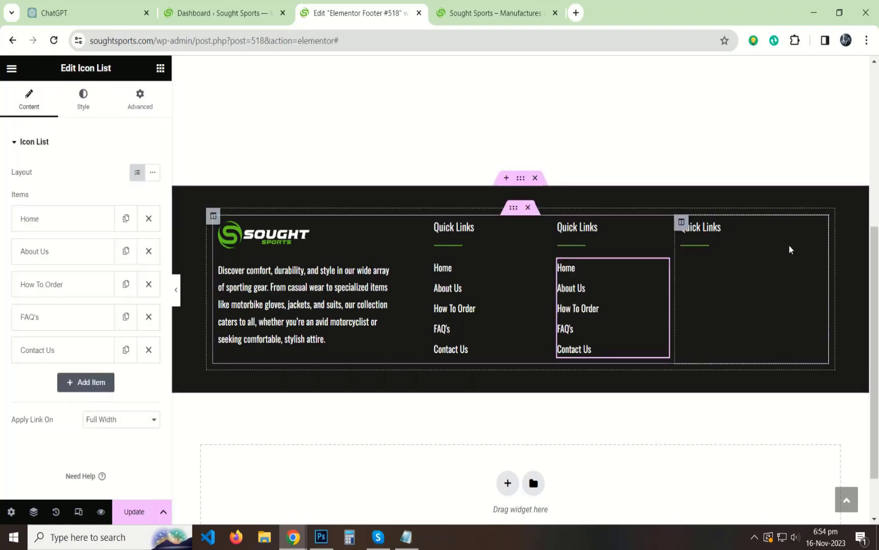
pyautogui.rightClick(819, 250)
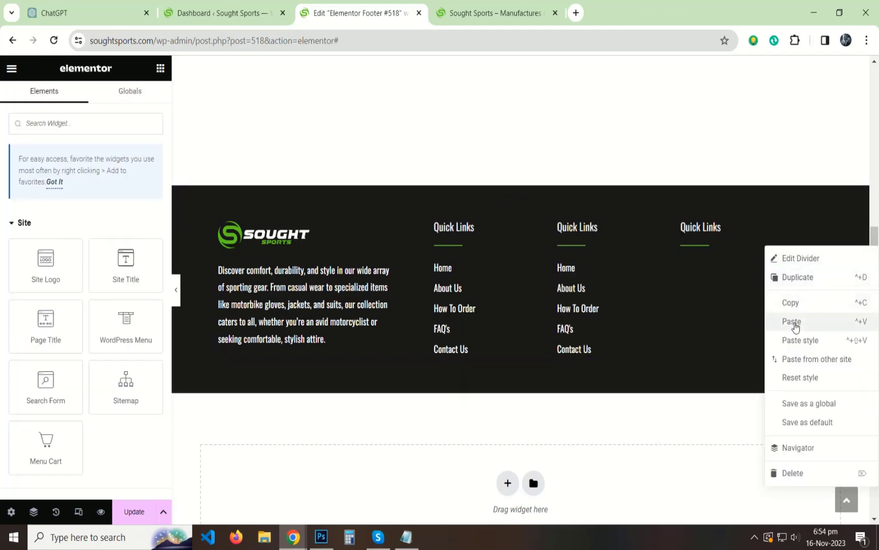
pyautogui.click(795, 320)
pyautogui.click(624, 230)
pyautogui.doubleClick(76, 204)
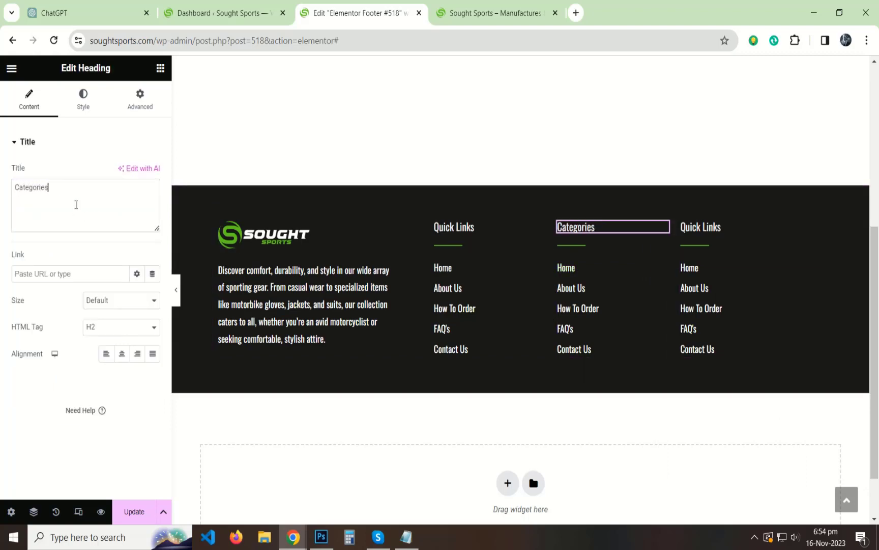
# Retitle the last column heading 'Get In Touch' and check the live site's product categories.
pyautogui.click(703, 224)
pyautogui.click(87, 202)
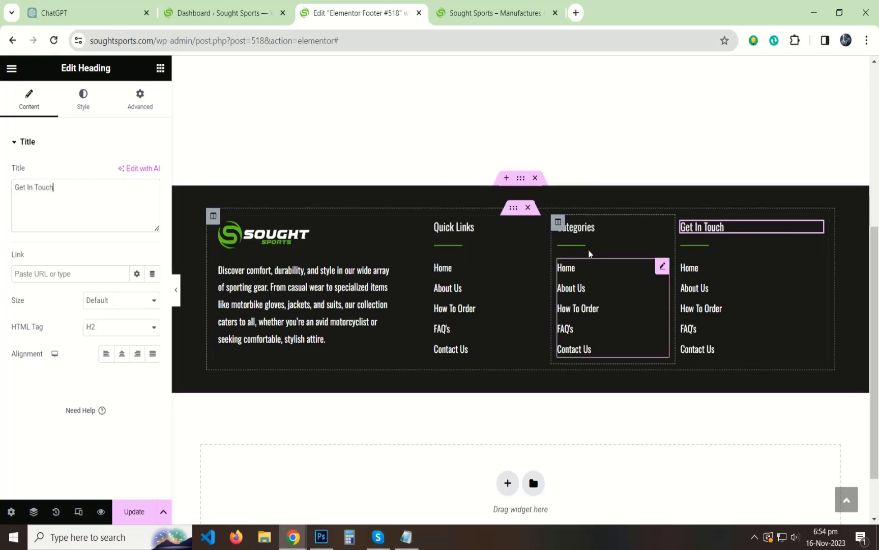
pyautogui.click(662, 267)
pyautogui.click(474, 12)
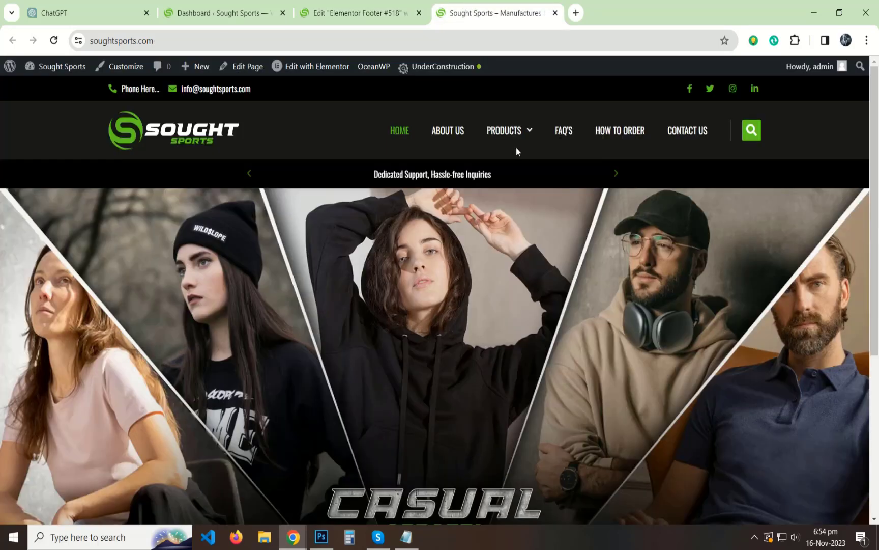
pyautogui.moveTo(506, 142)
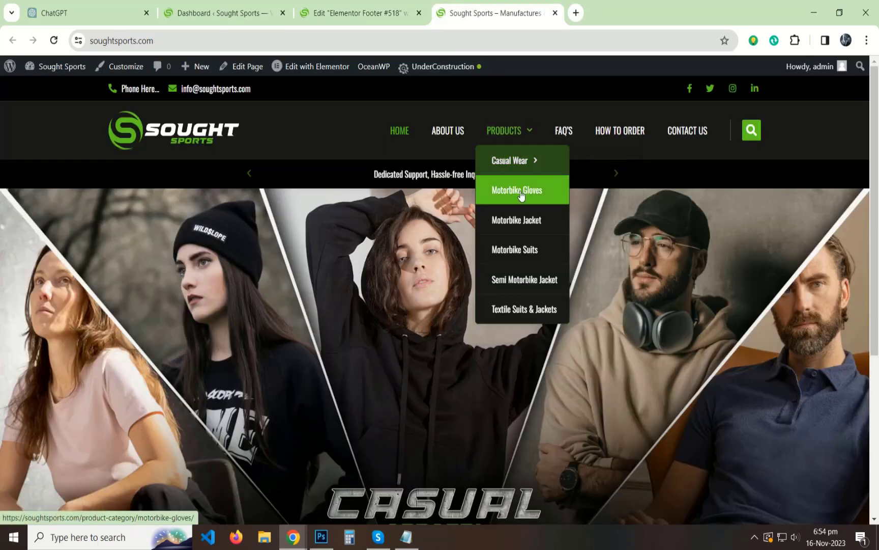
pyautogui.click(357, 13)
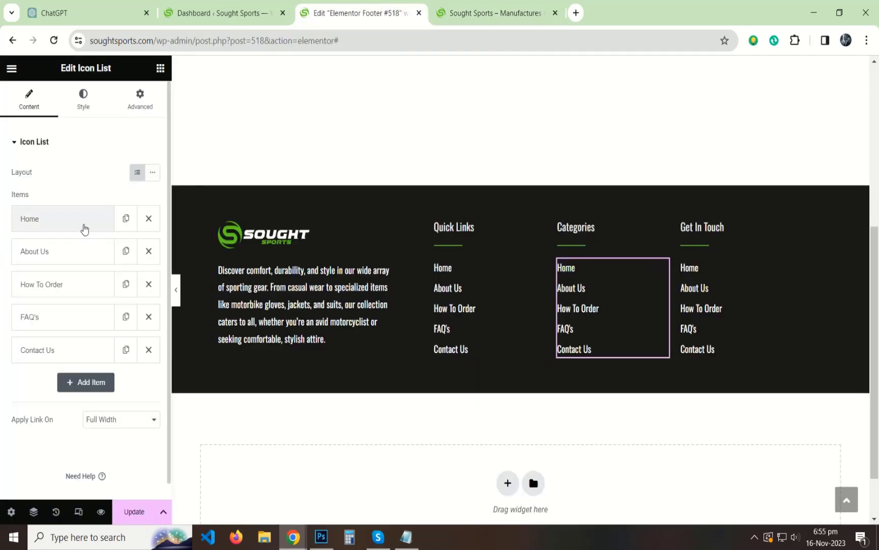
# Rename the first three list items to Casual Wear, Motorbike Gloves and Motorbike Jackets.
pyautogui.click(81, 224)
pyautogui.write('Casual')
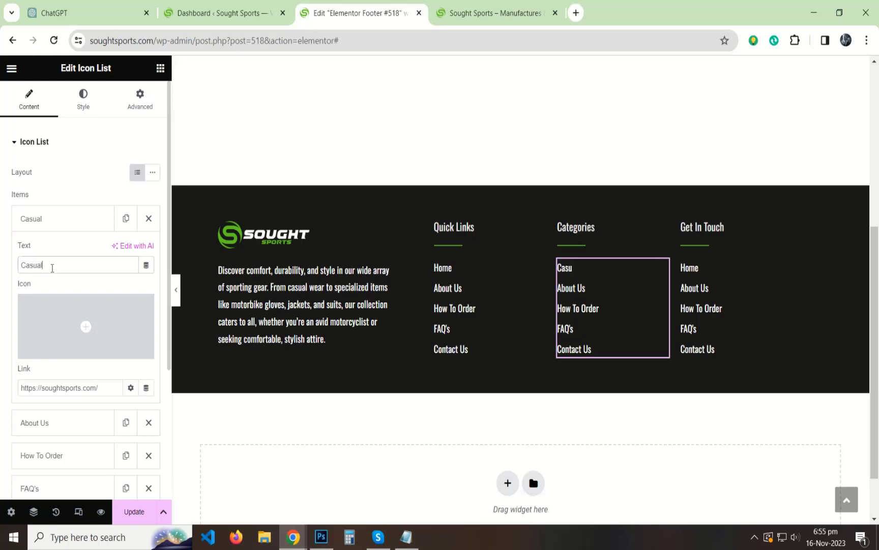
pyautogui.write(' Wear')
pyautogui.click(51, 229)
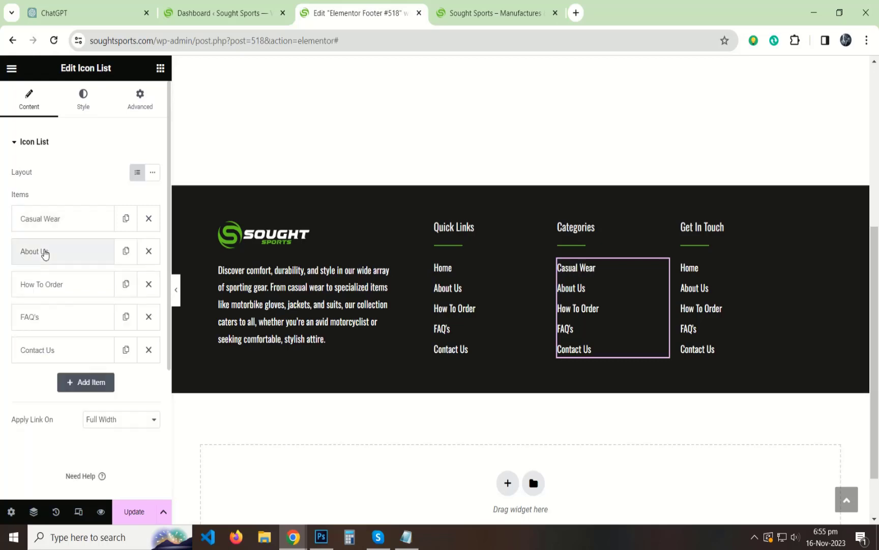
pyautogui.click(44, 251)
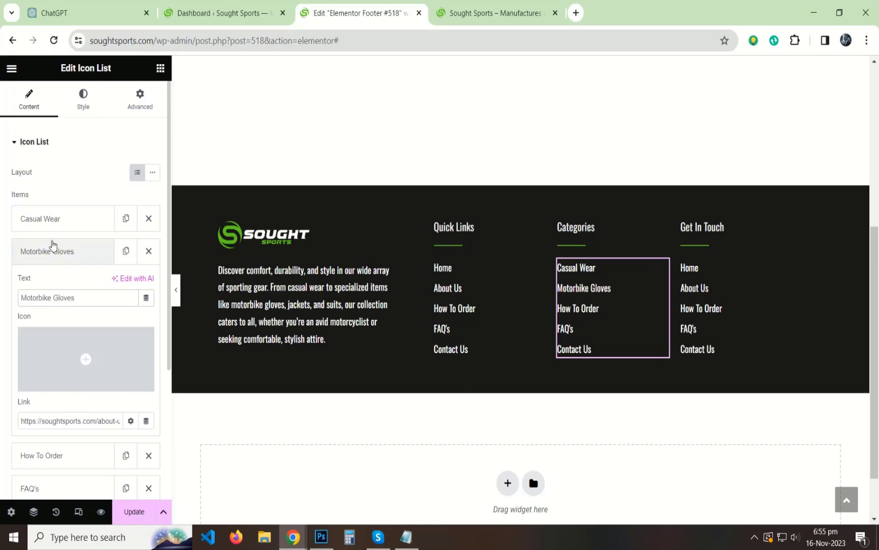
pyautogui.click(53, 244)
pyautogui.click(55, 283)
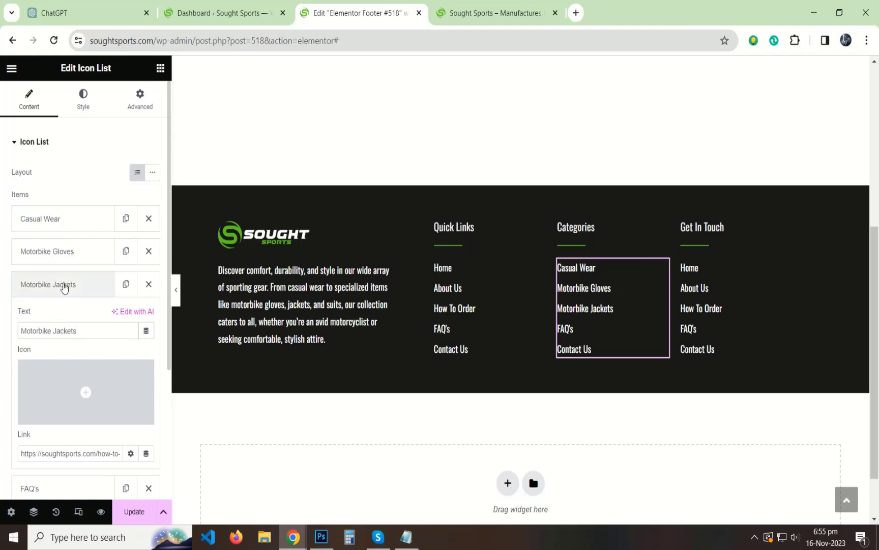
pyautogui.click(56, 284)
# Rename the next two items to Motorbike Suits and Semi Motorbike Jackets.
pyautogui.click(494, 12)
pyautogui.moveTo(513, 154)
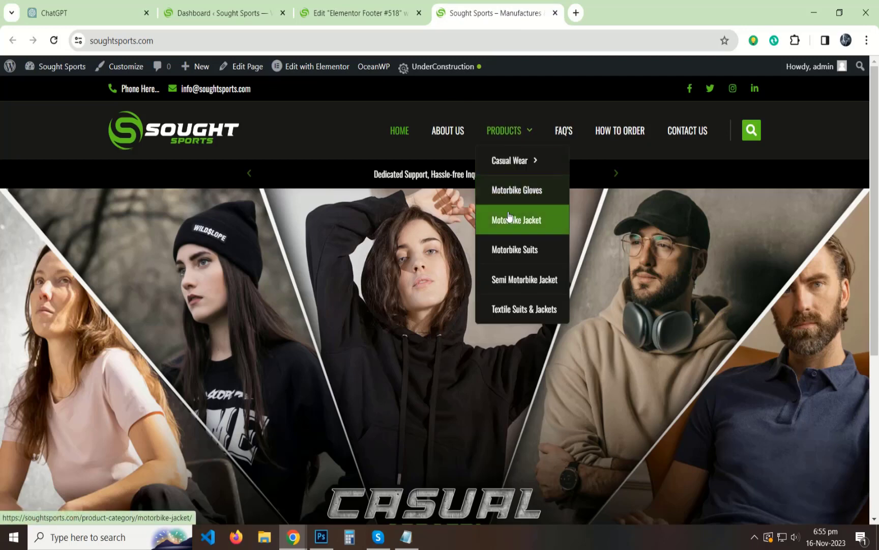
pyautogui.click(382, 6)
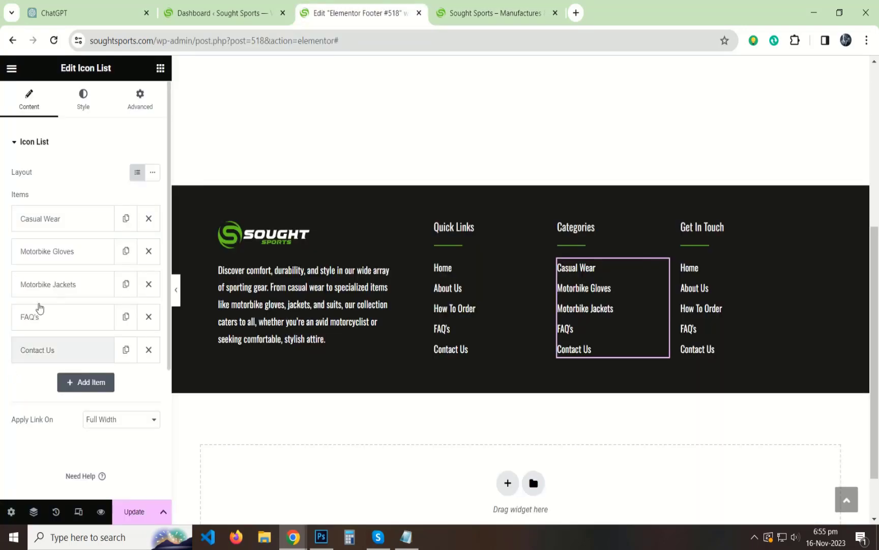
pyautogui.click(43, 313)
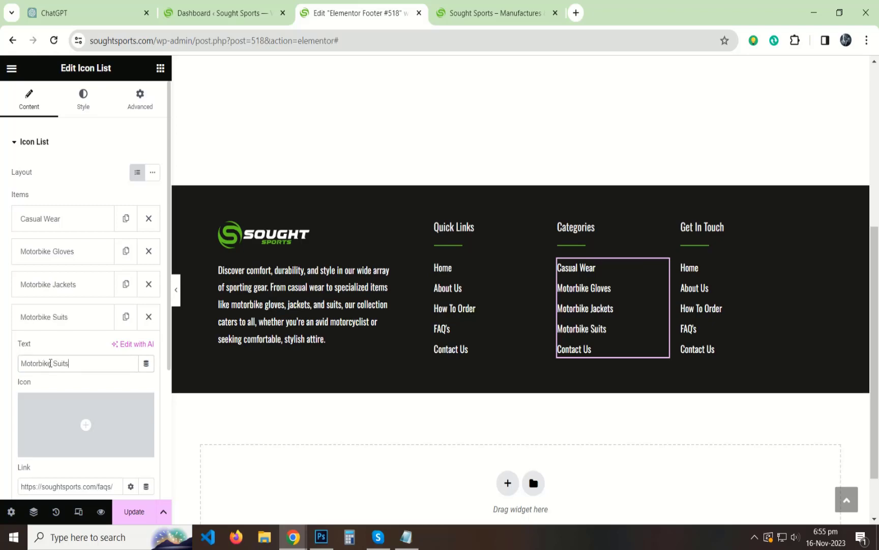
pyautogui.click(57, 326)
pyautogui.click(39, 349)
pyautogui.click(502, 8)
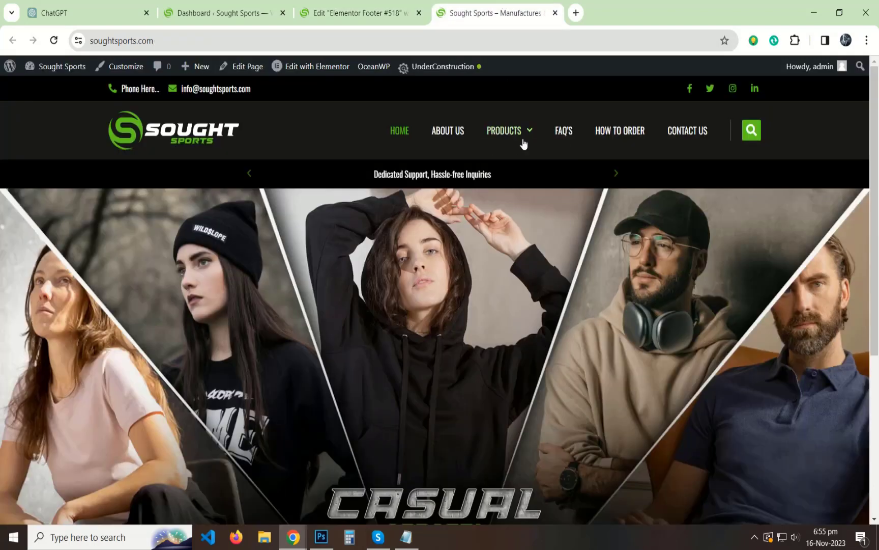
pyautogui.moveTo(519, 140)
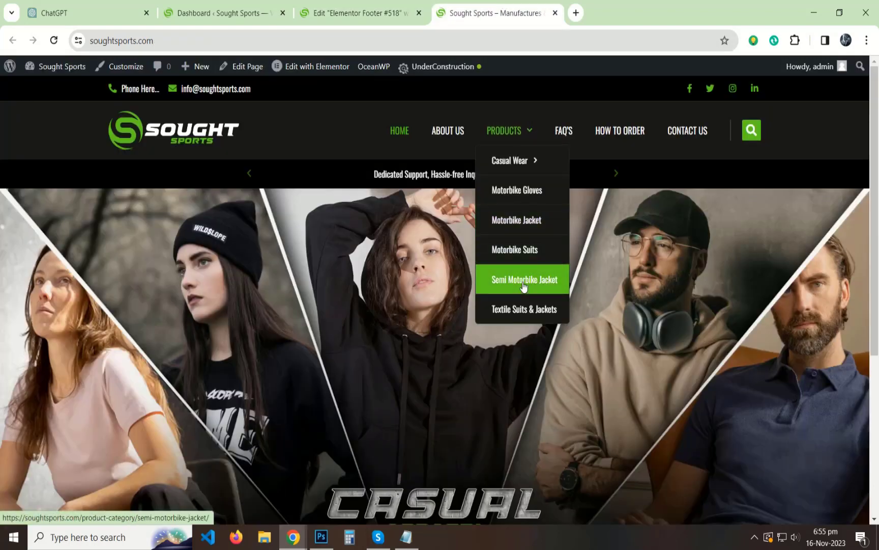
pyautogui.click(356, 12)
pyautogui.scroll(-3, 59, 355)
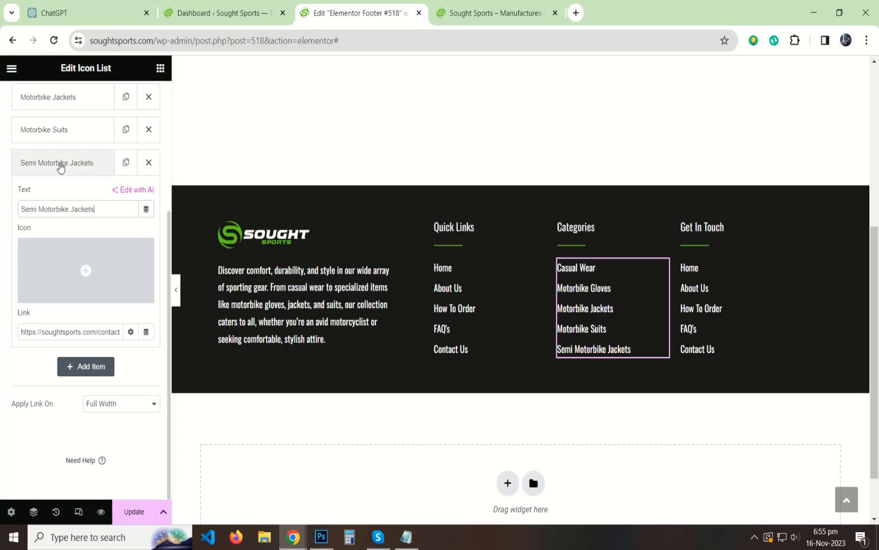
pyautogui.click(61, 163)
# Duplicate the last item as a sixth 'Textile Suits & Jackets', save, and view the live site.
pyautogui.click(126, 163)
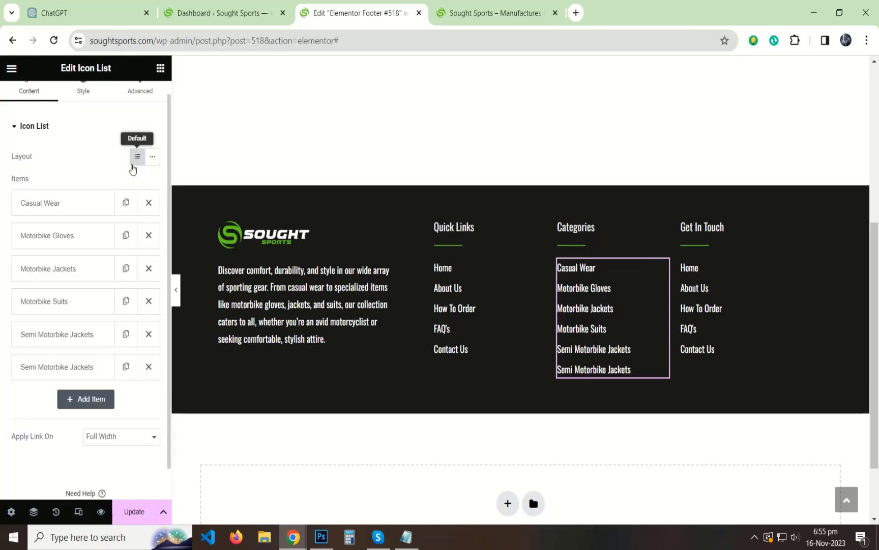
pyautogui.click(92, 371)
pyautogui.click(495, 13)
pyautogui.moveTo(504, 129)
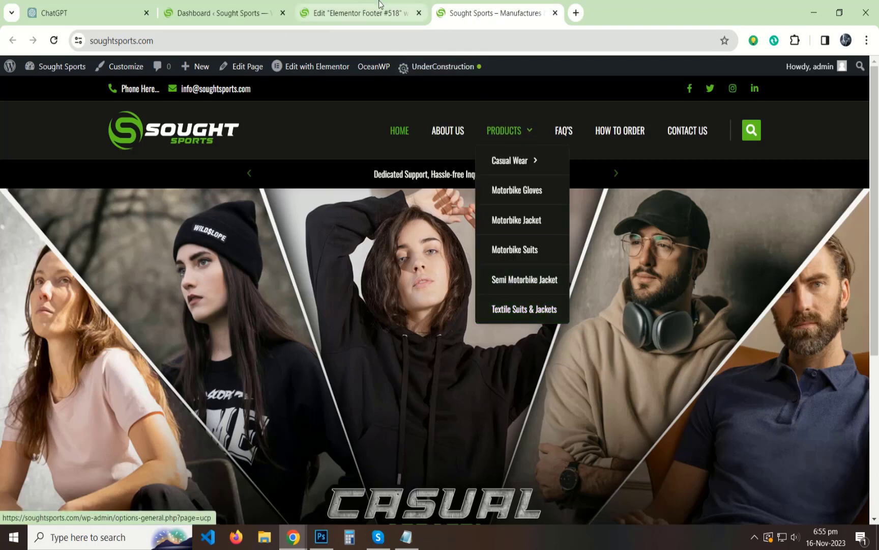
pyautogui.click(356, 13)
pyautogui.scroll(-4, 97, 377)
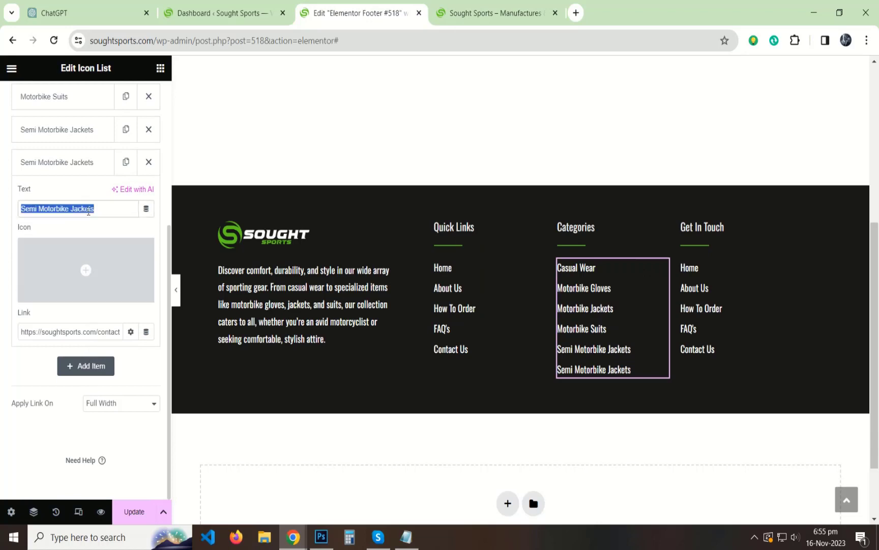
pyautogui.write('Textile Suits')
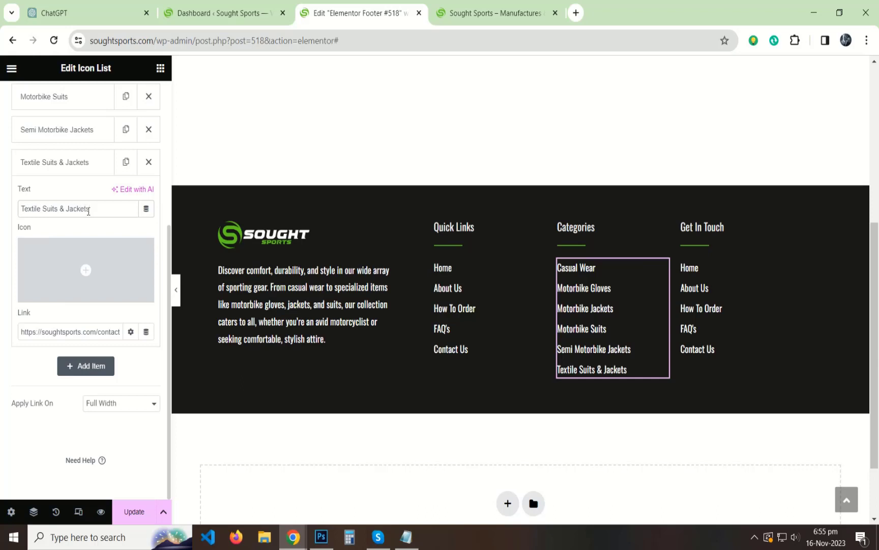
pyautogui.click(79, 168)
pyautogui.click(128, 511)
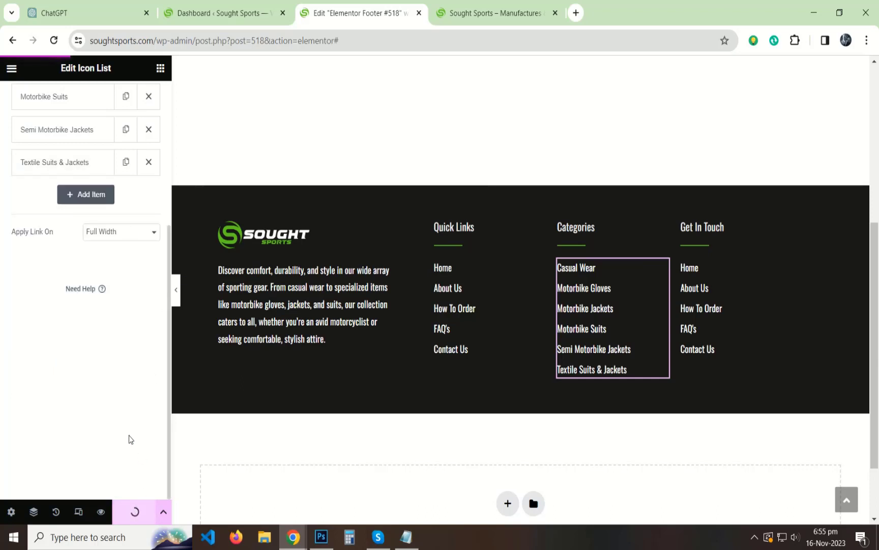
pyautogui.click(496, 13)
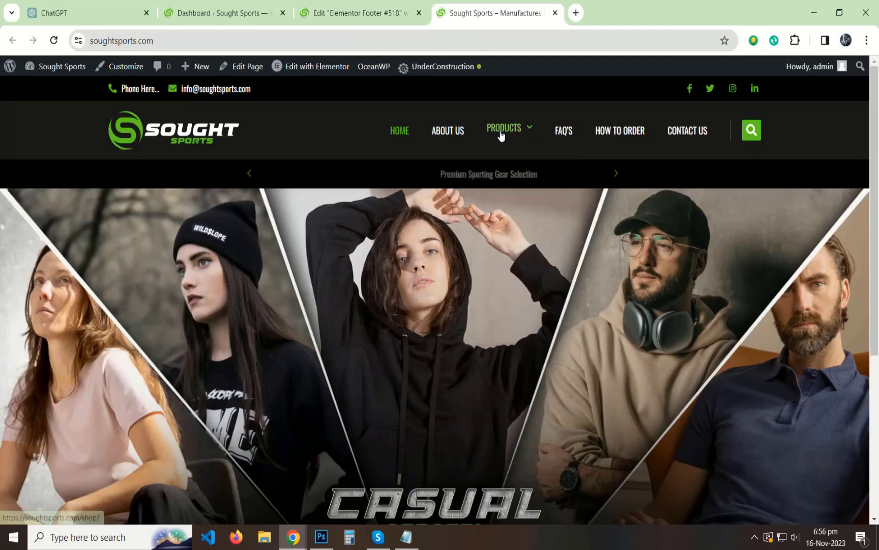
# Link the Casual Wear footer item to its live product-category page URL.
pyautogui.moveTo(503, 130)
pyautogui.rightClick(509, 160)
pyautogui.click(545, 253)
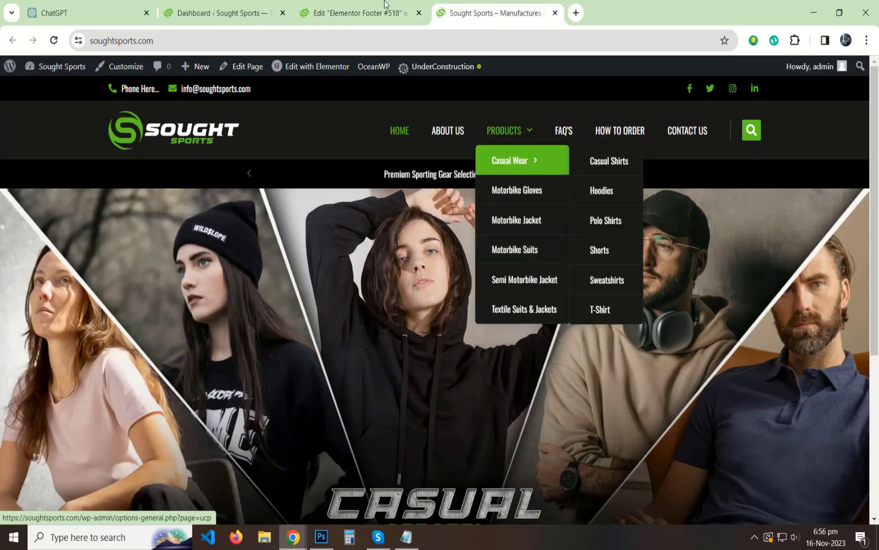
pyautogui.click(384, 5)
pyautogui.moveTo(659, 273); pyautogui.dragTo(683, 285)
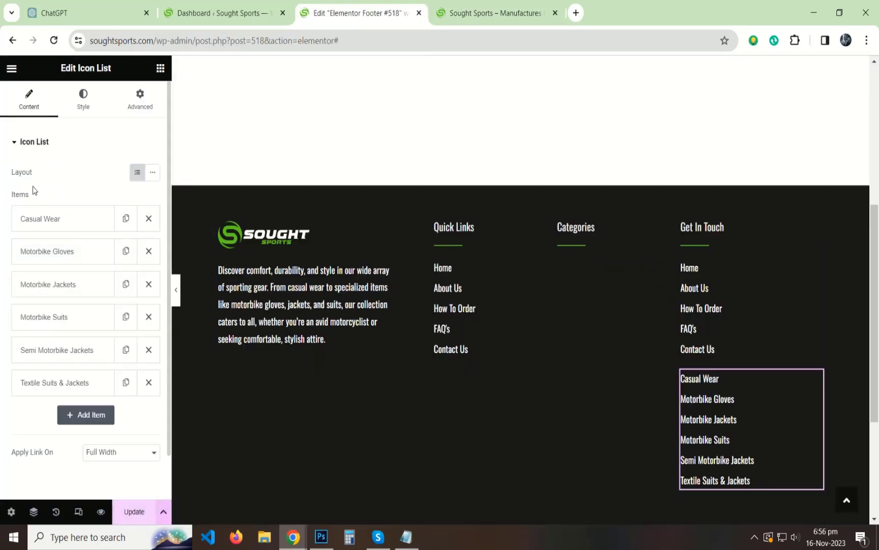
pyautogui.click(54, 219)
pyautogui.moveTo(825, 374); pyautogui.dragTo(575, 270)
pyautogui.click(53, 218)
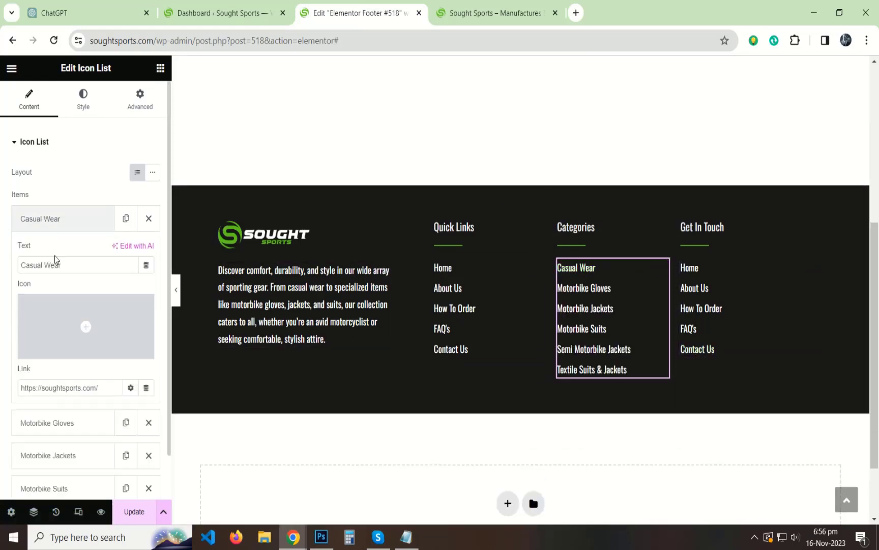
pyautogui.click(69, 390)
pyautogui.hotkey('ctrl', 'v')
pyautogui.click(61, 218)
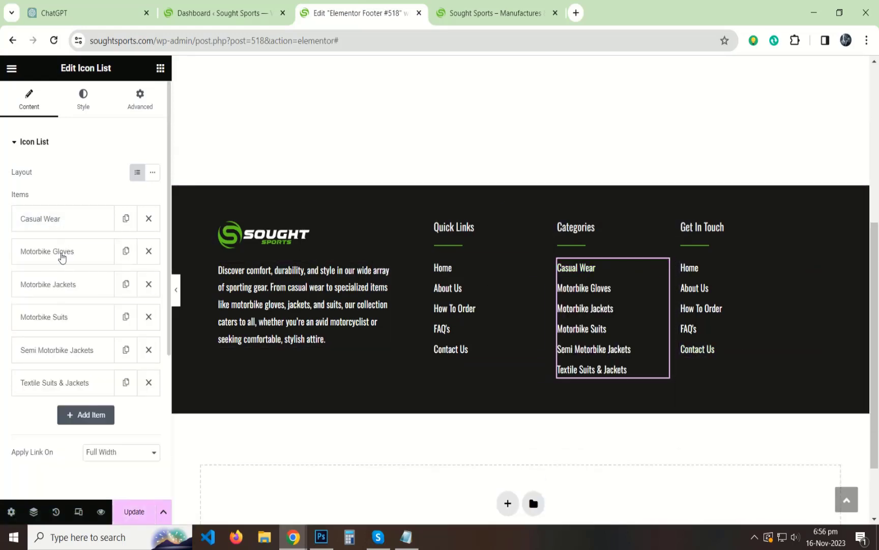
# Link the Motorbike Gloves item to its live product-category page URL.
pyautogui.click(61, 253)
pyautogui.click(491, 12)
pyautogui.moveTo(489, 129)
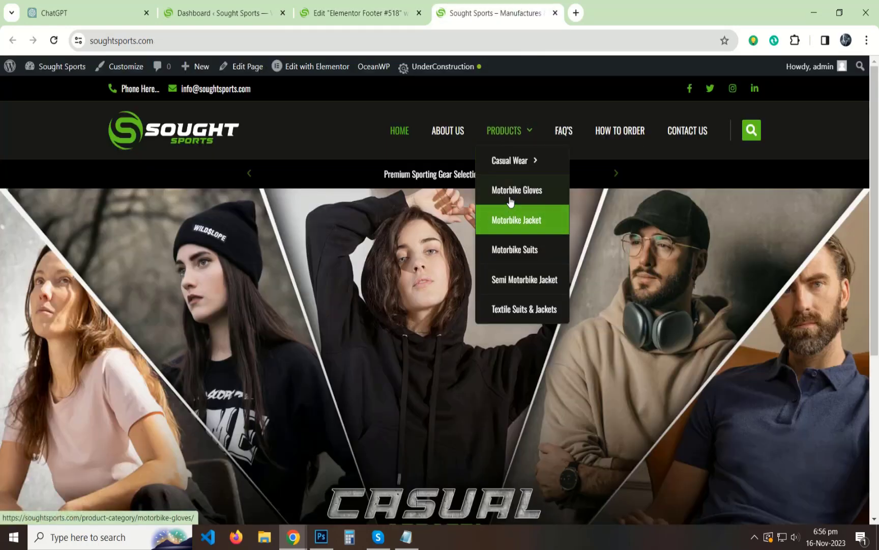
pyautogui.rightClick(509, 188)
pyautogui.click(560, 281)
pyautogui.click(357, 13)
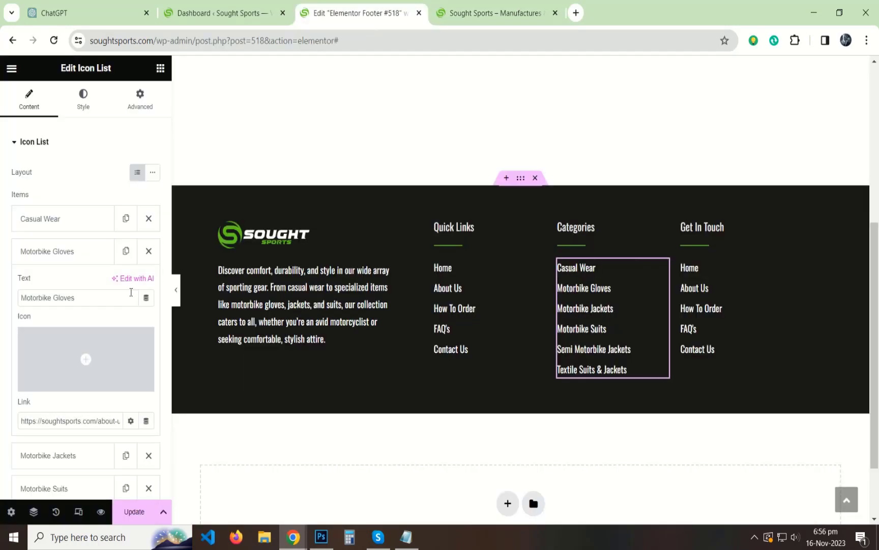
pyautogui.tripleClick(66, 420)
pyautogui.hotkey('ctrl', 'v')
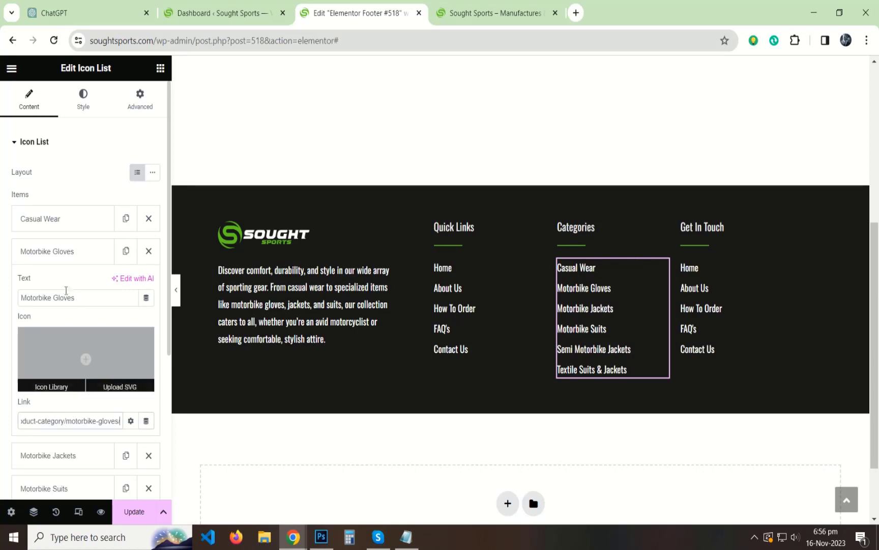
pyautogui.click(50, 252)
# Link the Motorbike Jackets item to its live product-category page URL.
pyautogui.click(48, 284)
pyautogui.click(486, 16)
pyautogui.moveTo(509, 130)
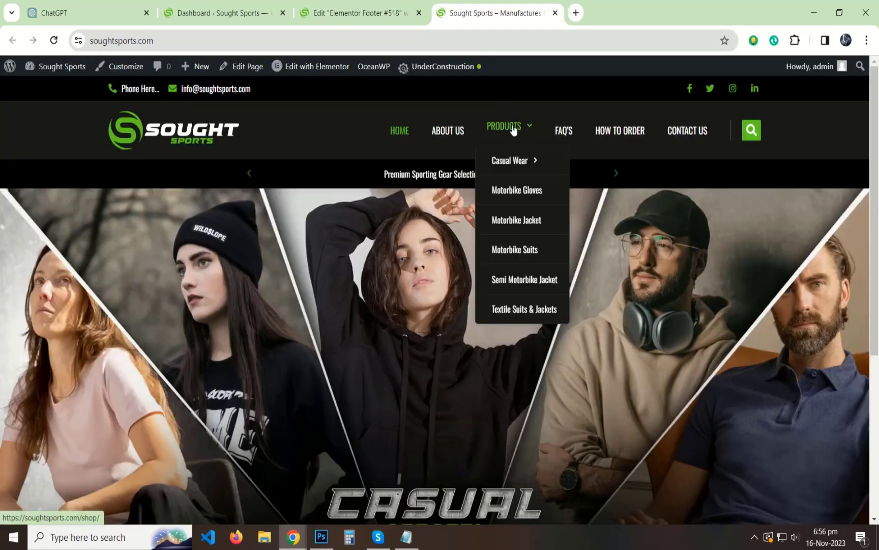
pyautogui.rightClick(515, 220)
pyautogui.click(567, 316)
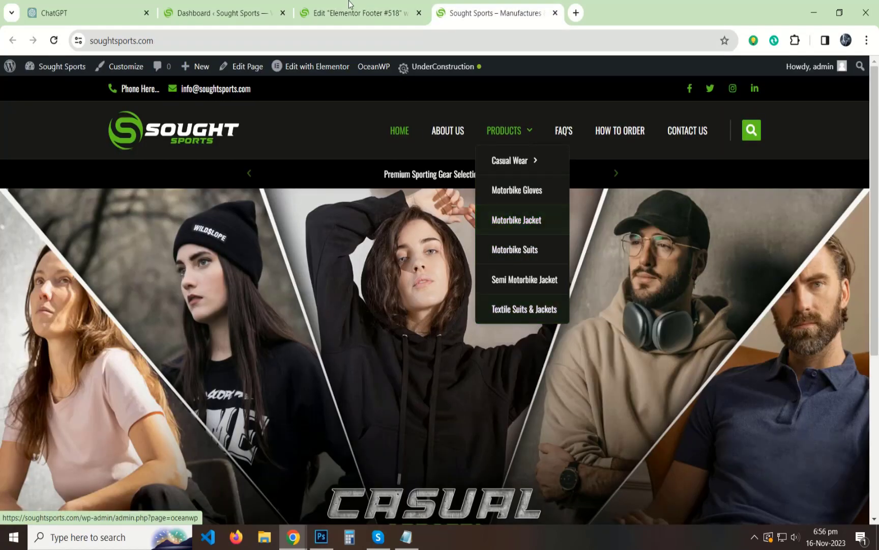
pyautogui.click(356, 12)
pyautogui.tripleClick(60, 324)
pyautogui.hotkey('ctrl', 'v')
pyautogui.click(45, 158)
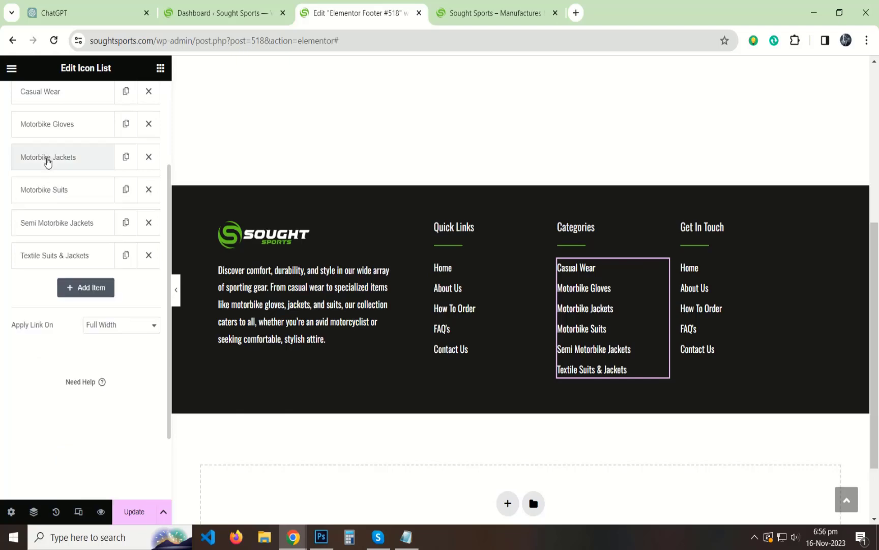
# Link the Motorbike Suits item to its live product-category page URL.
pyautogui.click(45, 192)
pyautogui.click(530, 11)
pyautogui.moveTo(509, 130)
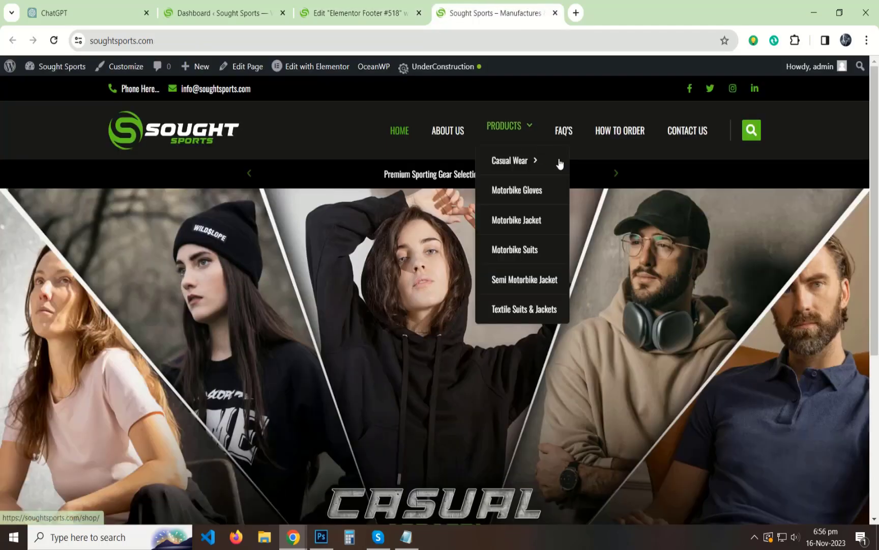
pyautogui.rightClick(515, 249)
pyautogui.click(559, 344)
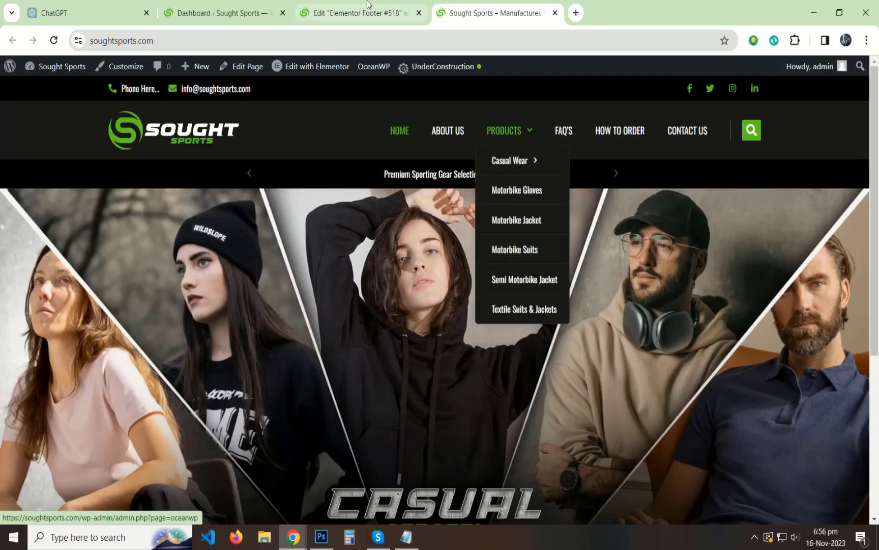
pyautogui.click(357, 13)
pyautogui.hotkey('ctrl', 'v')
pyautogui.click(48, 192)
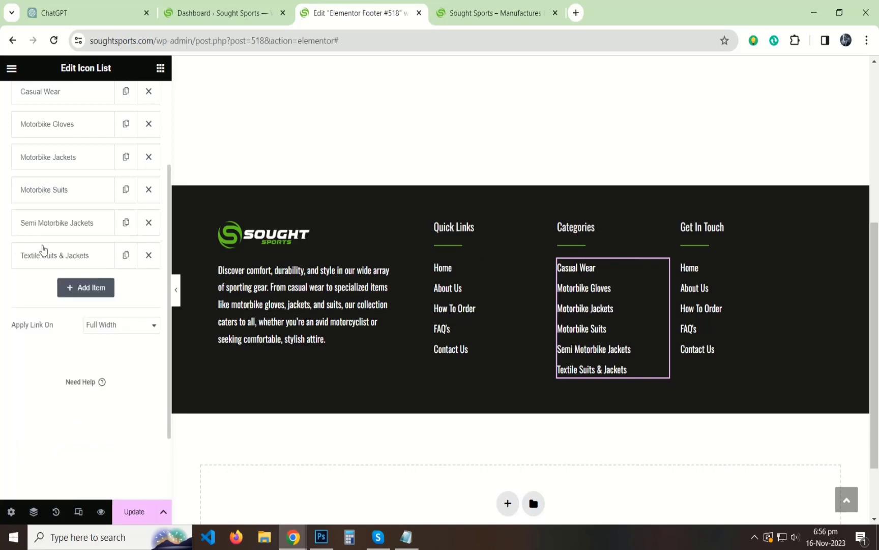
# Link the Semi Motorbike Jackets item to its live product-category page URL.
pyautogui.click(56, 213)
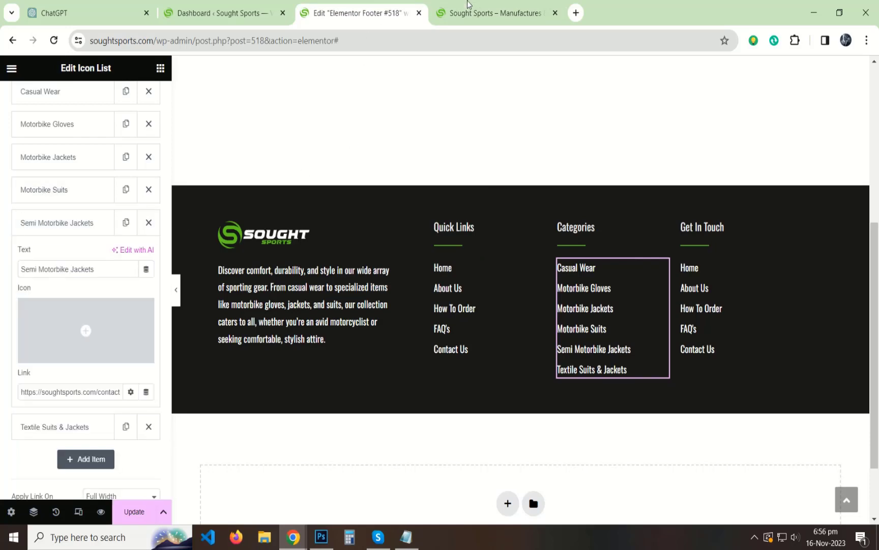
pyautogui.click(488, 12)
pyautogui.moveTo(509, 131)
pyautogui.rightClick(517, 277)
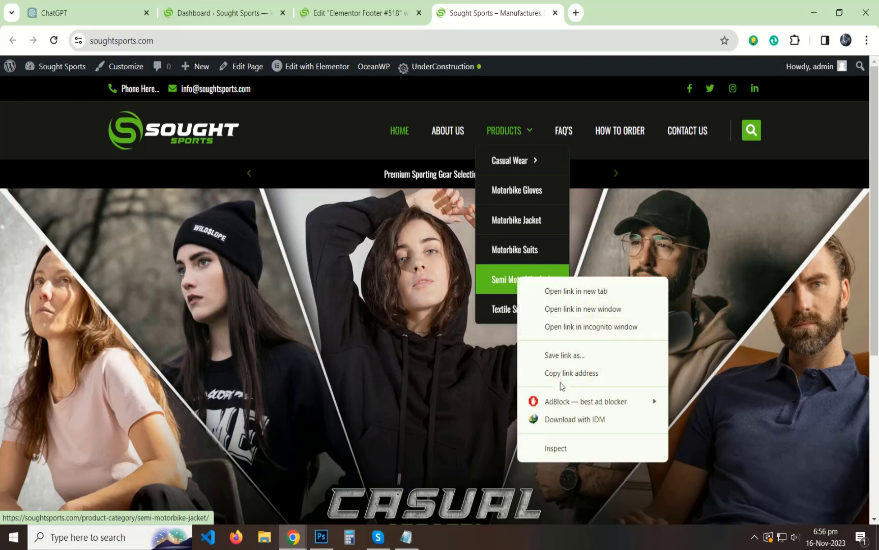
pyautogui.click(557, 373)
pyautogui.click(361, 5)
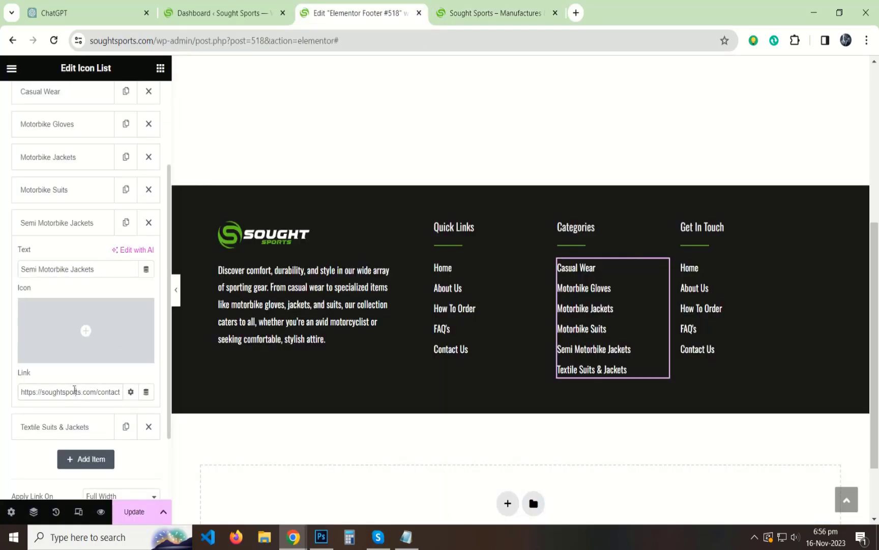
pyautogui.tripleClick(75, 390)
pyautogui.hotkey('ctrl', 'v')
pyautogui.click(56, 232)
# Link the Textile Suits & Jackets item to its textile-suits-jackets category page.
pyautogui.click(57, 264)
pyautogui.click(489, 13)
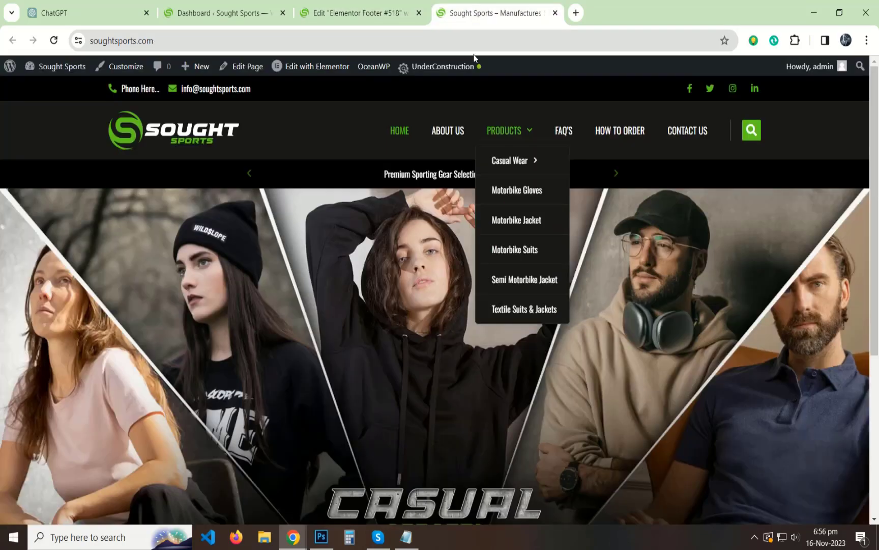
pyautogui.moveTo(506, 132)
pyautogui.rightClick(510, 304)
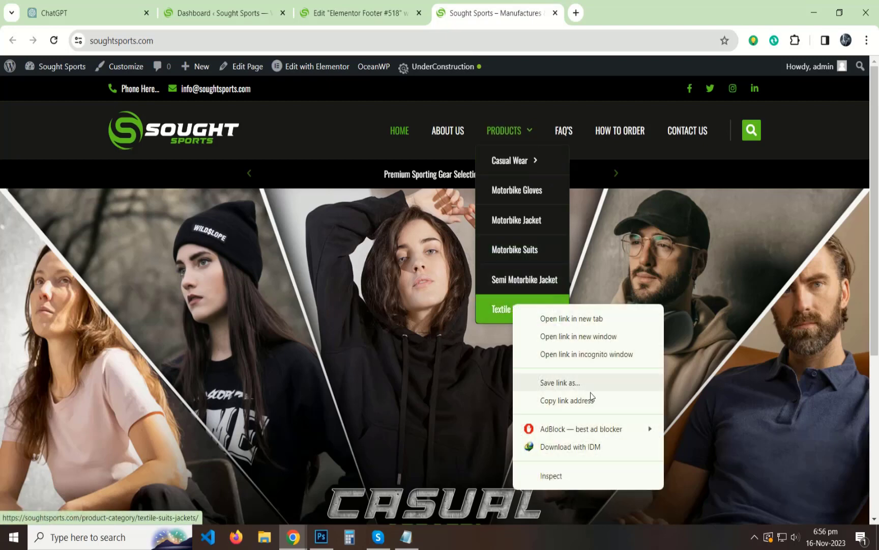
pyautogui.click(553, 398)
pyautogui.click(360, 5)
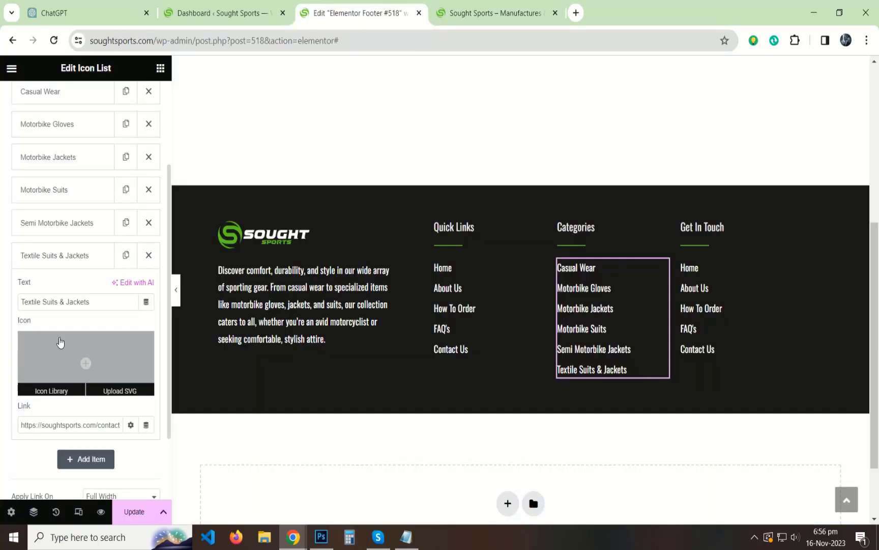
pyautogui.tripleClick(60, 424)
pyautogui.hotkey('ctrl', 'v')
# Save the footer with Update and preview it with the editing panel hidden.
pyautogui.click(134, 512)
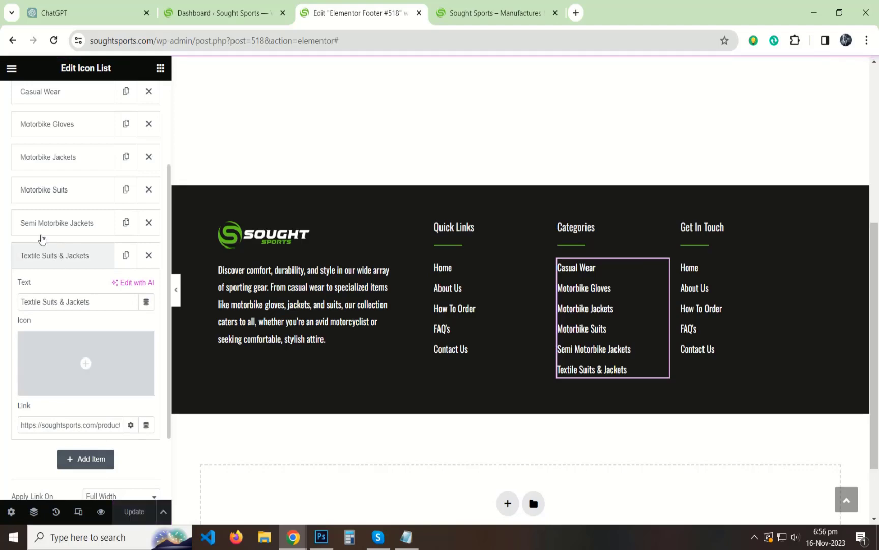
pyautogui.click(28, 145)
pyautogui.click(175, 290)
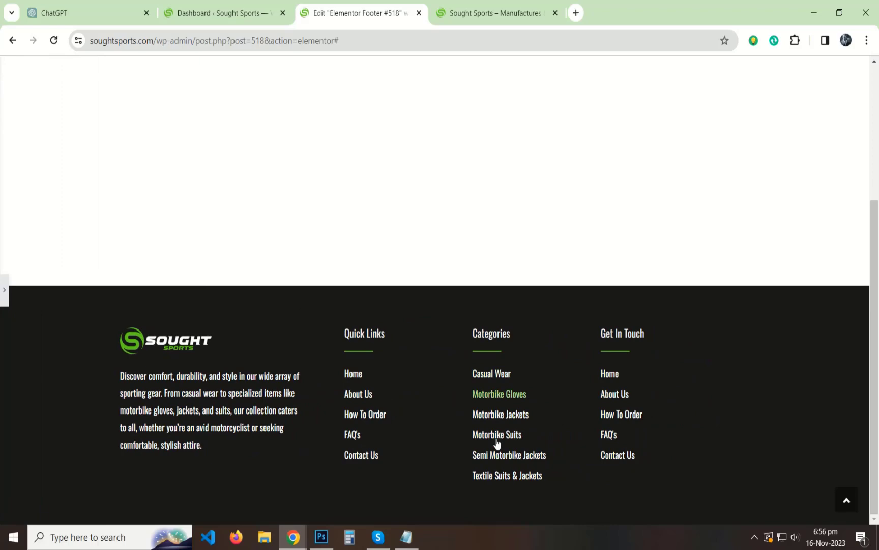
pyautogui.click(4, 290)
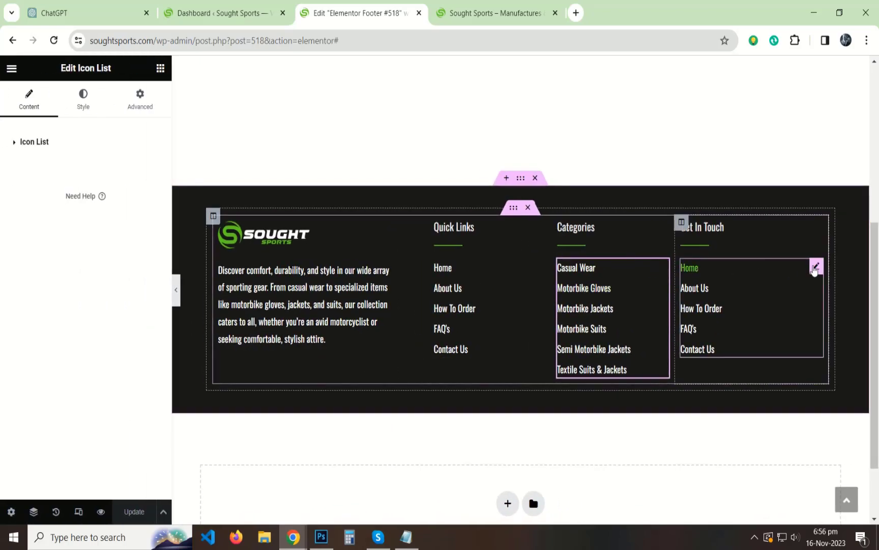
pyautogui.click(816, 267)
# Delete the Contact Us, FAQ's, How To Order and About Us items from Get In Touch.
pyautogui.click(148, 349)
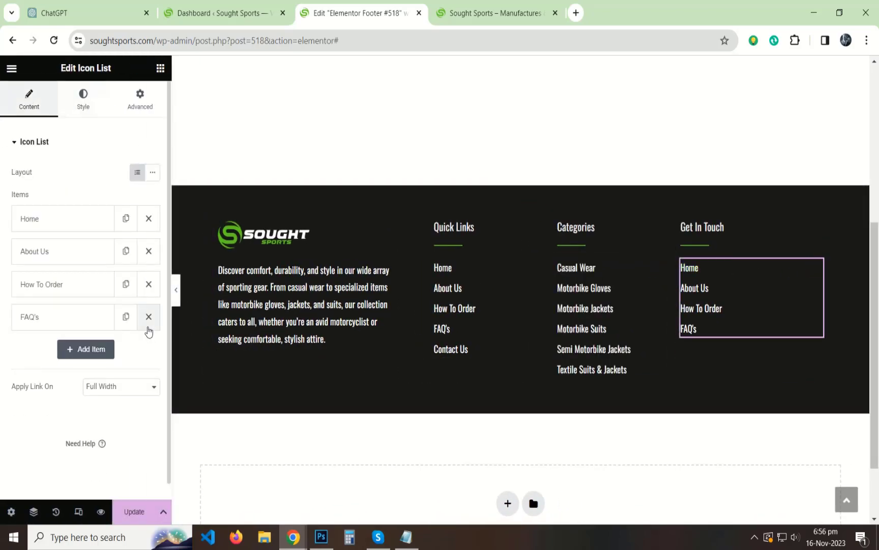
pyautogui.click(149, 316)
pyautogui.click(148, 284)
pyautogui.click(149, 250)
# Turn the remaining Home item into 'Address Here' with a map-marker icon.
pyautogui.click(145, 224)
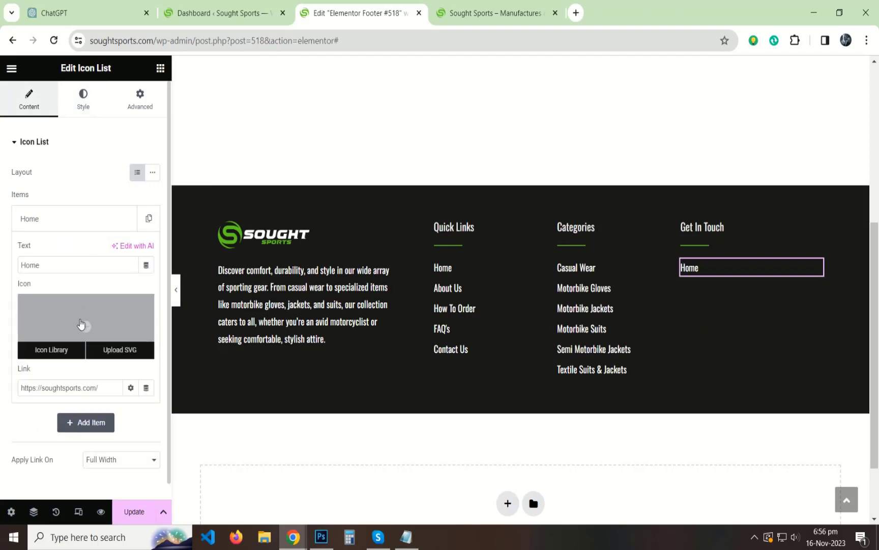
pyautogui.click(80, 323)
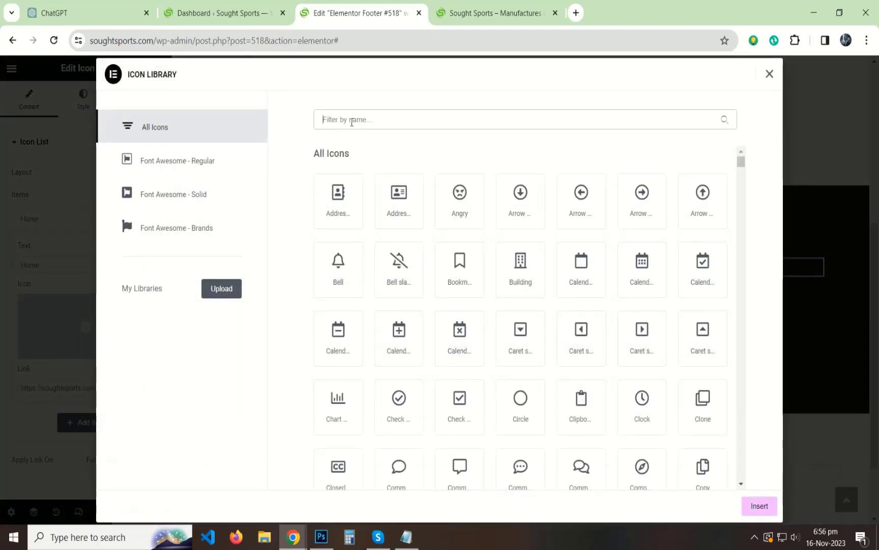
pyautogui.click(351, 120)
pyautogui.write('map')
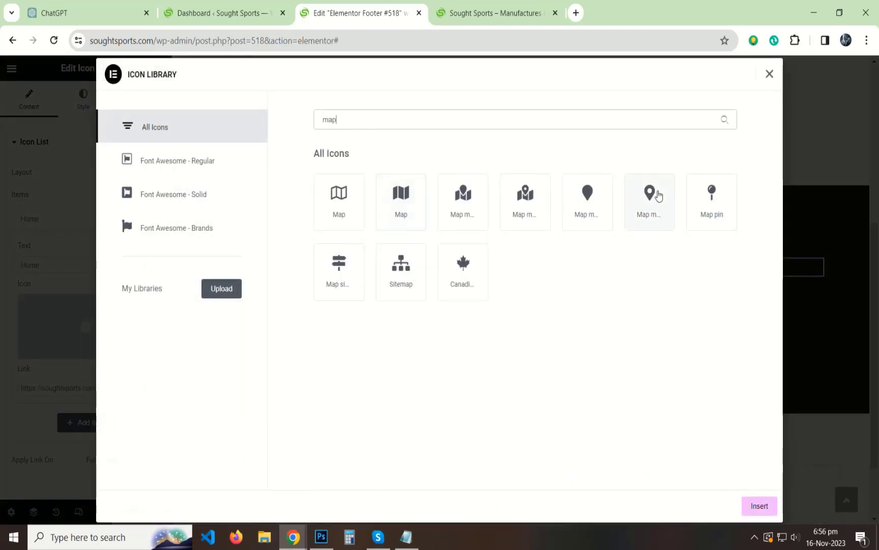
pyautogui.click(655, 193)
pyautogui.click(761, 509)
pyautogui.doubleClick(64, 266)
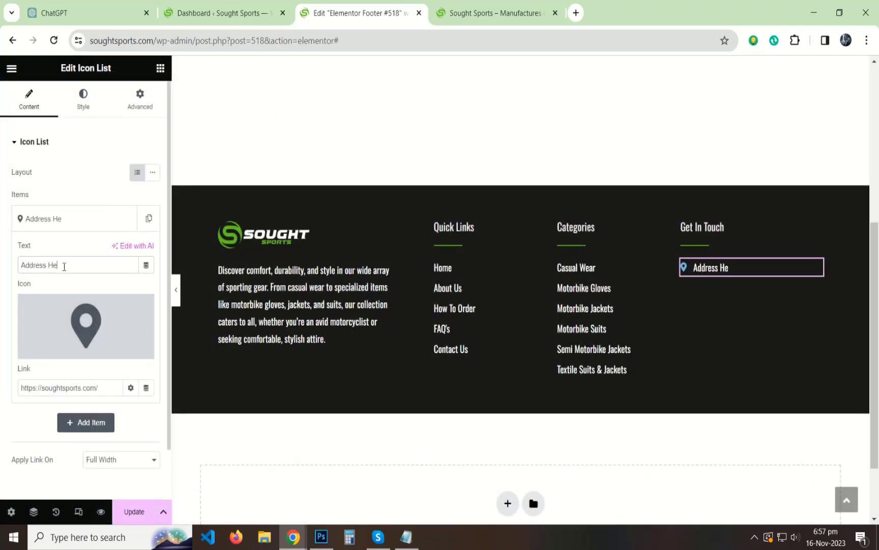
pyautogui.click(52, 219)
# Duplicate the Address Here item twice and change the second copy's text to the company e-mail.
pyautogui.click(149, 218)
pyautogui.click(126, 251)
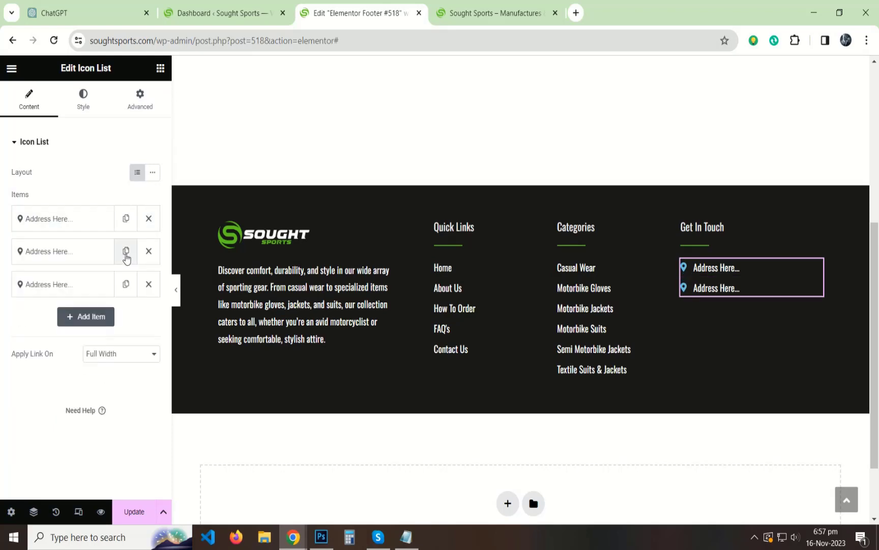
pyautogui.click(87, 260)
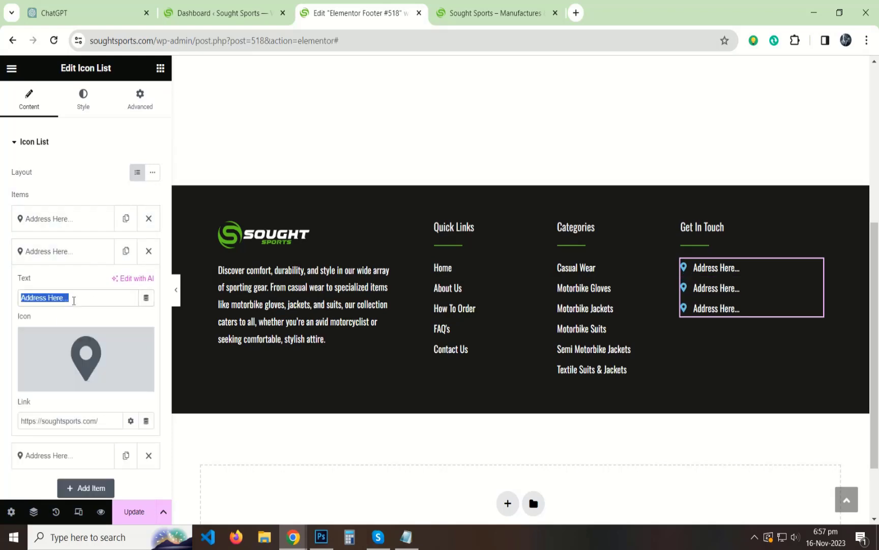
pyautogui.click(171, 41)
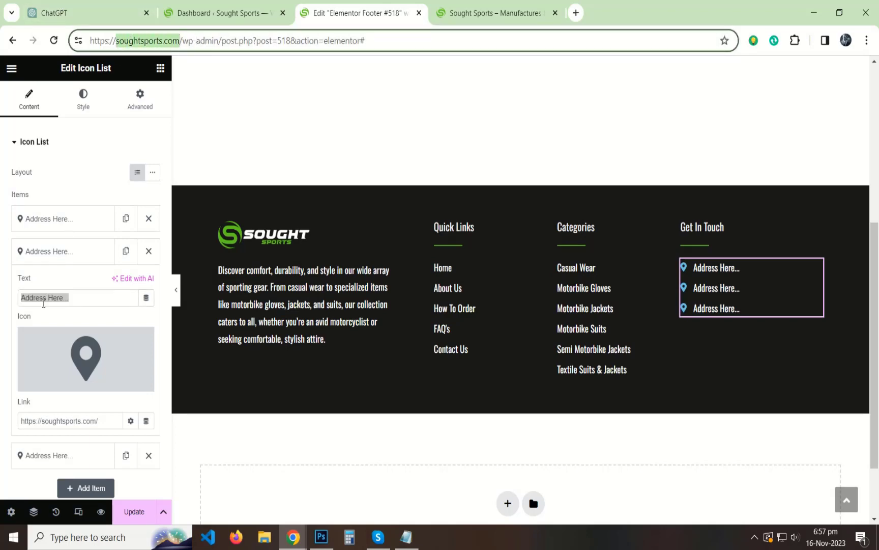
pyautogui.doubleClick(43, 304)
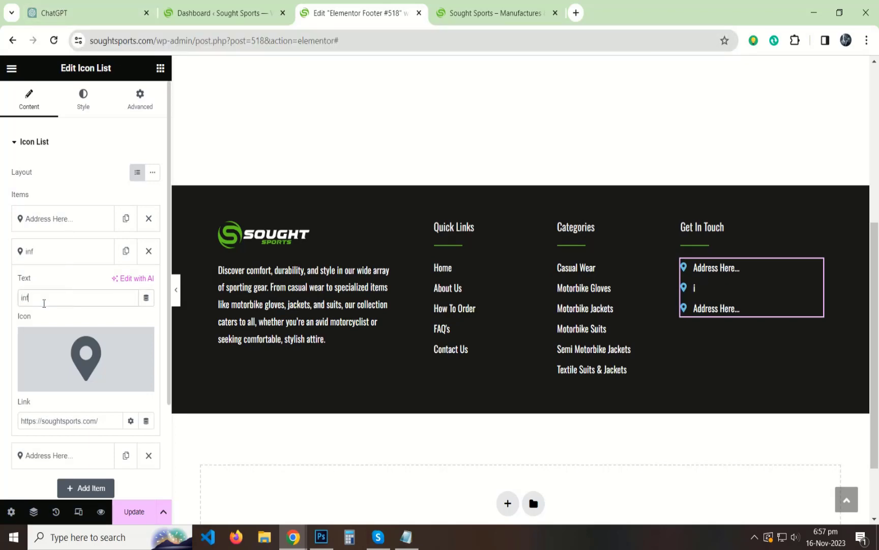
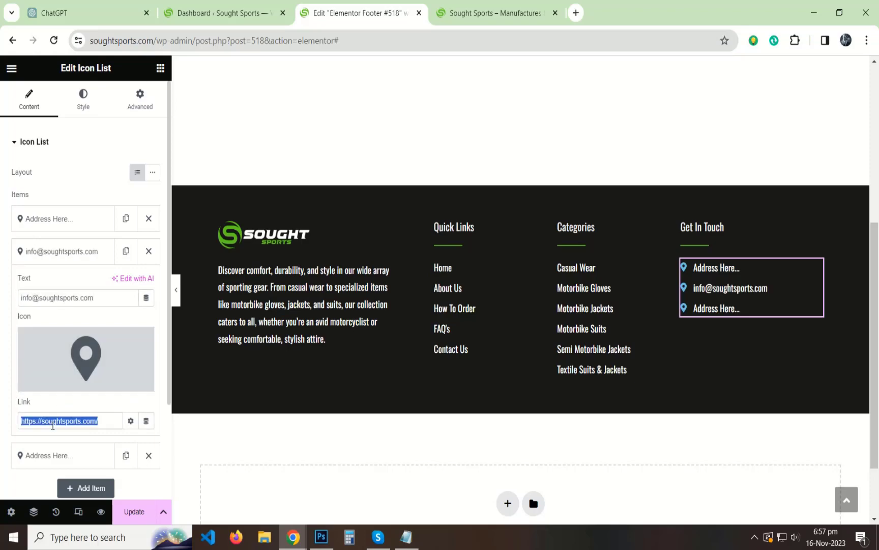
pyautogui.write('mailto')
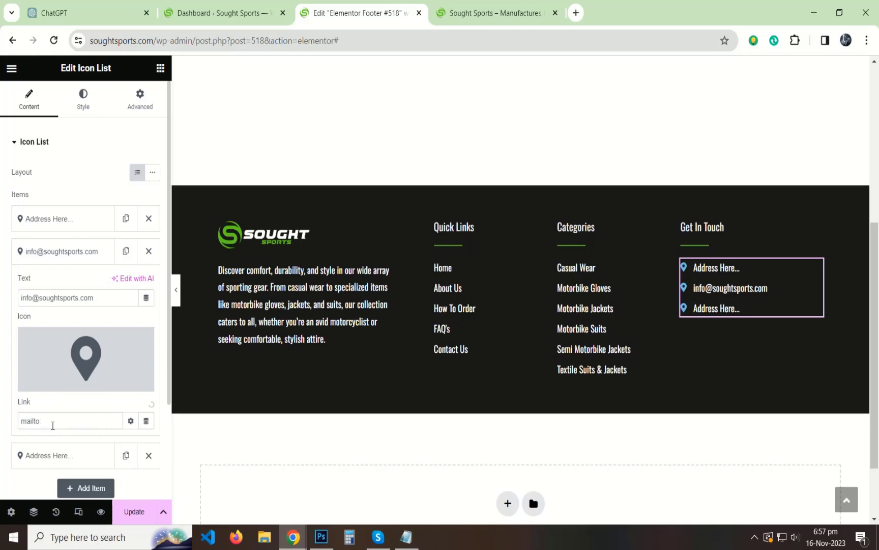
# Give the e-mail item an envelope icon from the Icon Library.
pyautogui.click(82, 363)
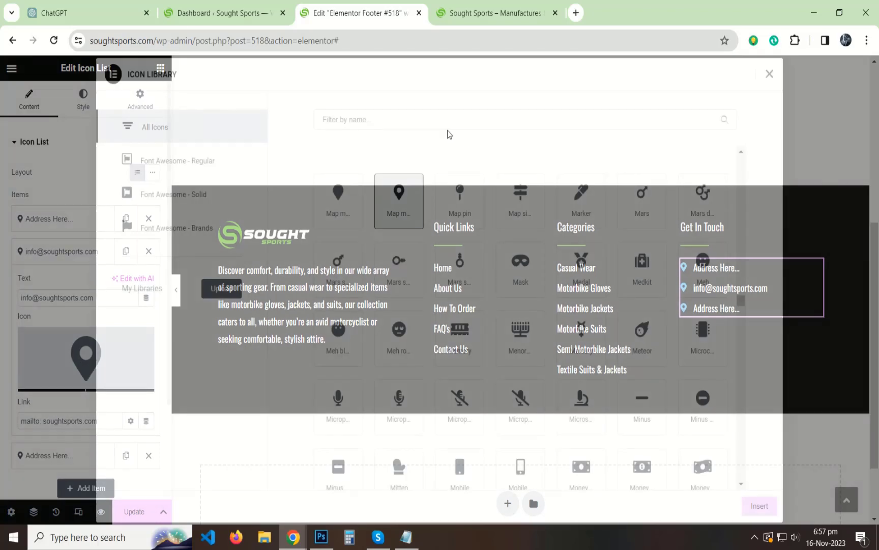
pyautogui.write('enve')
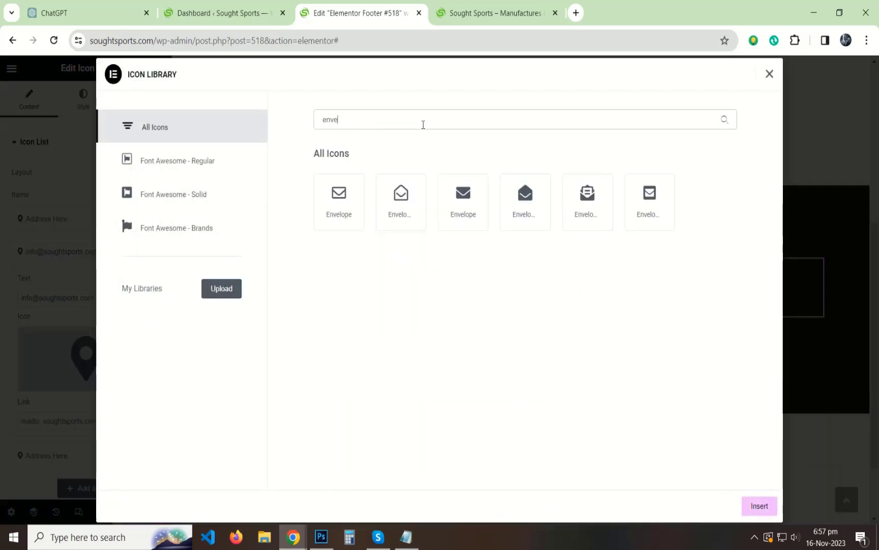
pyautogui.click(480, 195)
pyautogui.click(759, 505)
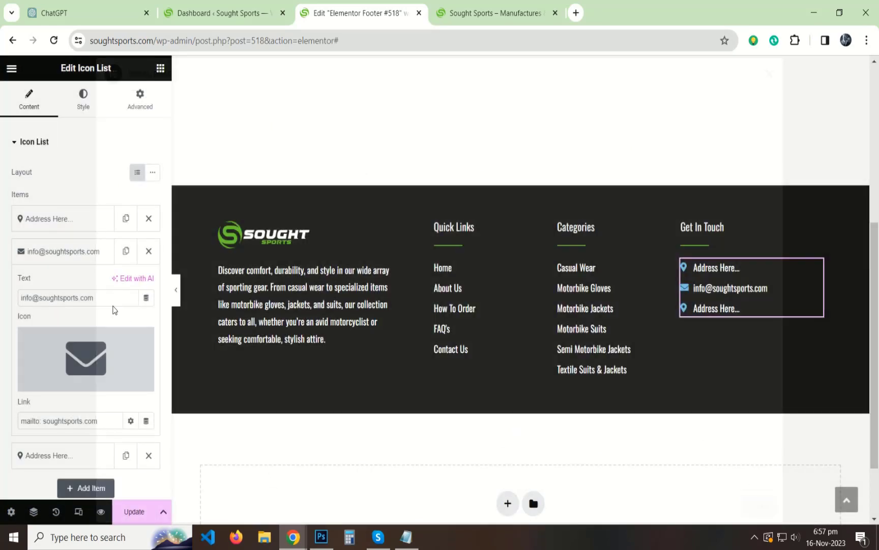
# Select the first Address Here item's link URL, then collapse the item.
pyautogui.click(71, 220)
pyautogui.moveTo(83, 337)
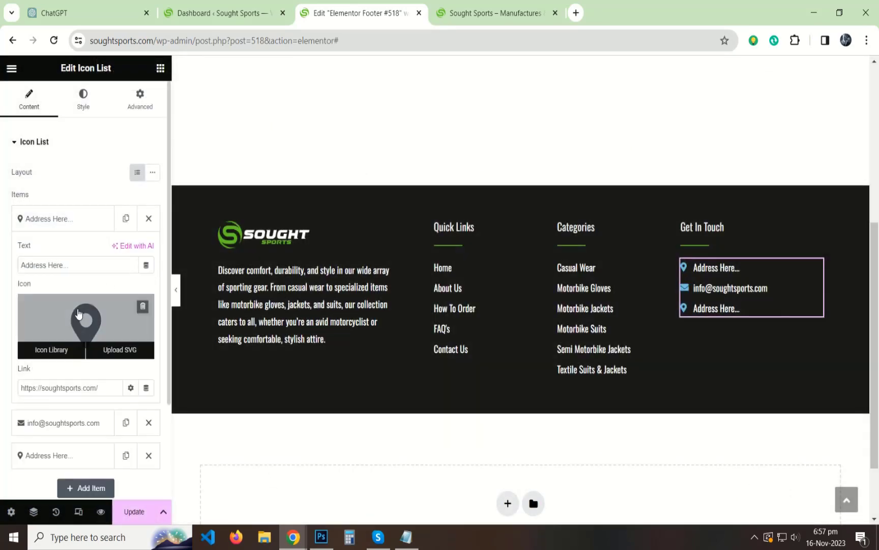
pyautogui.moveTo(98, 388); pyautogui.dragTo(6, 392)
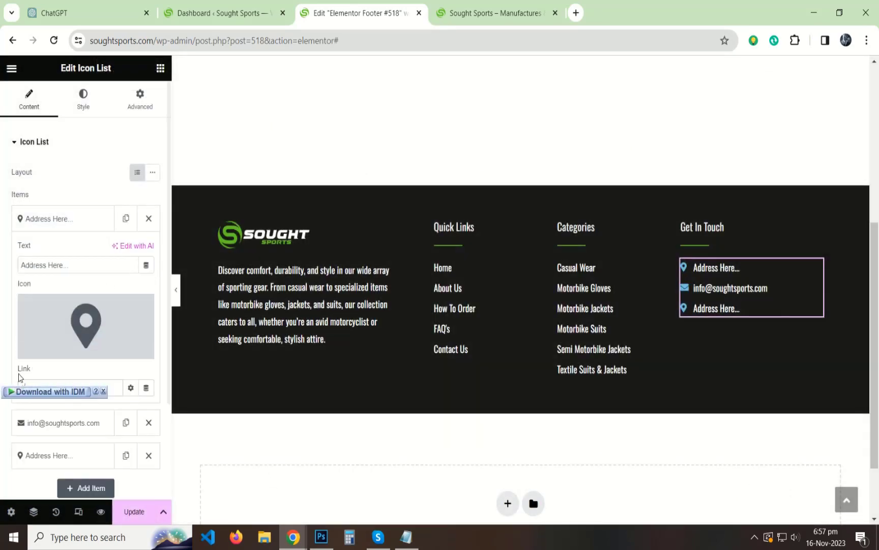
pyautogui.click(103, 391)
pyautogui.click(51, 227)
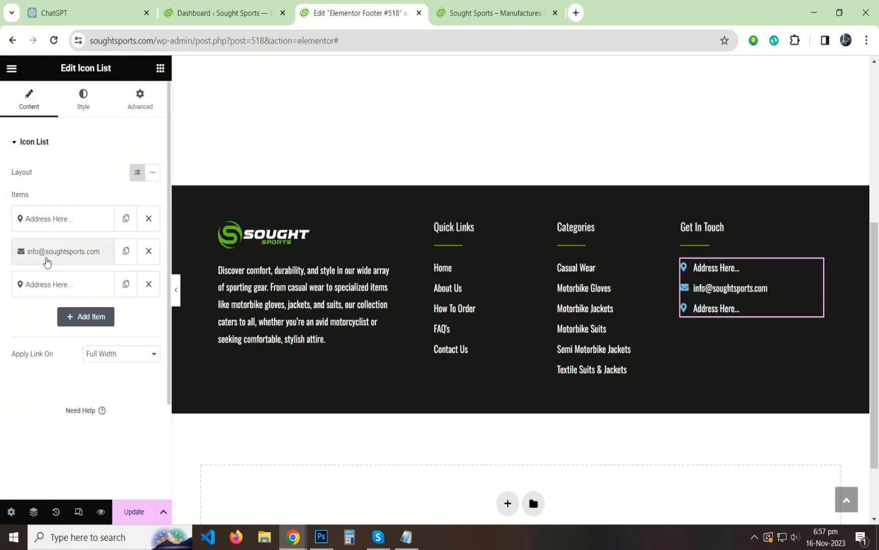
# Make the third item 'Phone Here' with the Phone icon and a # link.
pyautogui.click(46, 284)
pyautogui.write('Phone Here...')
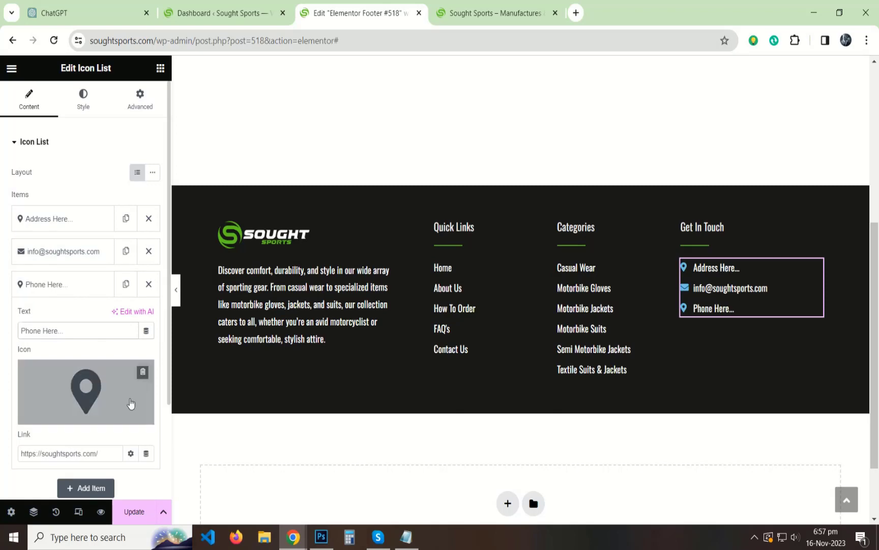
pyautogui.click(86, 414)
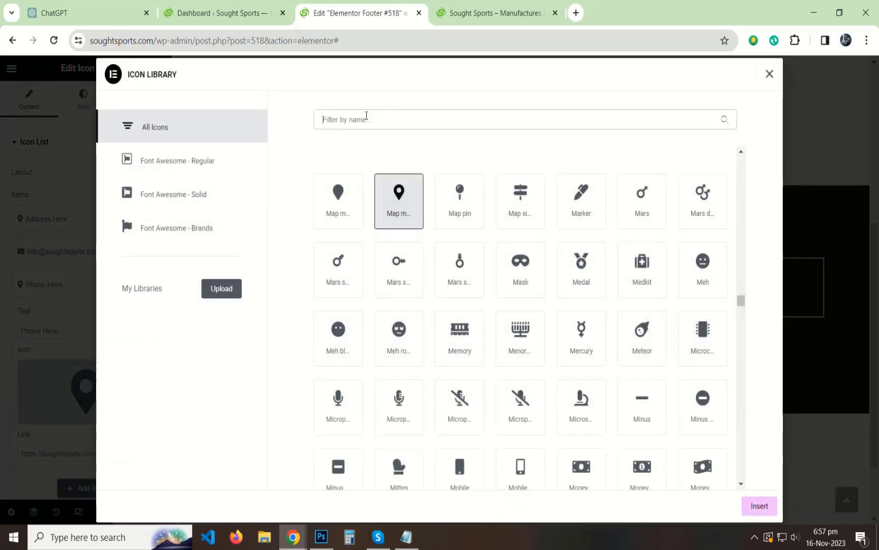
pyautogui.write('phone')
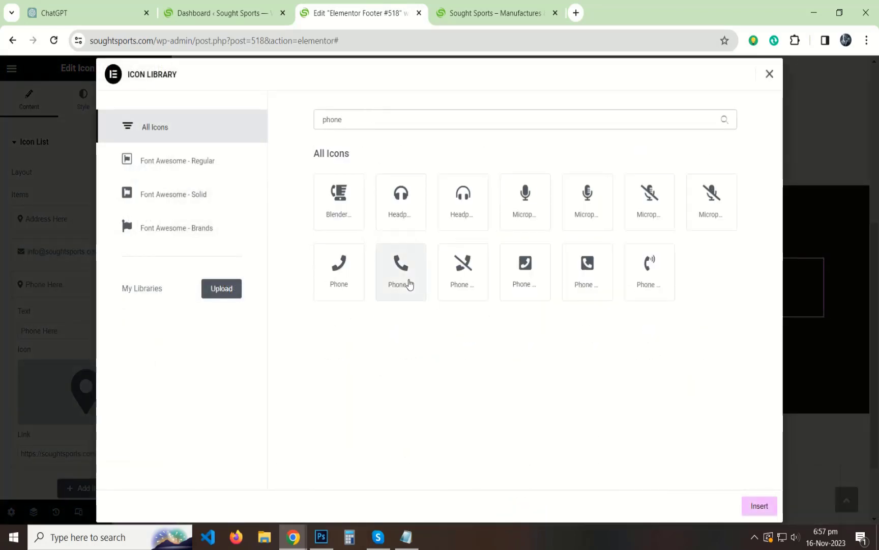
pyautogui.click(402, 269)
pyautogui.click(759, 505)
pyautogui.tripleClick(60, 452)
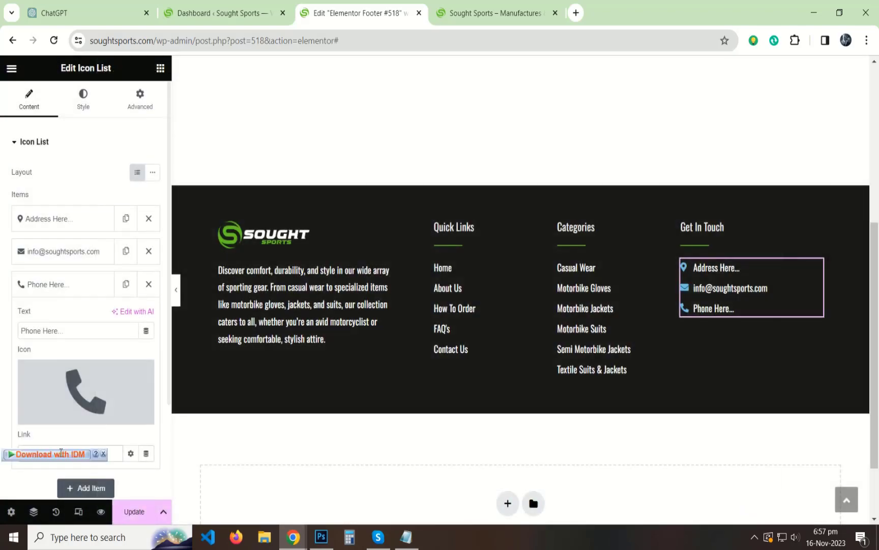
pyautogui.write('#')
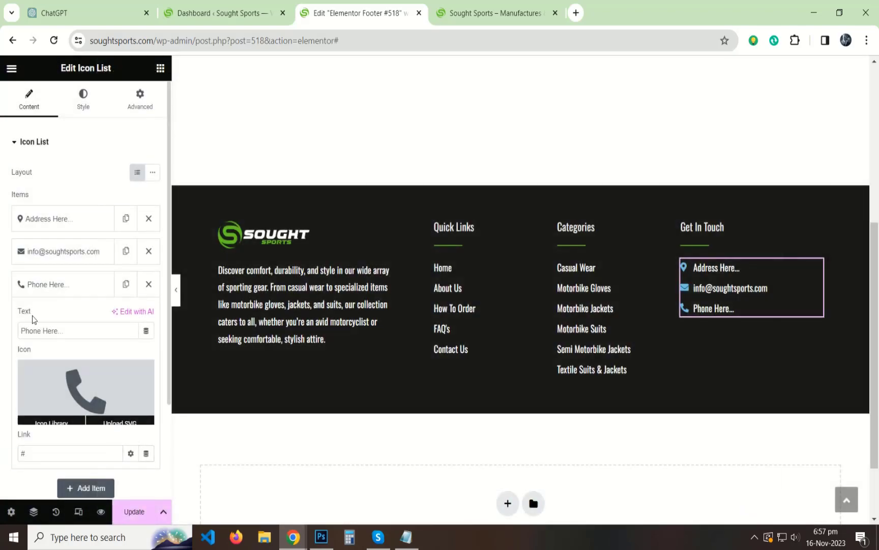
pyautogui.click(65, 284)
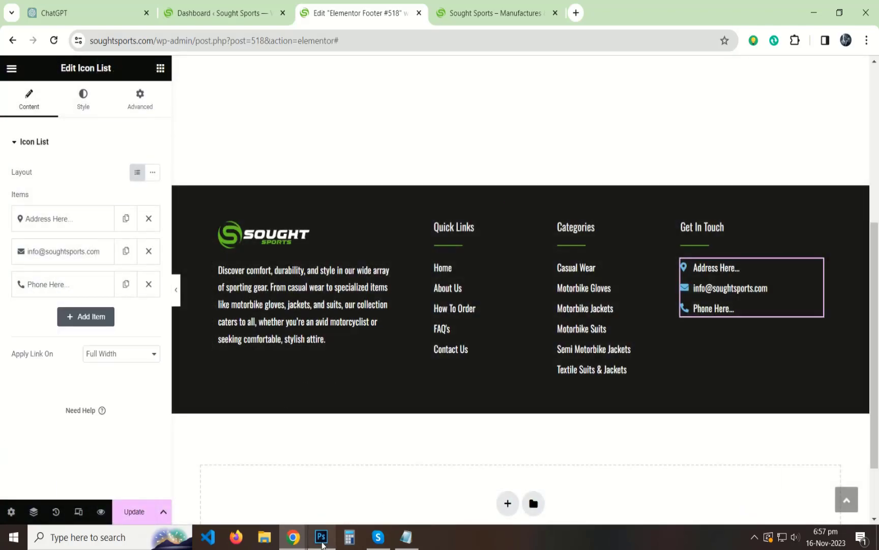
pyautogui.click(321, 537)
# Copy the logo green hex code from Photoshop and set the list's Space Between to 15.
pyautogui.click(8, 193)
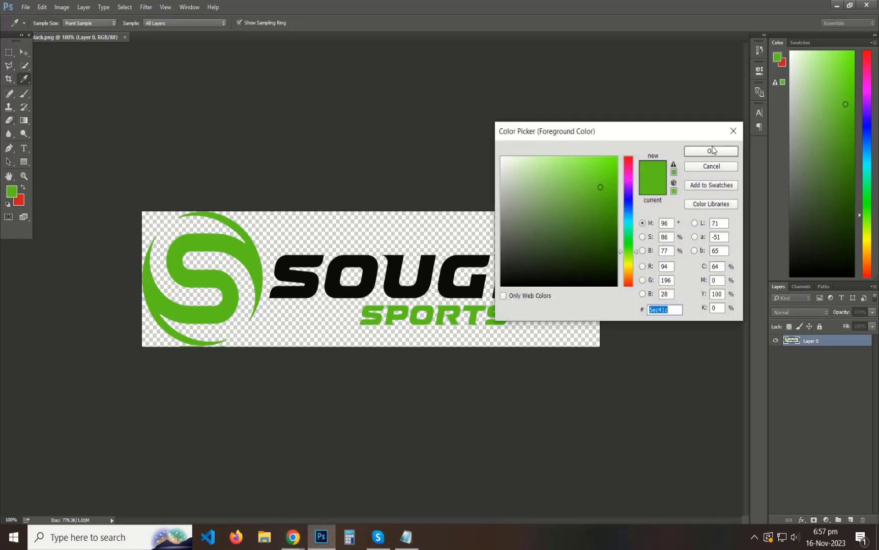
pyautogui.click(712, 151)
pyautogui.hotkey('alt', 'Tab')
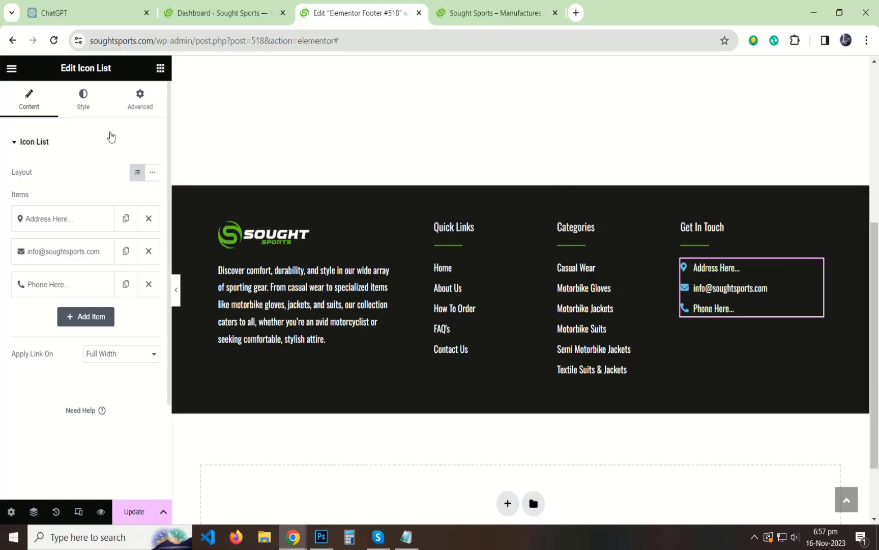
pyautogui.click(82, 97)
pyautogui.write('15')
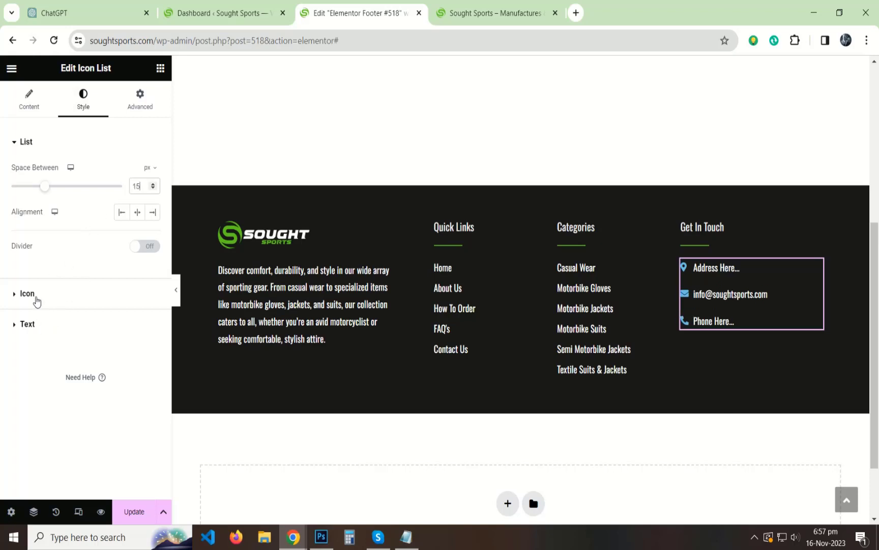
# Set the icons' normal colour to logo green and their hover colour to white #FFFFFF.
pyautogui.click(36, 294)
pyautogui.click(152, 230)
pyautogui.click(134, 203)
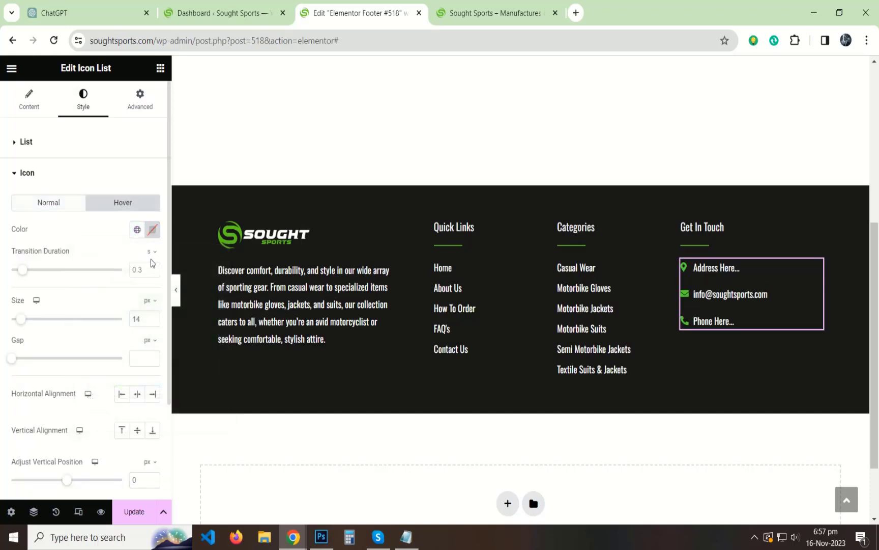
pyautogui.click(152, 230)
pyautogui.moveTo(116, 279); pyautogui.dragTo(39, 273)
pyautogui.click(23, 247)
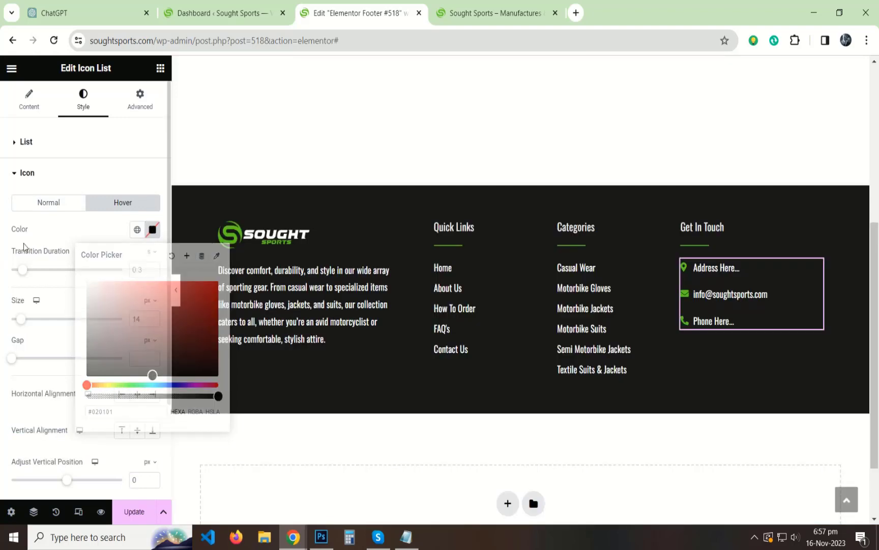
pyautogui.click(153, 230)
pyautogui.write('#F7F7F7')
pyautogui.click(2, 259)
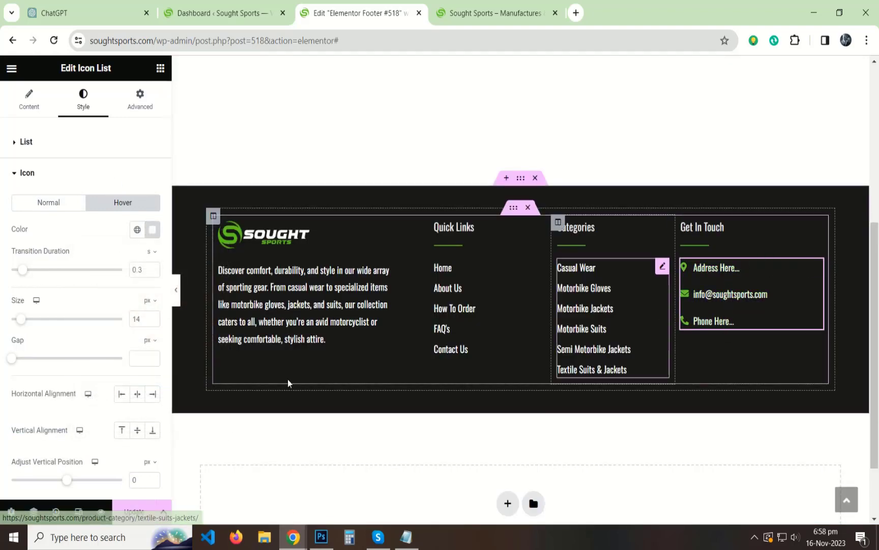
pyautogui.click(12, 172)
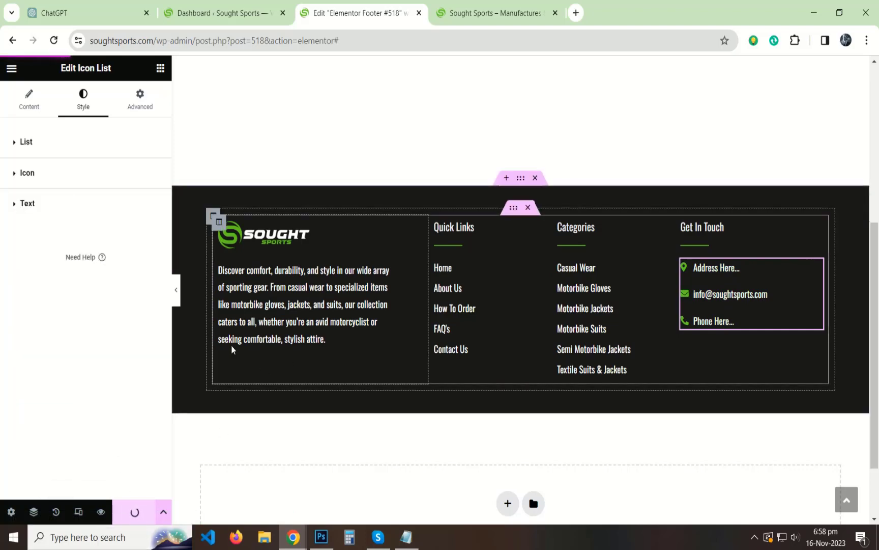
# Open the Header template in Elementor from the live site's admin bar, then return to the footer editor.
pyautogui.click(458, 13)
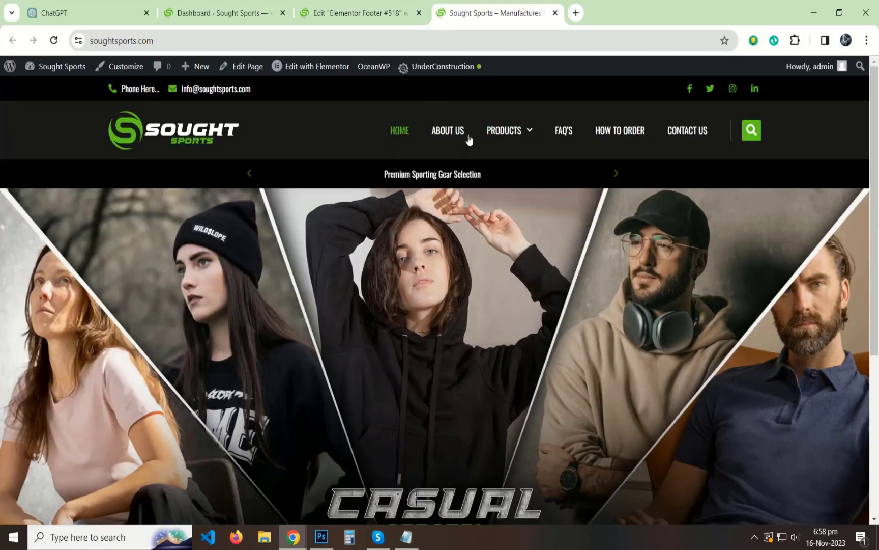
pyautogui.click(320, 66)
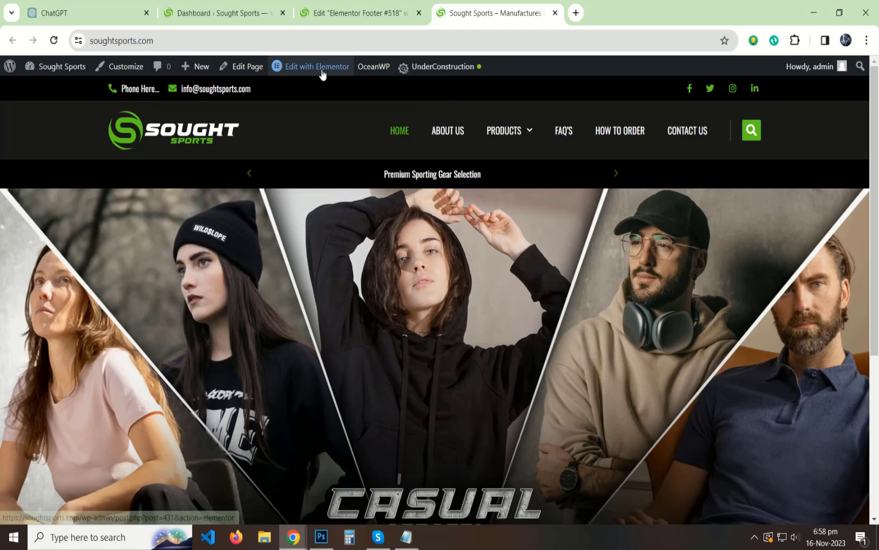
pyautogui.click(288, 93)
pyautogui.click(598, 4)
pyautogui.moveTo(598, 4); pyautogui.dragTo(334, 7)
pyautogui.click(496, 13)
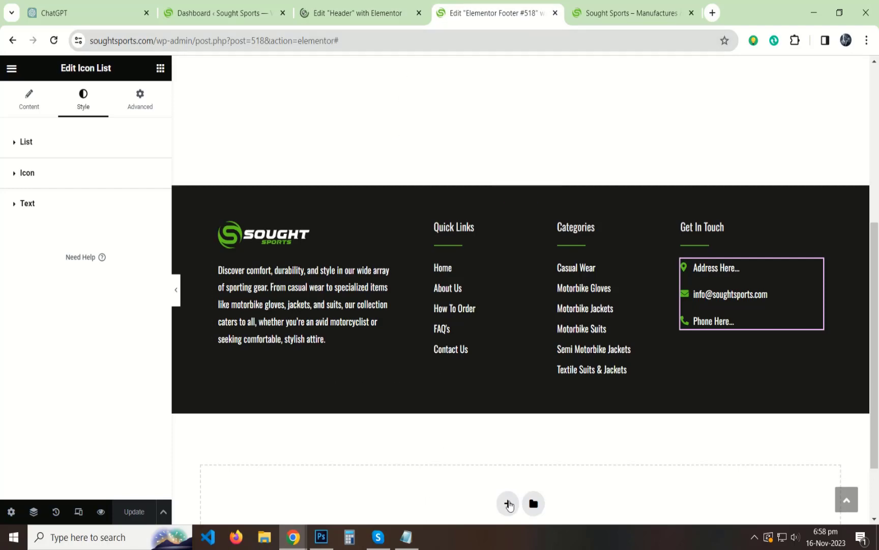
pyautogui.click(508, 504)
# Add a one-column section with a classic #131212 near-black background.
pyautogui.click(389, 384)
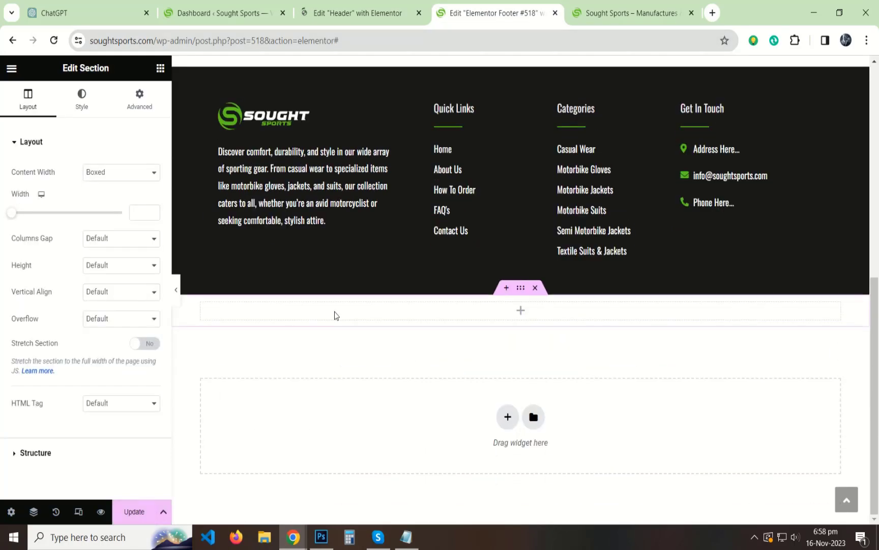
pyautogui.click(82, 99)
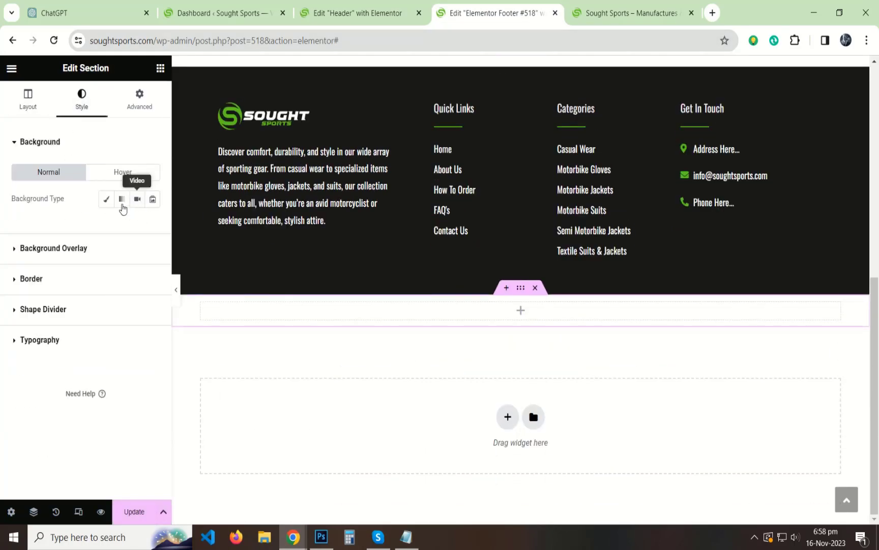
pyautogui.click(106, 198)
pyautogui.click(152, 225)
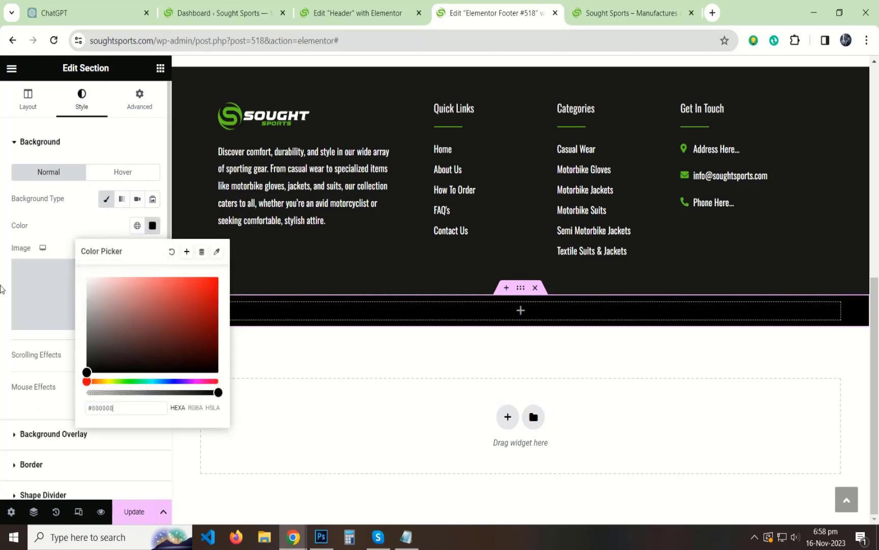
pyautogui.click(59, 238)
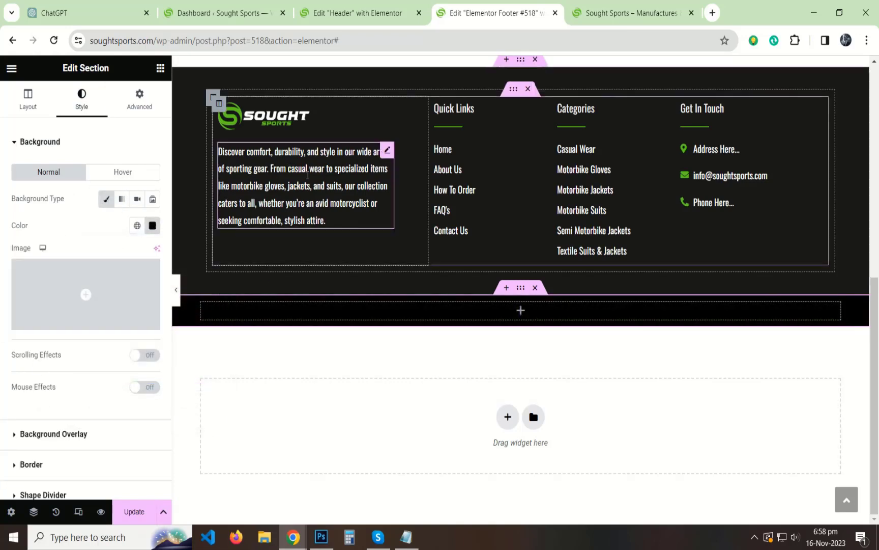
# Copy the footer description text widget into the dark section and centre-align it.
pyautogui.rightClick(290, 170)
pyautogui.click(321, 227)
pyautogui.rightClick(410, 313)
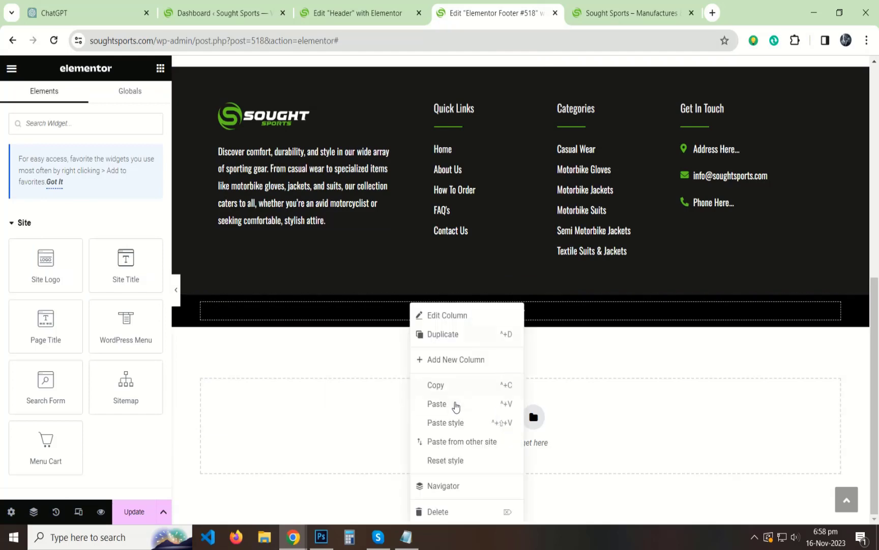
pyautogui.click(454, 405)
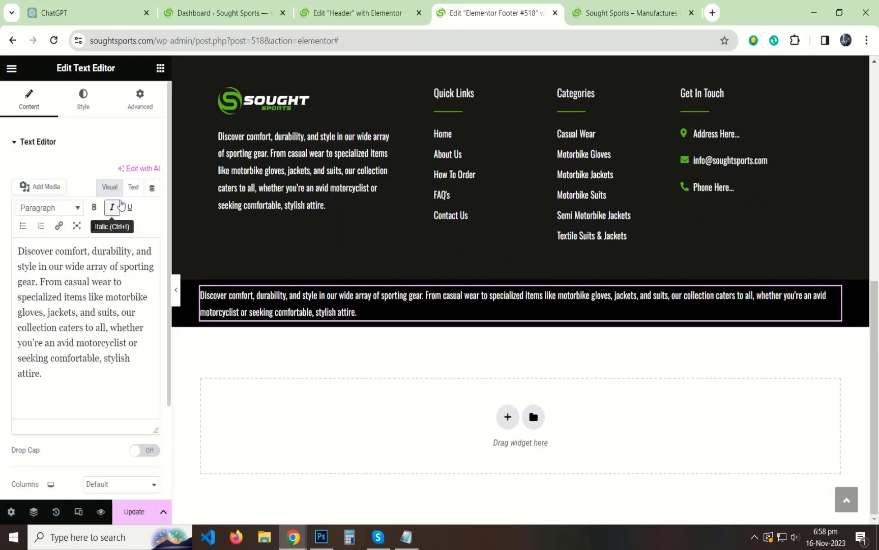
pyautogui.click(83, 102)
pyautogui.click(122, 172)
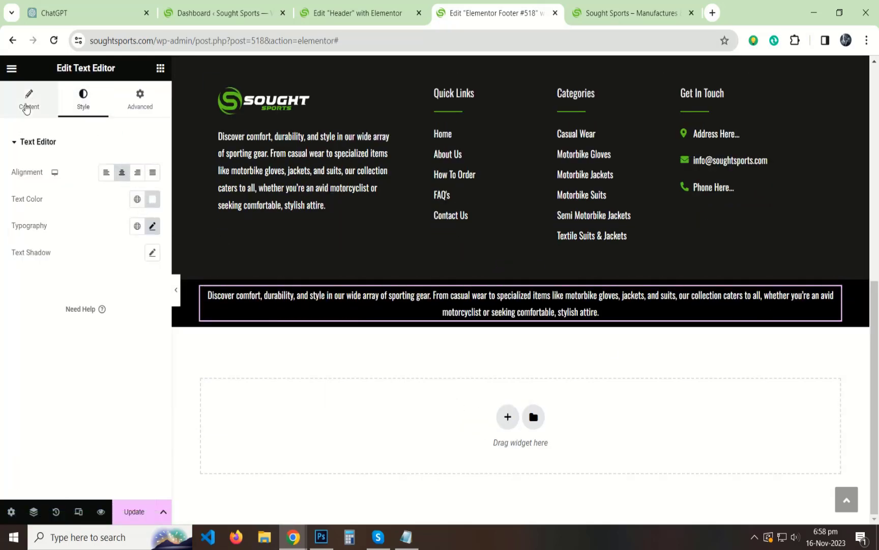
# Replace the pasted text with 'Copyright ©', inserting the © from the symbol picker.
pyautogui.click(29, 99)
pyautogui.hotkey('ctrl', 'a')
pyautogui.press('BackSpace')
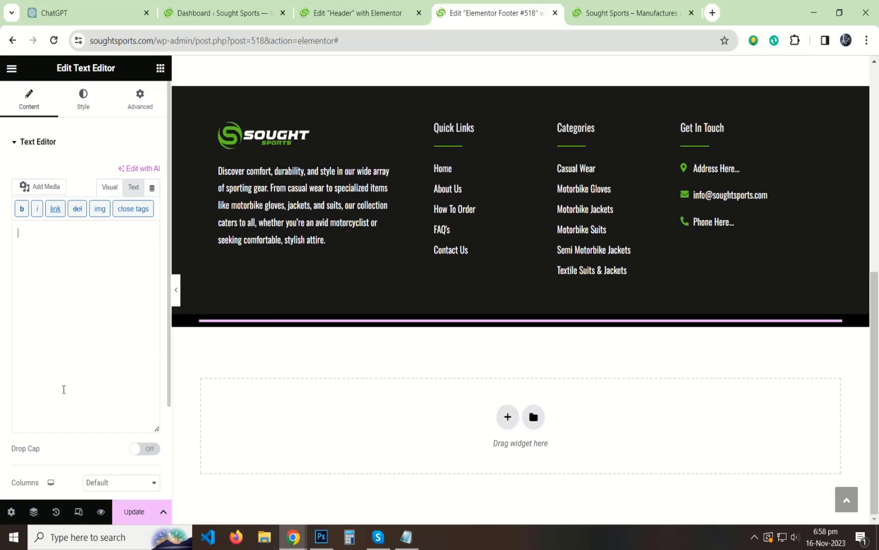
pyautogui.write('Cop[')
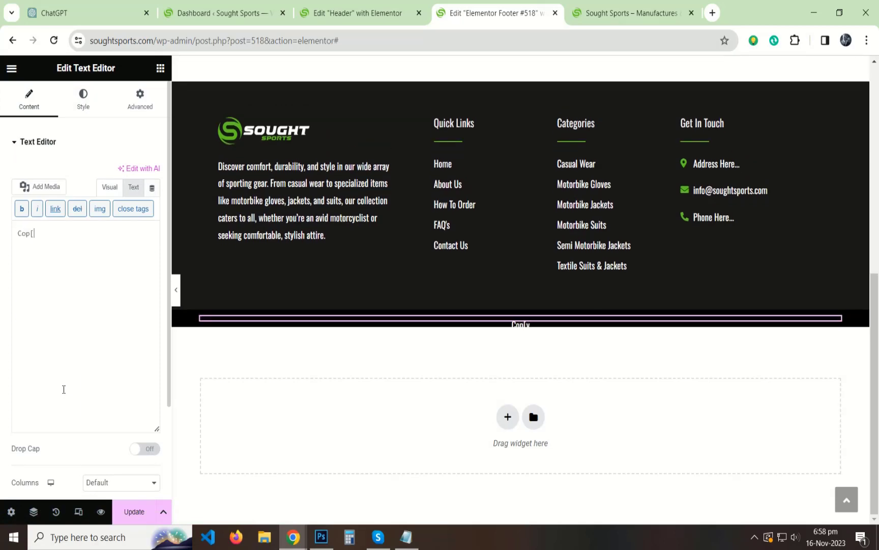
pyautogui.write('Cop')
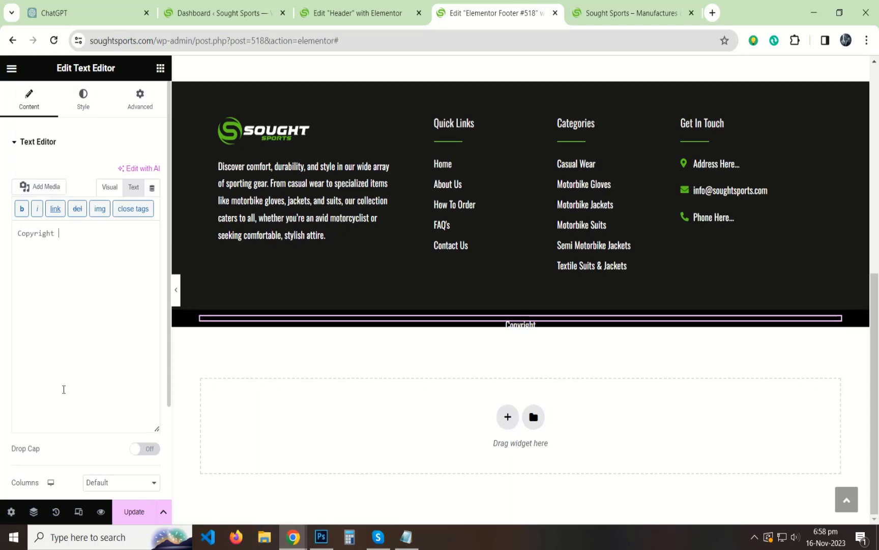
pyautogui.write('yright')
pyautogui.press('super+period')
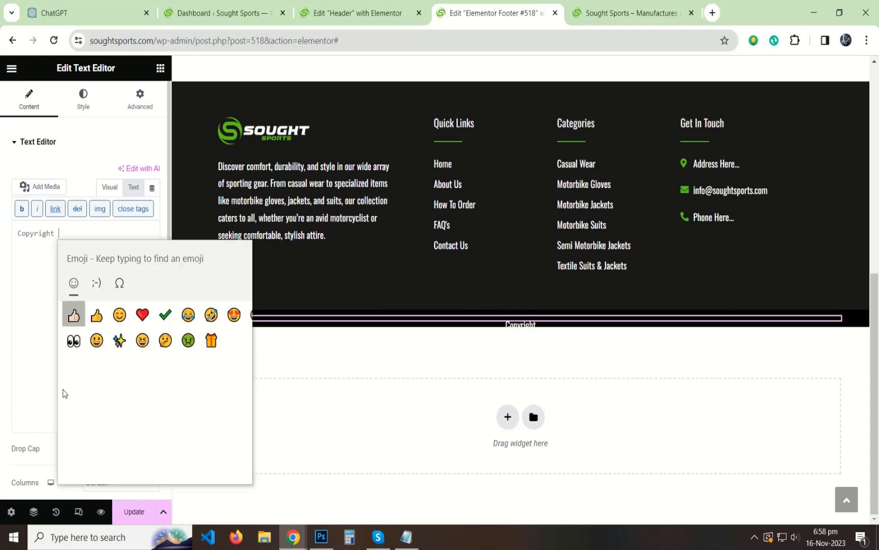
pyautogui.click(120, 283)
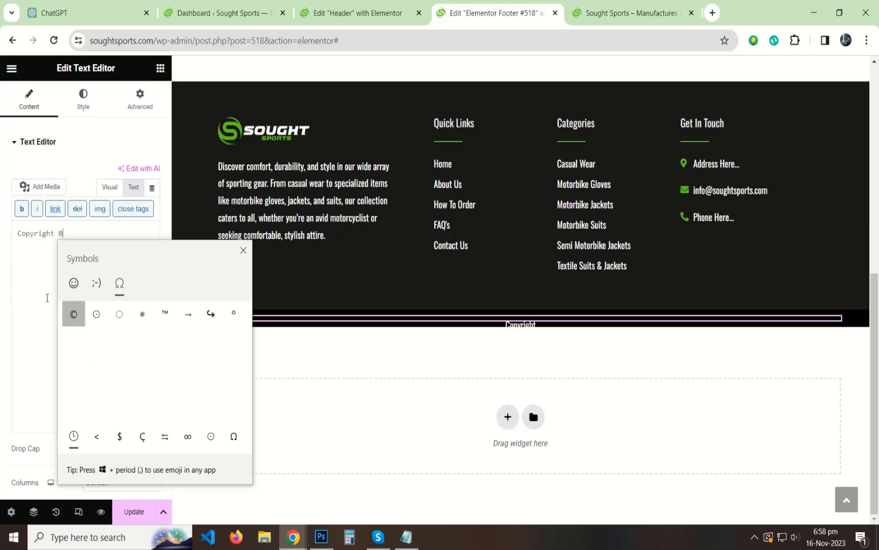
pyautogui.click(47, 298)
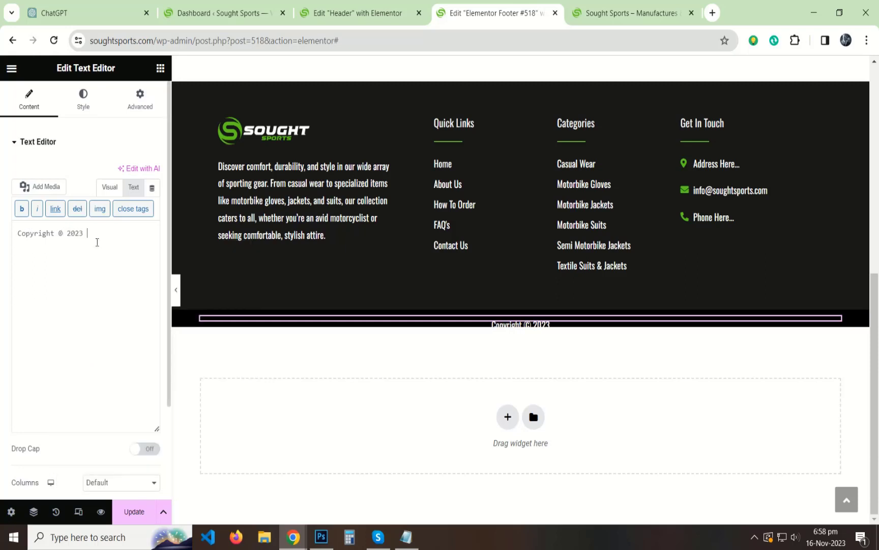
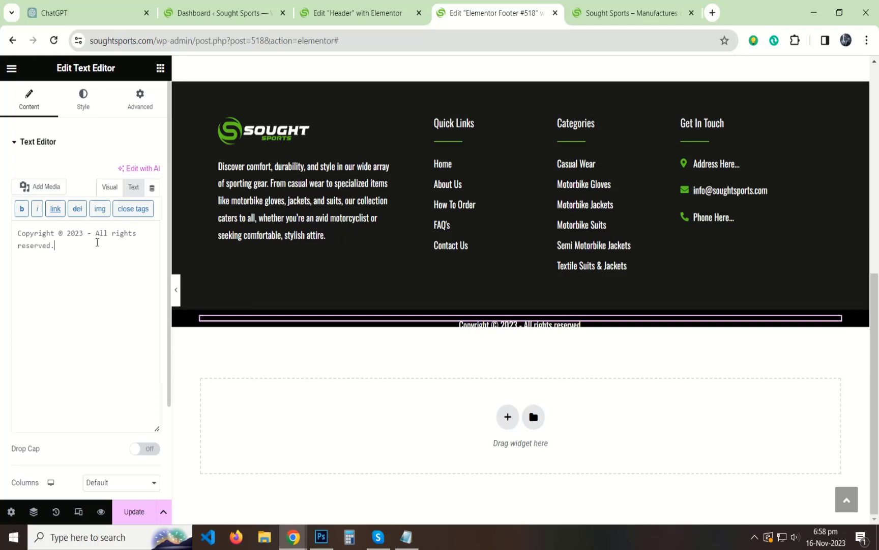
# Show the copyright widget as formatted Visual text reading 'Copyright © 2023 - All rights reserved' and preview it.
pyautogui.click(110, 187)
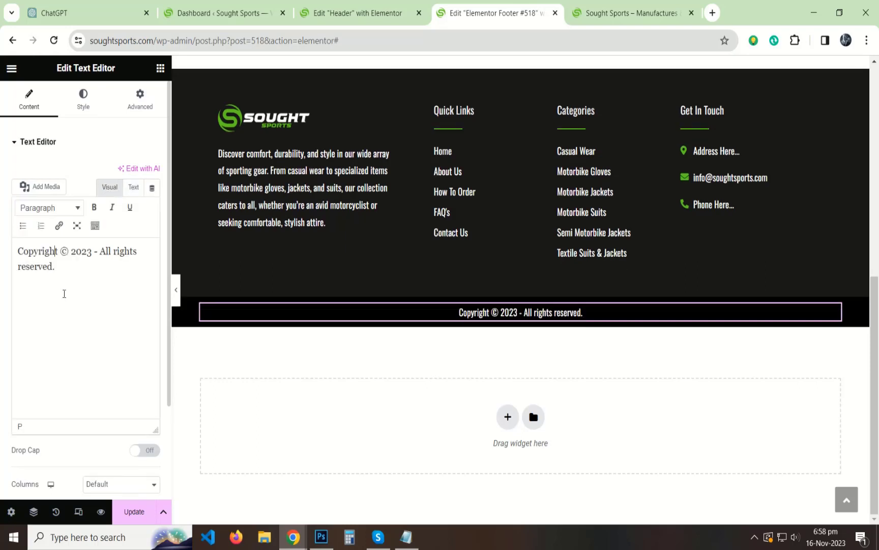
pyautogui.click(176, 289)
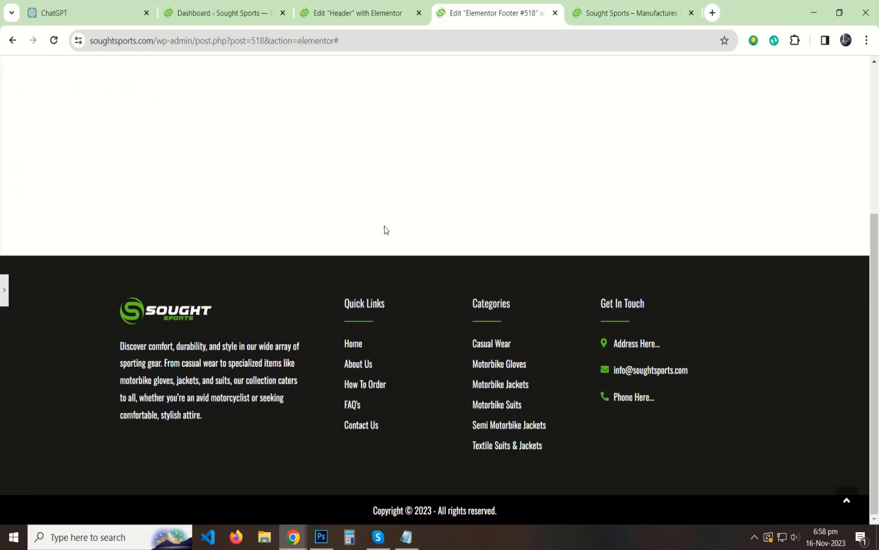
pyautogui.click(2, 293)
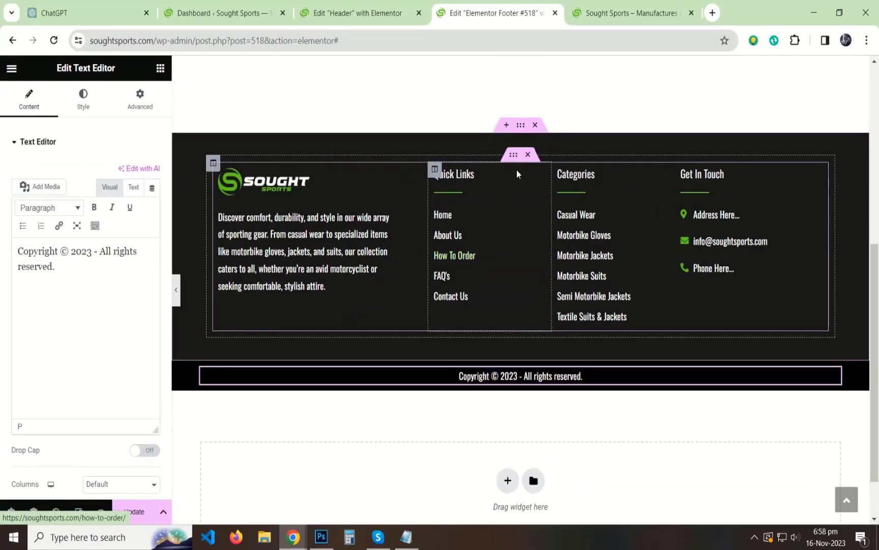
# Set the footer section's bottom padding to 2%.
pyautogui.click(142, 113)
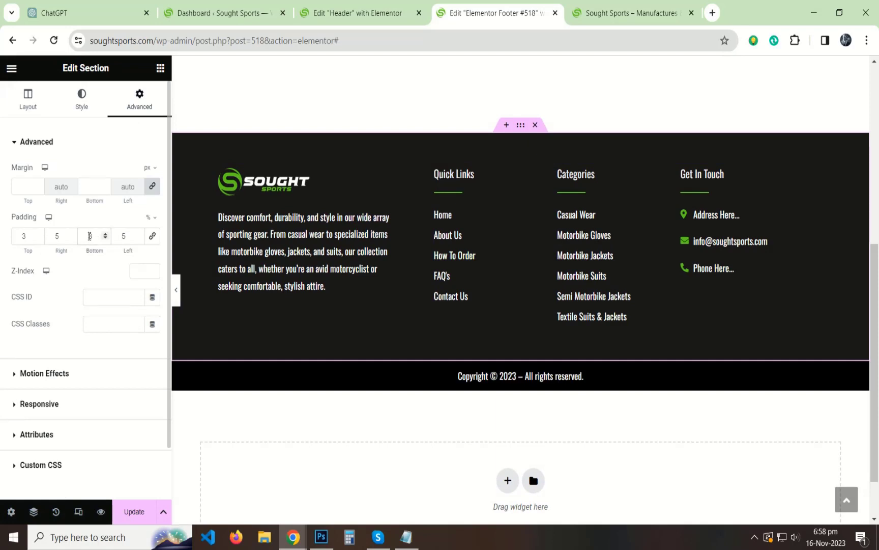
pyautogui.write('1')
pyautogui.press('Up')
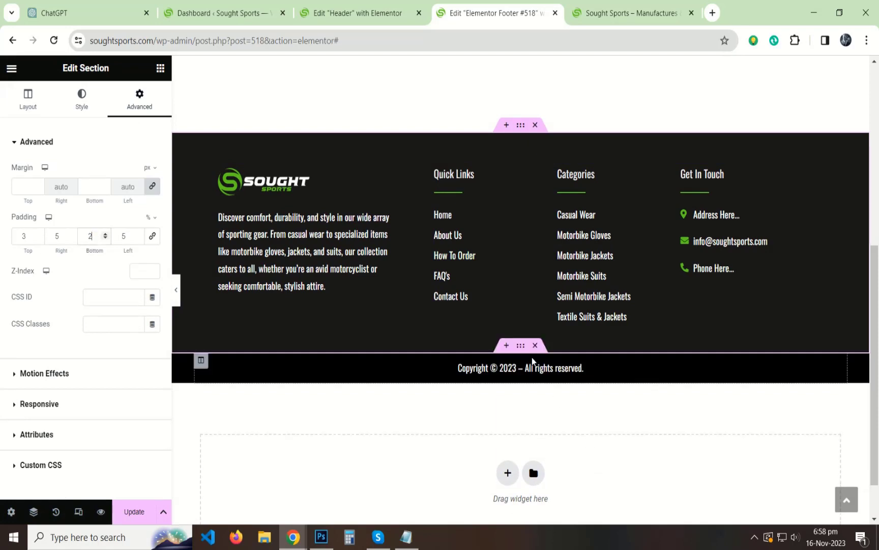
pyautogui.click(81, 100)
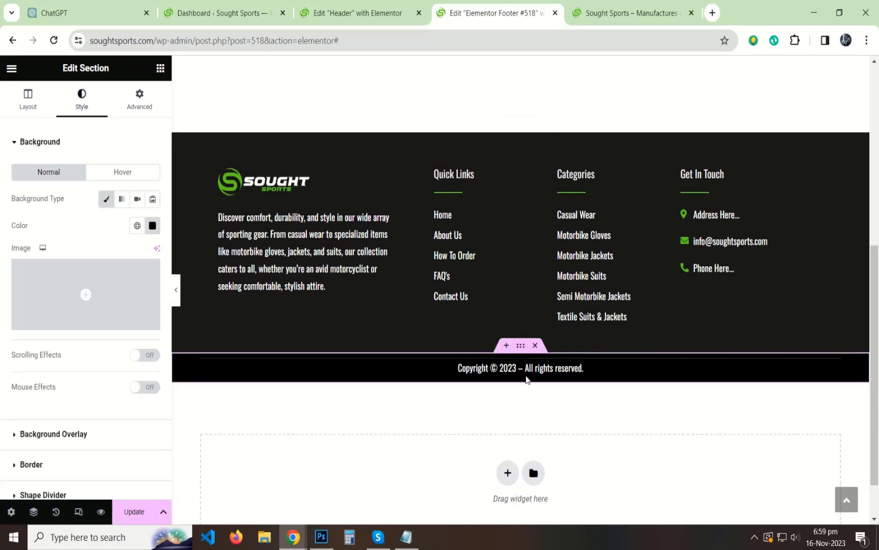
# Use the Navigator to select the copyright bar's column and text widget, then reselect the section.
pyautogui.rightClick(518, 346)
pyautogui.click(540, 482)
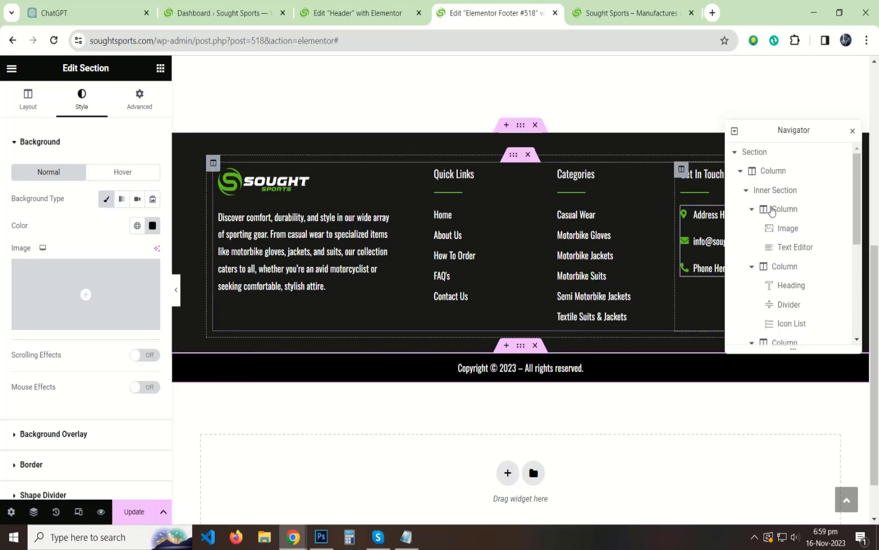
pyautogui.scroll(-1, 789, 236)
pyautogui.click(773, 315)
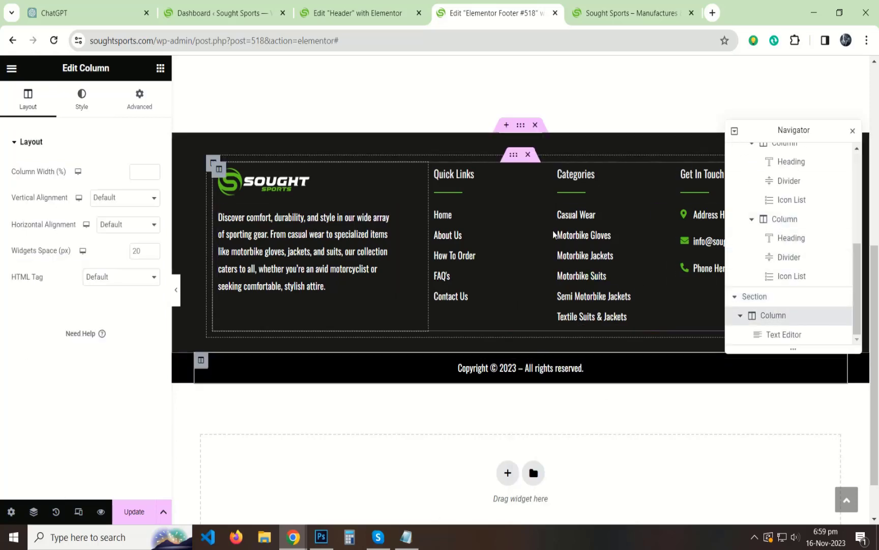
pyautogui.click(854, 131)
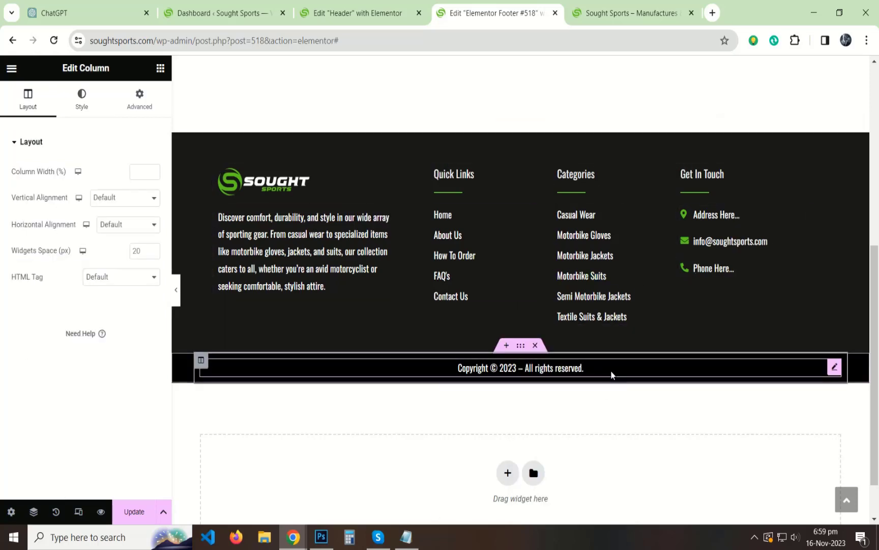
pyautogui.click(833, 368)
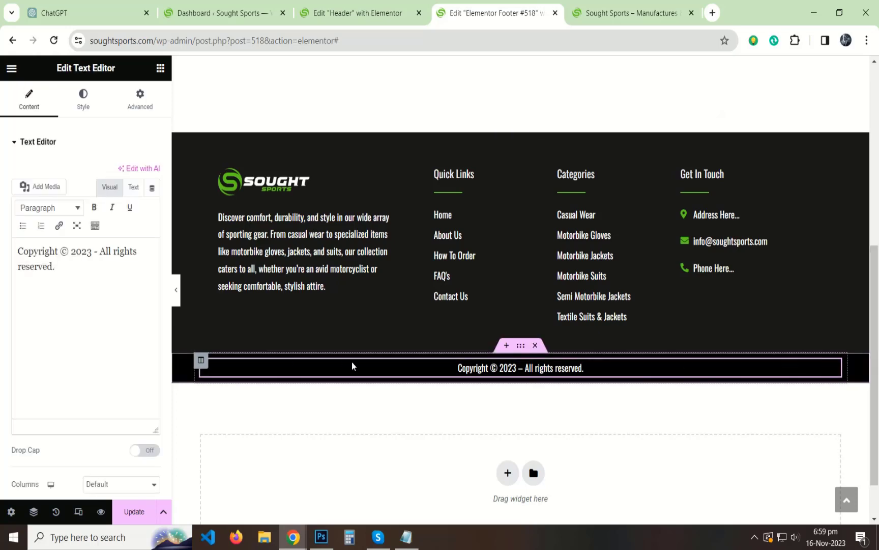
pyautogui.click(349, 497)
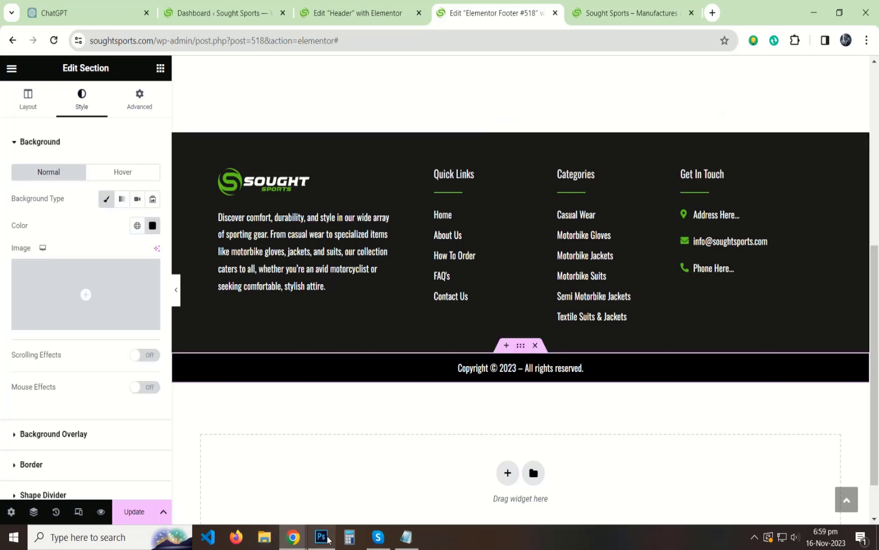
# Copy the logo green hex code 5ec41c from Photoshop's foreground Color Picker, then return to the browser.
pyautogui.click(321, 537)
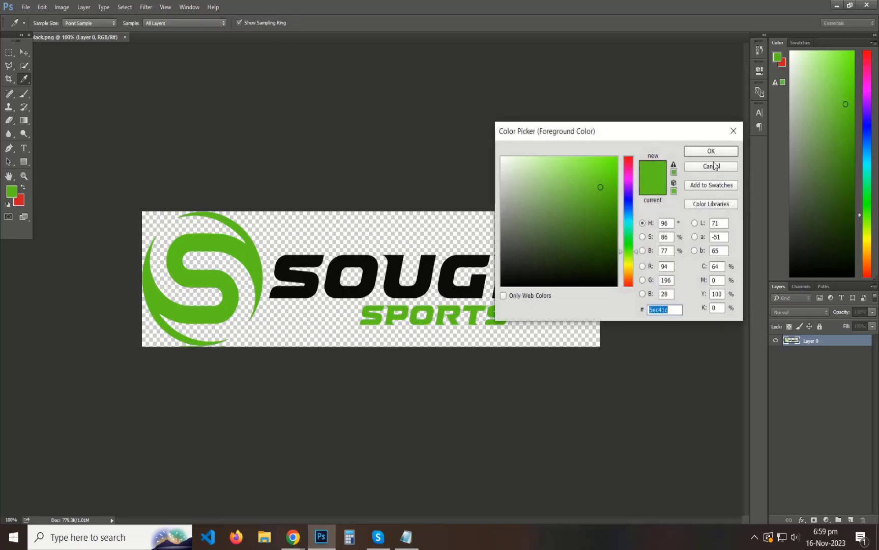
pyautogui.click(713, 152)
pyautogui.hotkey('alt', 'Tab')
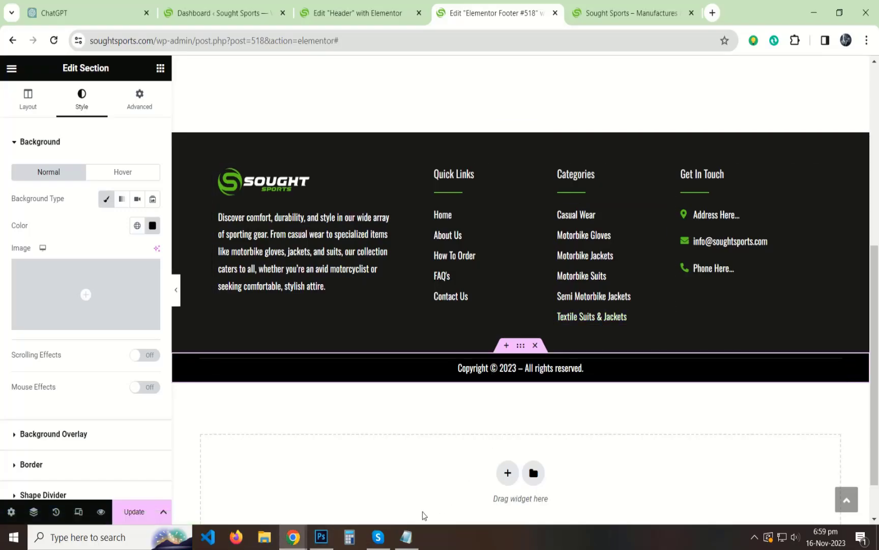
pyautogui.hotkey('alt', 'Tab')
pyautogui.click(11, 191)
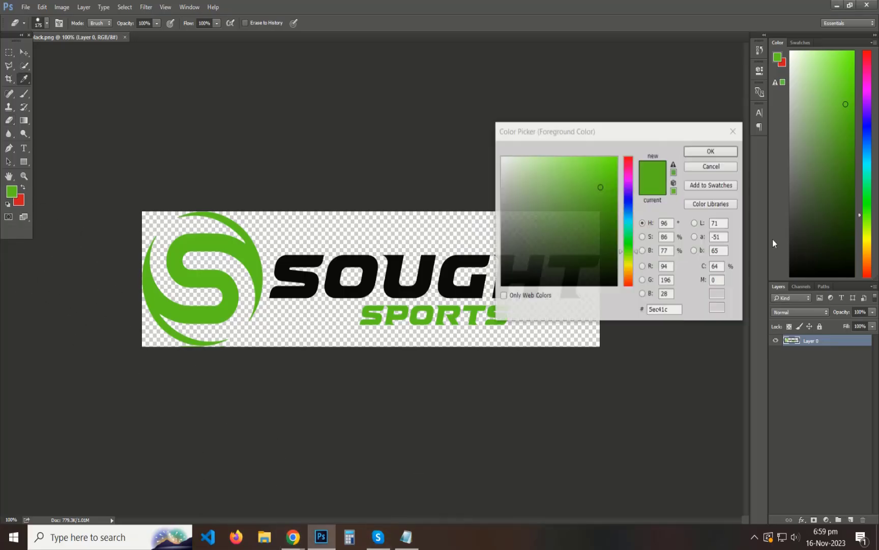
pyautogui.click(702, 150)
pyautogui.hotkey('alt', 'Tab')
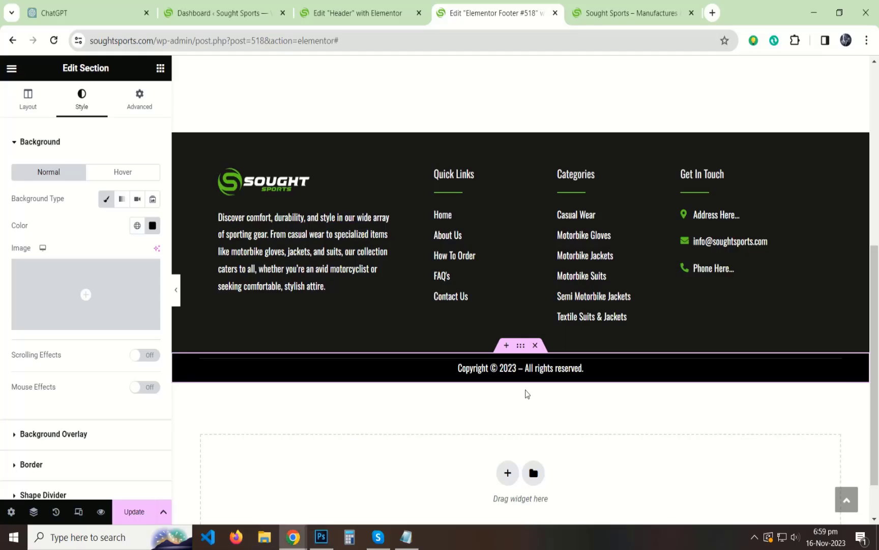
# Add a solid 1px top border in pasted logo green #5EC41C to the section and preview it.
pyautogui.scroll(-2, 85, 291)
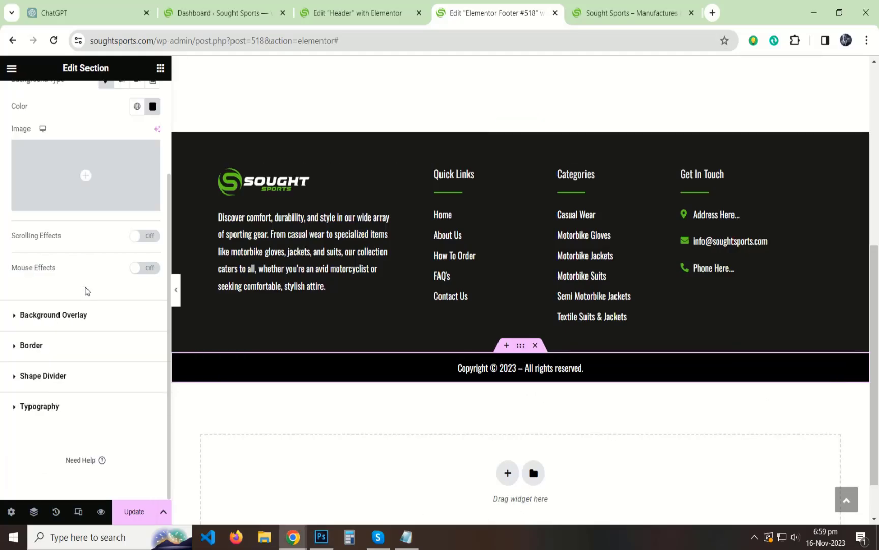
pyautogui.click(38, 351)
pyautogui.click(115, 249)
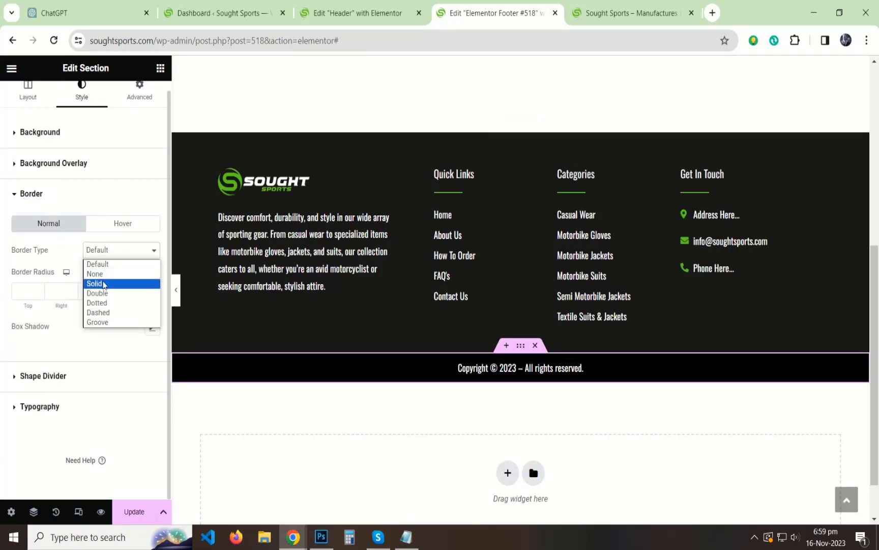
pyautogui.click(109, 281)
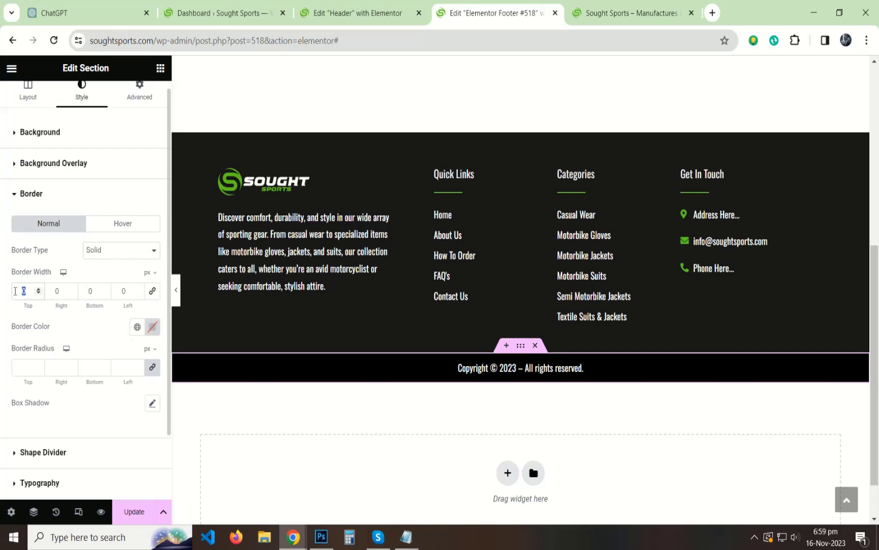
pyautogui.write('1')
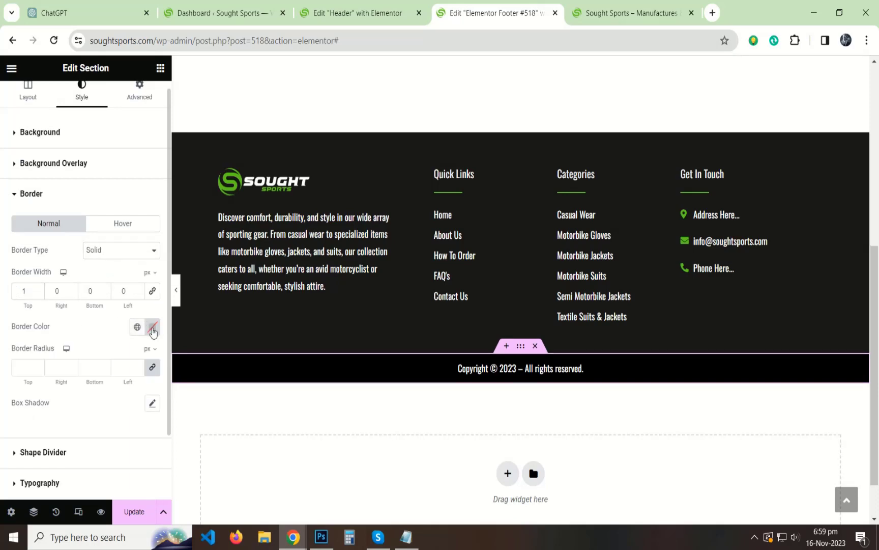
pyautogui.click(153, 331)
pyautogui.hotkey('ctrl', 'v')
pyautogui.click(120, 326)
pyautogui.click(176, 294)
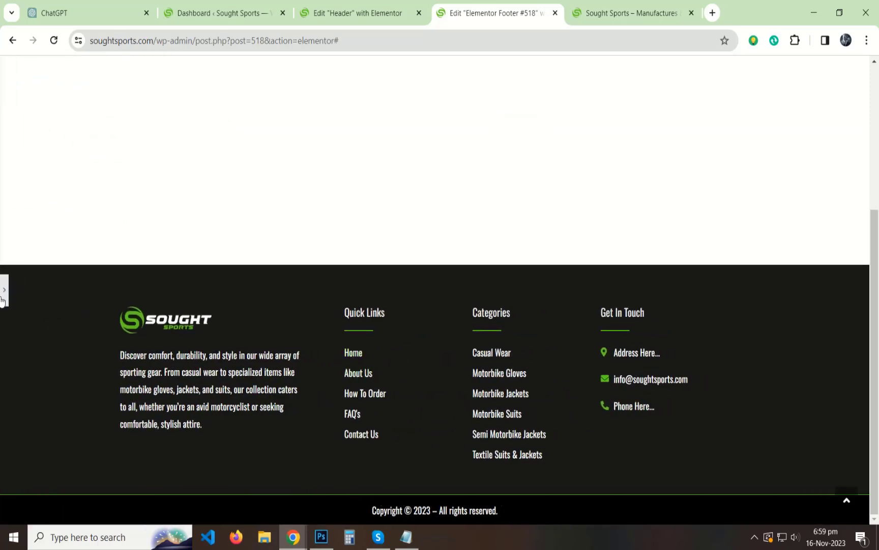
pyautogui.click(5, 290)
# Lower the green border's alpha to about 33 so it looks semi-transparent, then preview.
pyautogui.click(147, 264)
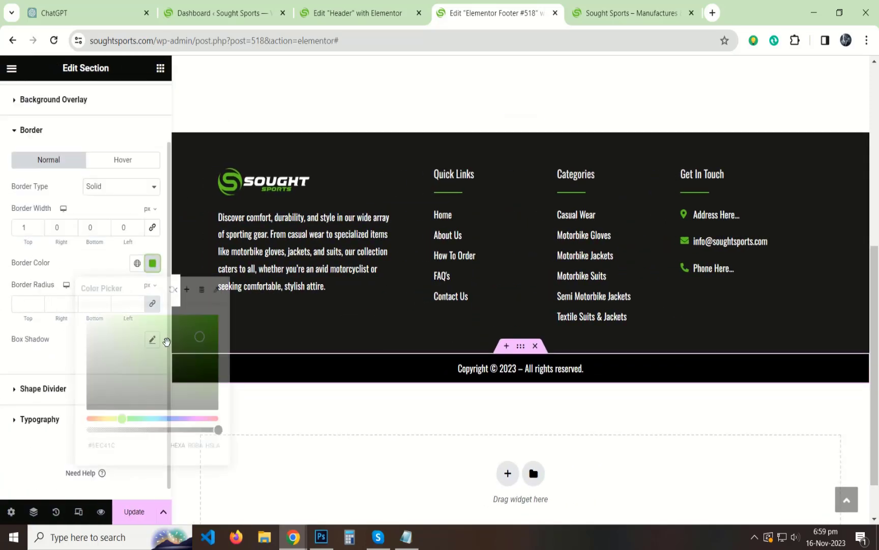
pyautogui.moveTo(178, 431); pyautogui.dragTo(112, 429)
pyautogui.click(103, 267)
pyautogui.click(177, 292)
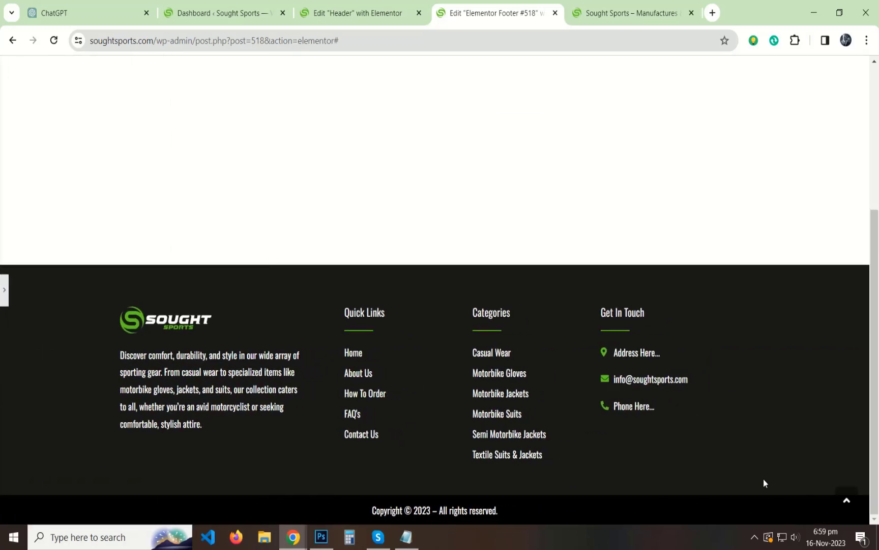
pyautogui.click(4, 290)
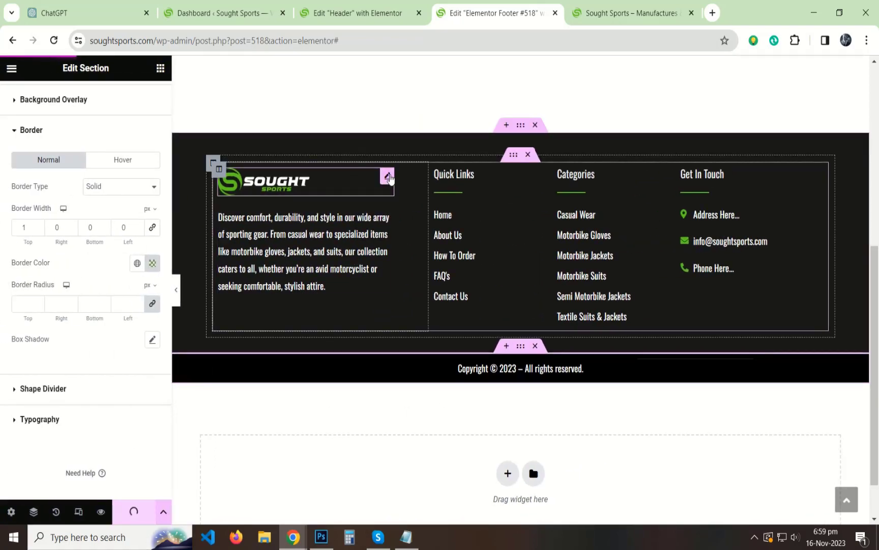
# Widen the footer logo to 200 px, preview the result, and save the footer.
pyautogui.click(386, 174)
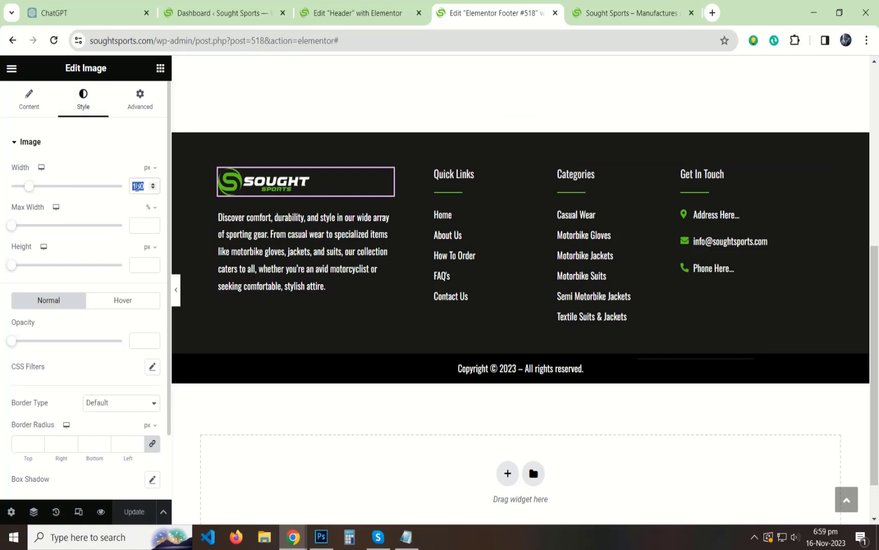
pyautogui.write('200')
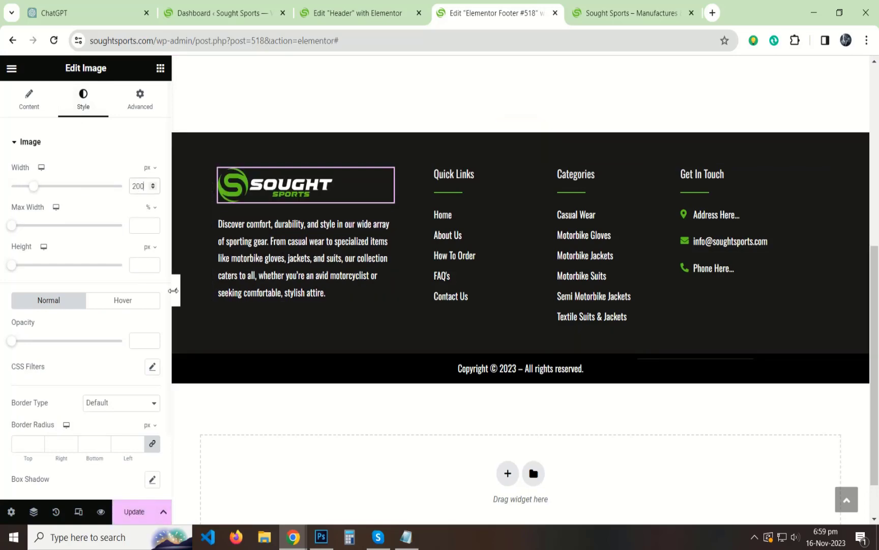
pyautogui.click(176, 291)
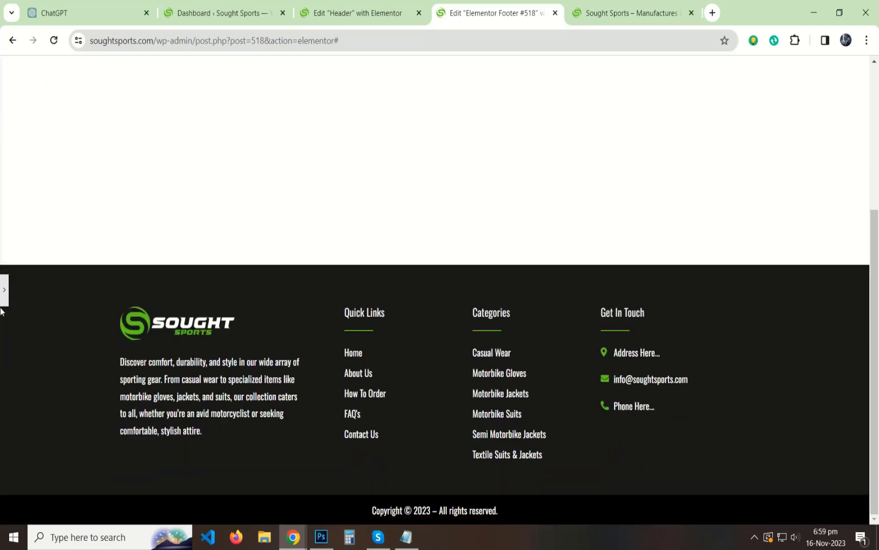
pyautogui.click(4, 290)
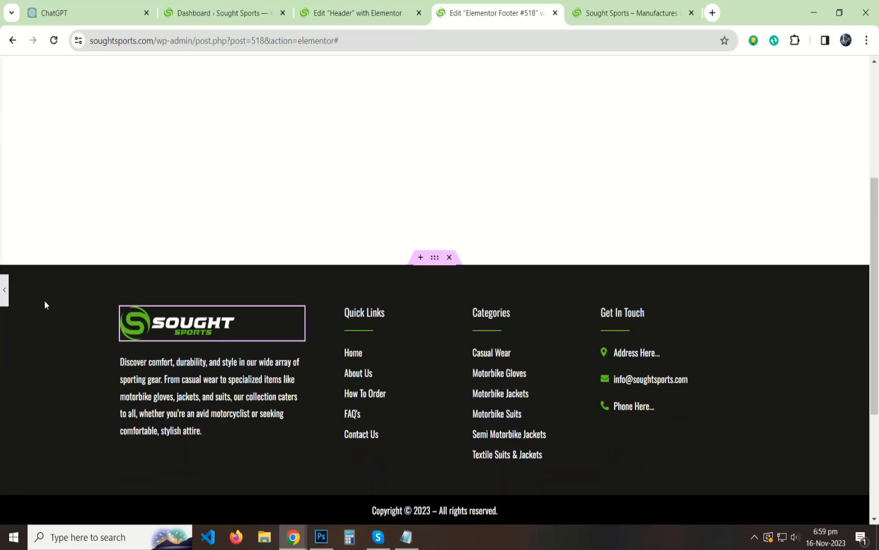
pyautogui.click(145, 510)
# Copy the header's social icons and paste them into the footer's Get In Touch column.
pyautogui.click(366, 13)
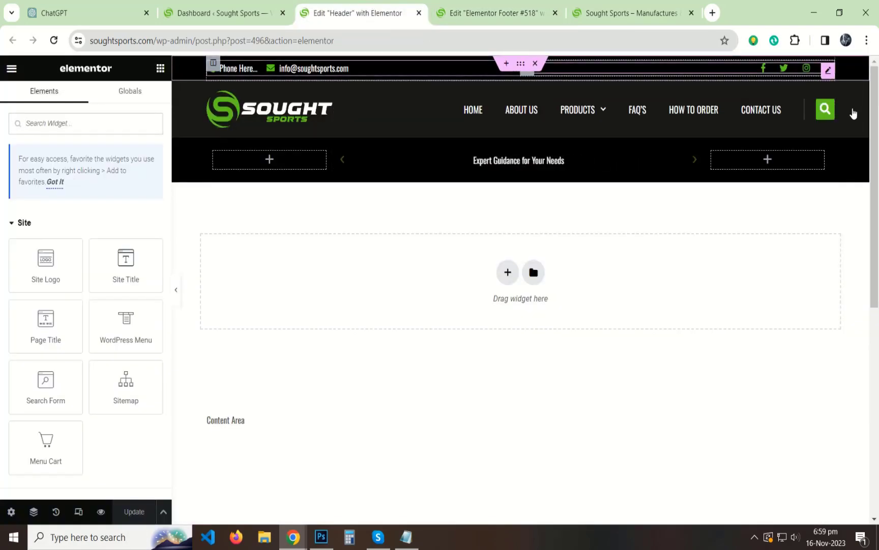
pyautogui.rightClick(806, 68)
pyautogui.click(789, 123)
pyautogui.click(441, 8)
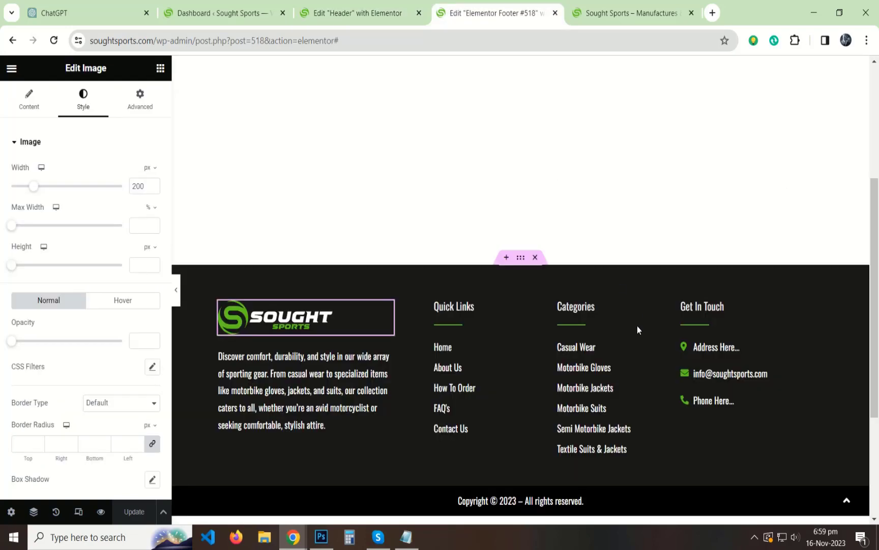
pyautogui.rightClick(739, 382)
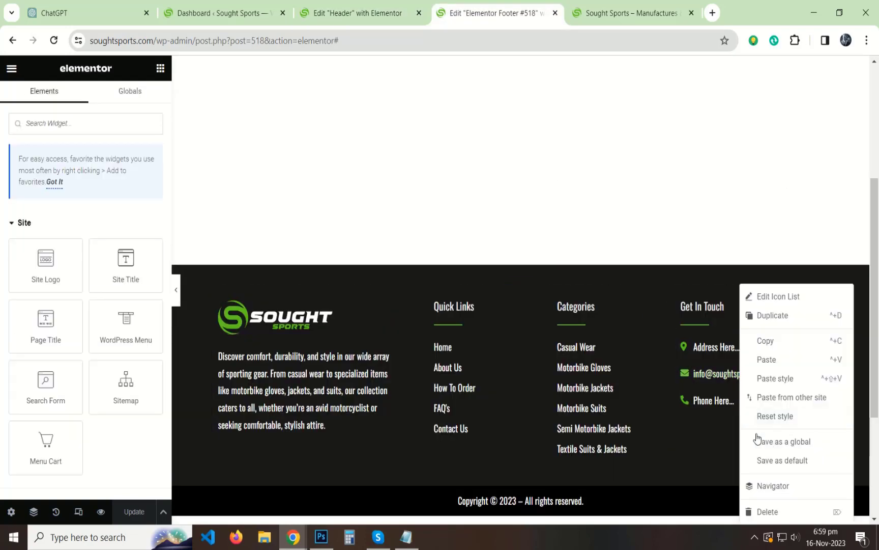
pyautogui.click(767, 360)
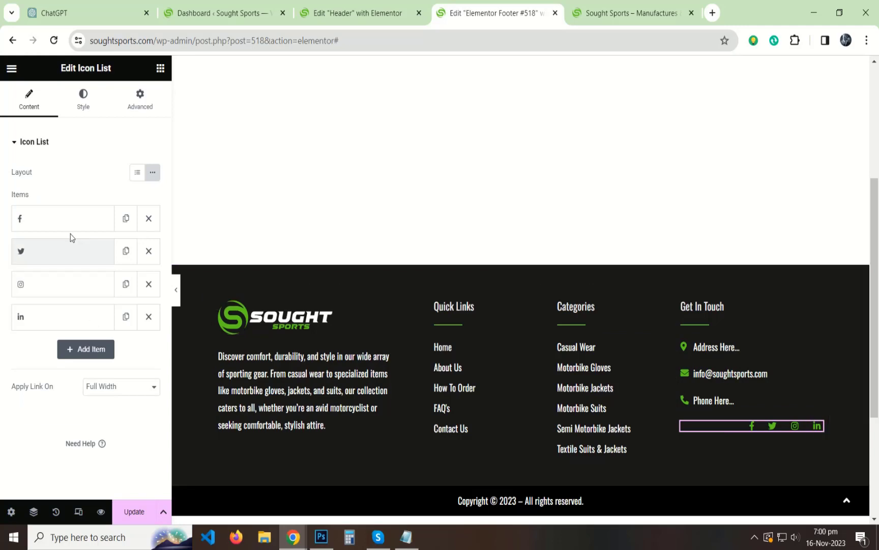
# Left-align the pasted social icons, preview the footer, and click Update to save.
pyautogui.click(83, 98)
pyautogui.click(126, 210)
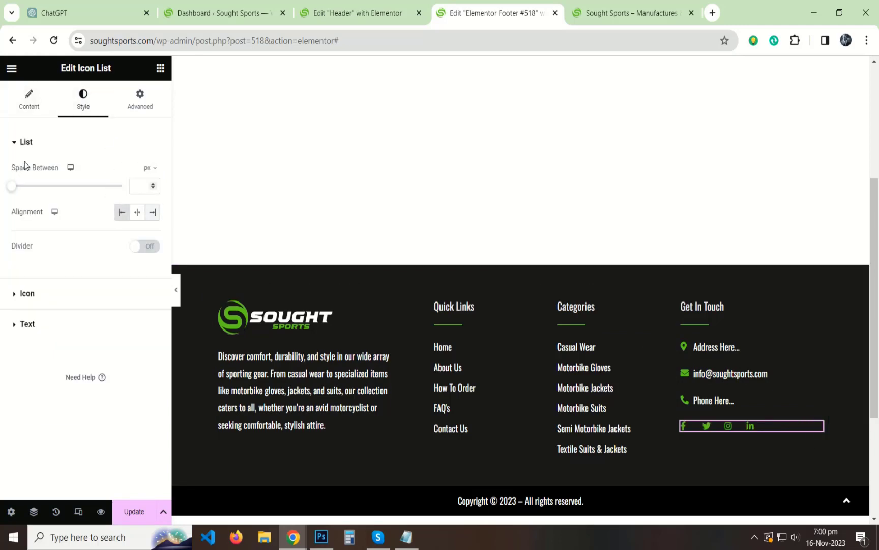
pyautogui.click(31, 141)
pyautogui.click(176, 289)
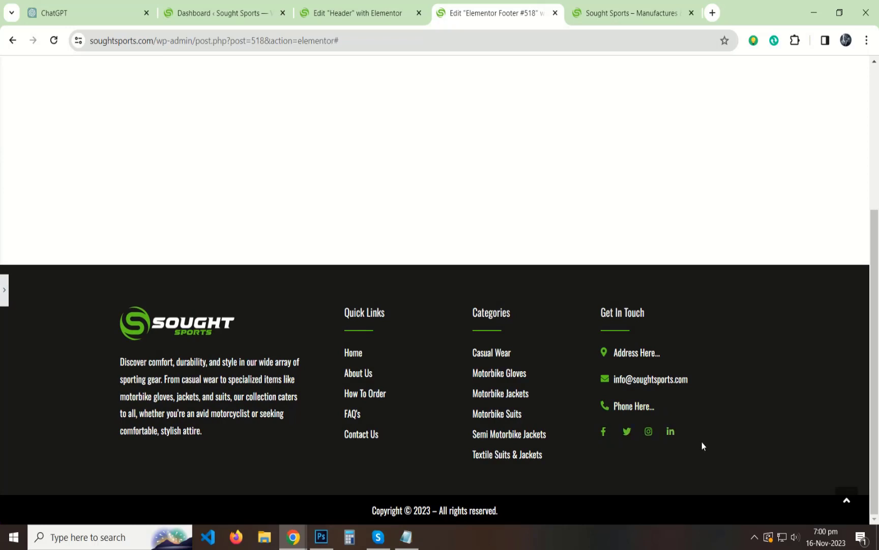
pyautogui.click(4, 299)
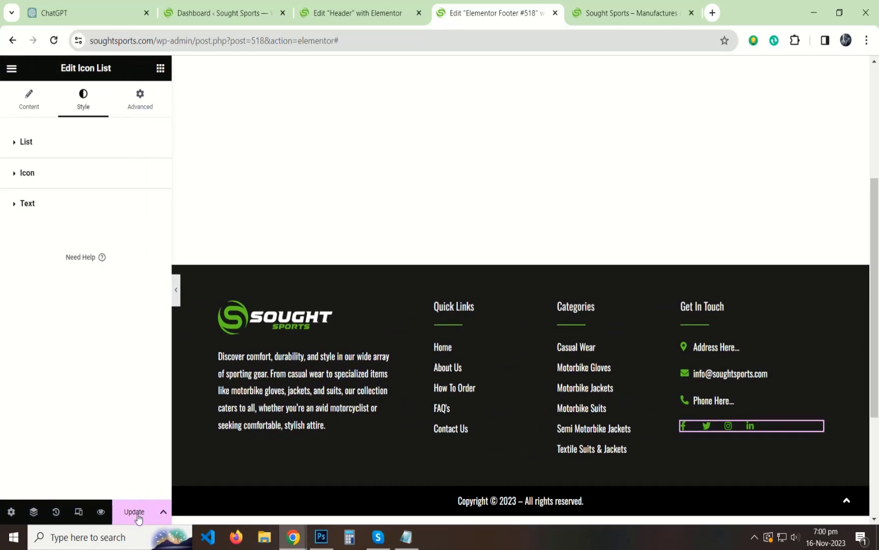
pyautogui.click(135, 512)
pyautogui.click(78, 512)
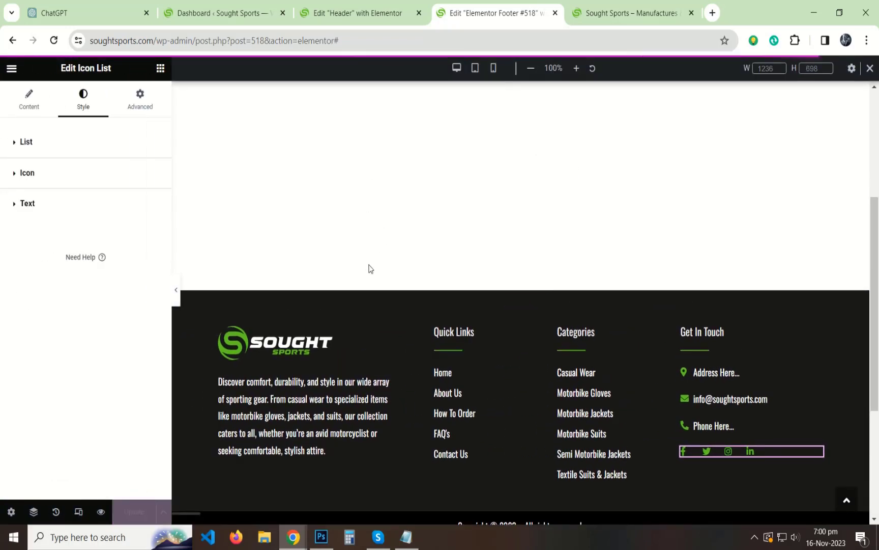
# In mobile preview, set the logo and description column's right padding to 10.
pyautogui.click(494, 70)
pyautogui.scroll(-10, 560, 361)
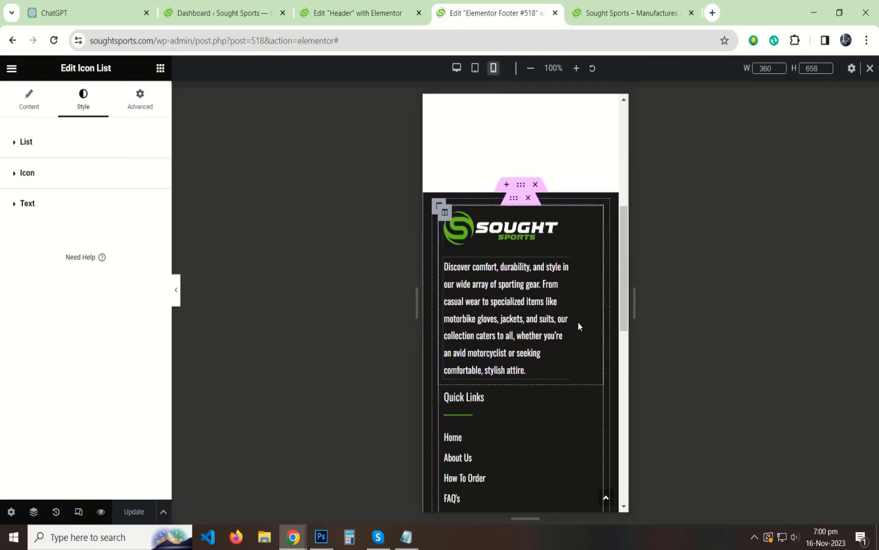
pyautogui.scroll(7, 571, 306)
pyautogui.scroll(3, 568, 294)
pyautogui.scroll(-1, 509, 229)
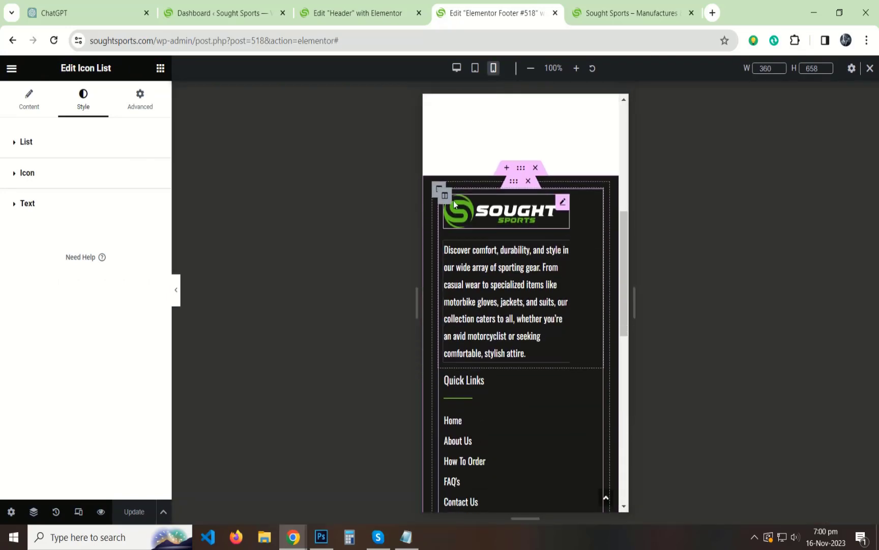
pyautogui.click(445, 195)
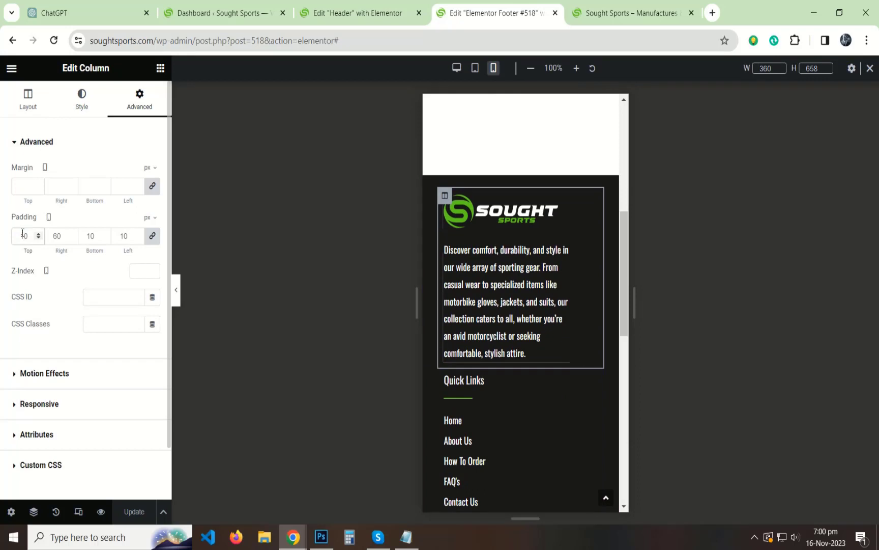
pyautogui.click(22, 234)
pyautogui.write('10')
pyautogui.scroll(-3, 511, 365)
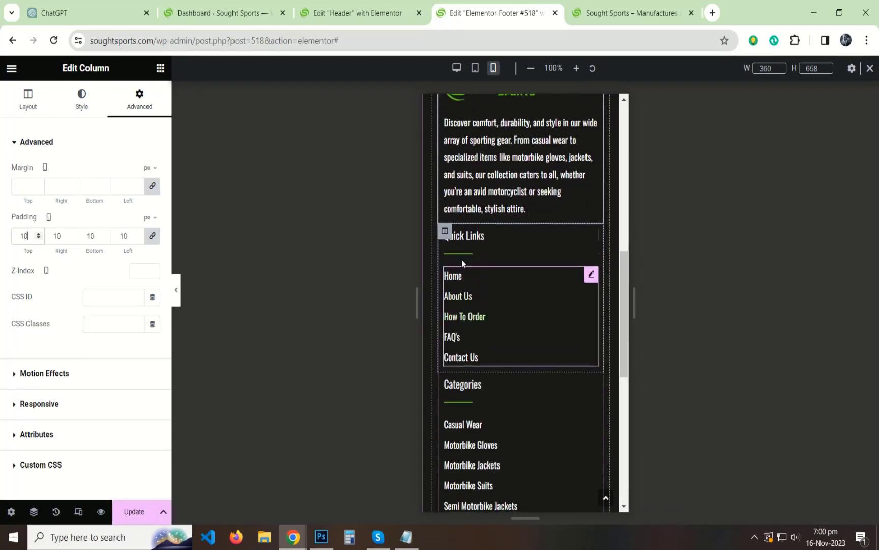
# Try a 50% width on the Categories column, then undo the change.
pyautogui.click(444, 230)
pyautogui.scroll(-6, 518, 281)
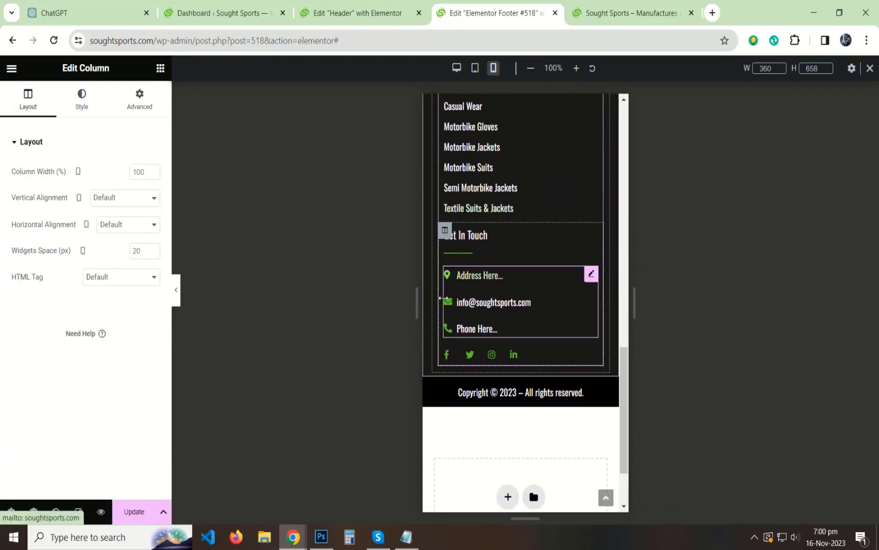
pyautogui.scroll(5, 504, 291)
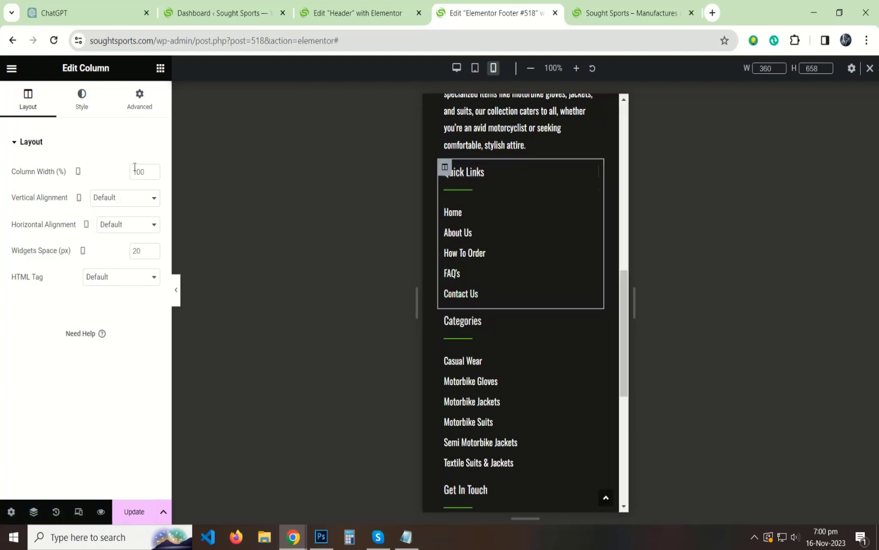
pyautogui.click(113, 143)
pyautogui.click(445, 315)
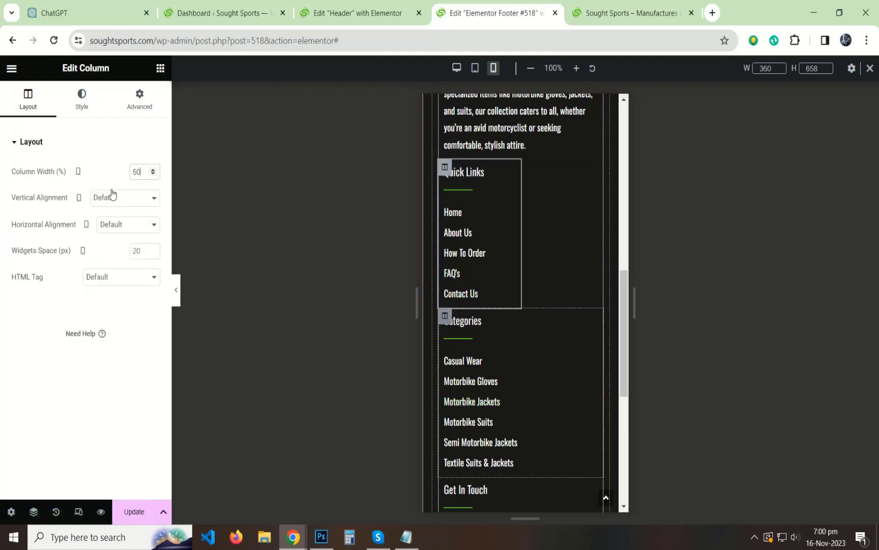
pyautogui.doubleClick(134, 168)
pyautogui.write('50')
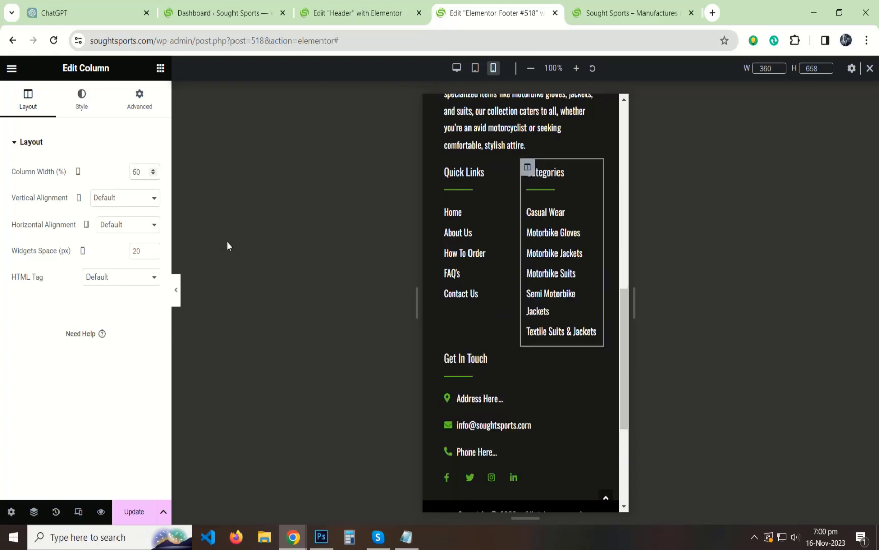
pyautogui.hotkey('ctrl', 'z')
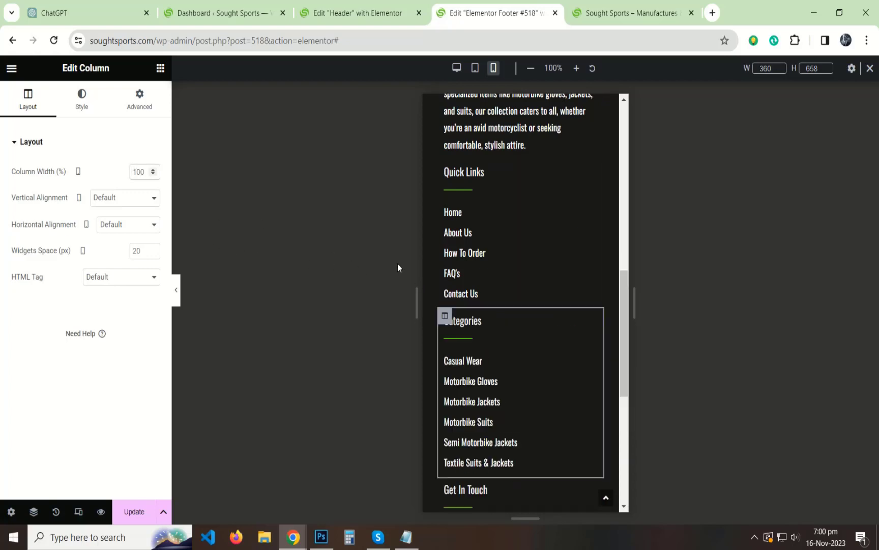
pyautogui.click(444, 167)
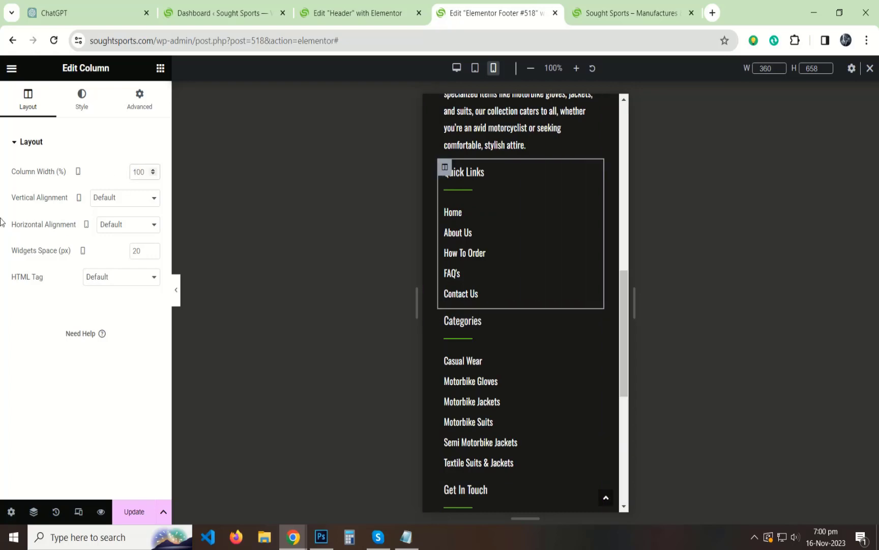
pyautogui.click(12, 142)
# Preview the stacked mobile footer without the panel, then return to desktop width.
pyautogui.scroll(-7, 488, 329)
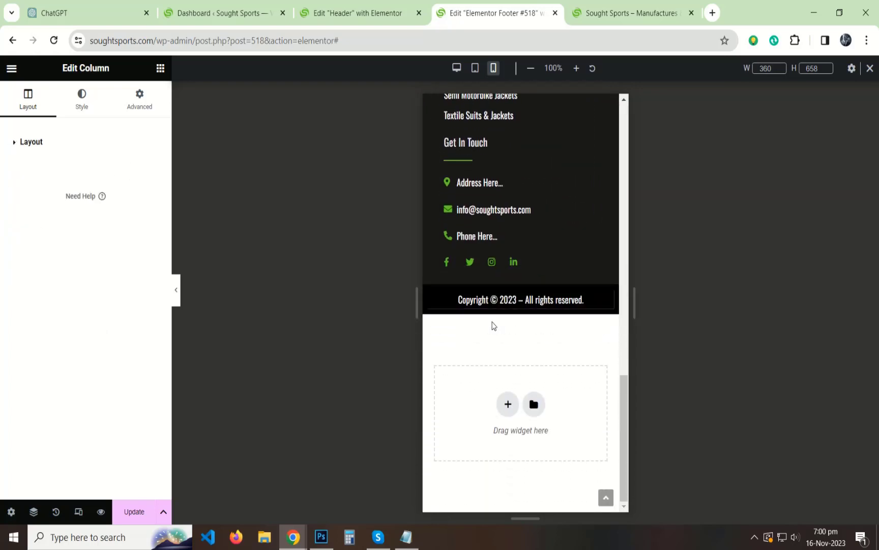
pyautogui.scroll(1, 558, 301)
pyautogui.scroll(8, 567, 289)
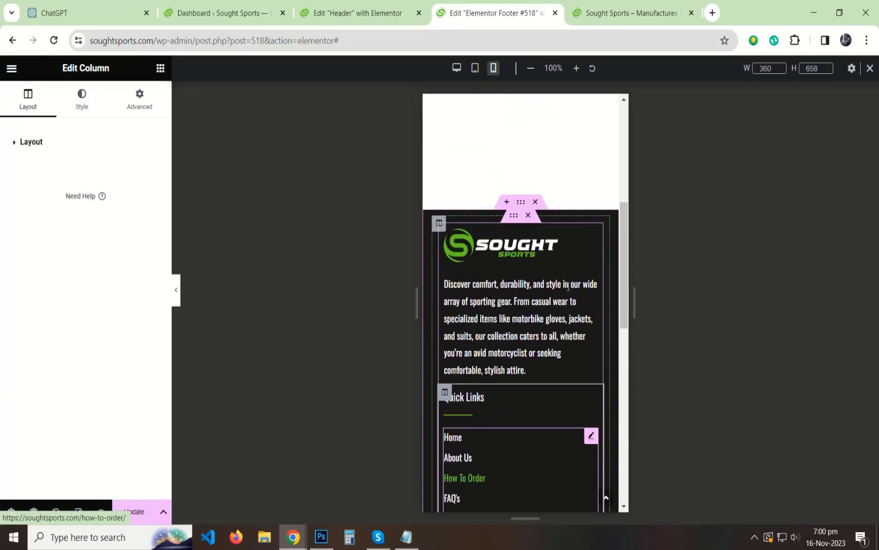
pyautogui.click(178, 290)
pyautogui.scroll(-6, 426, 222)
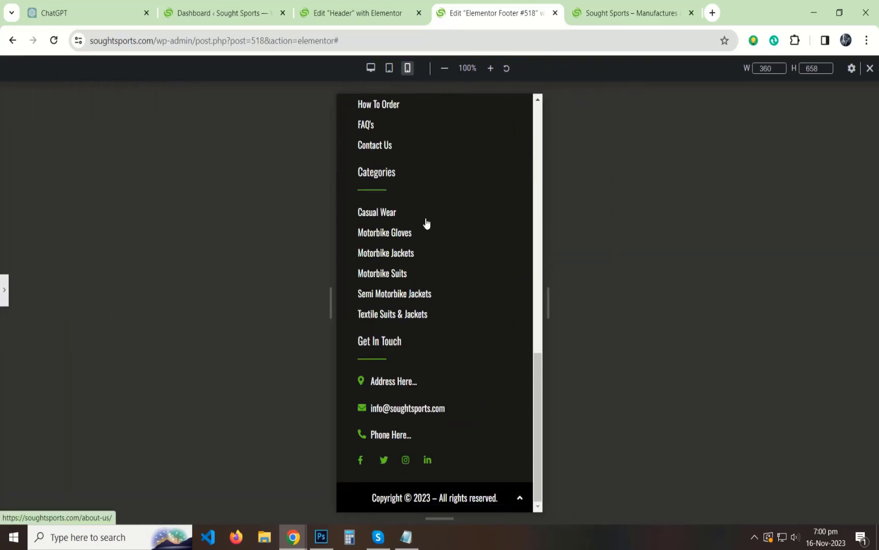
pyautogui.scroll(15, 426, 222)
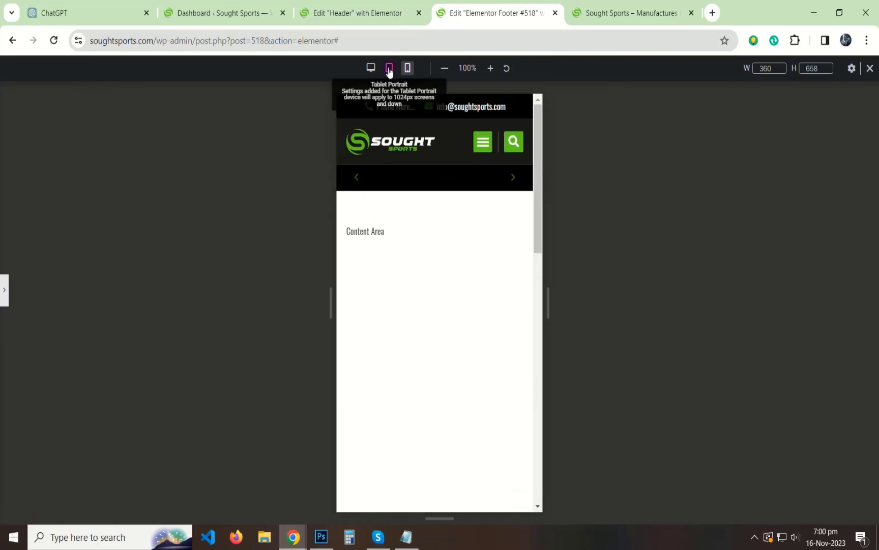
pyautogui.click(371, 68)
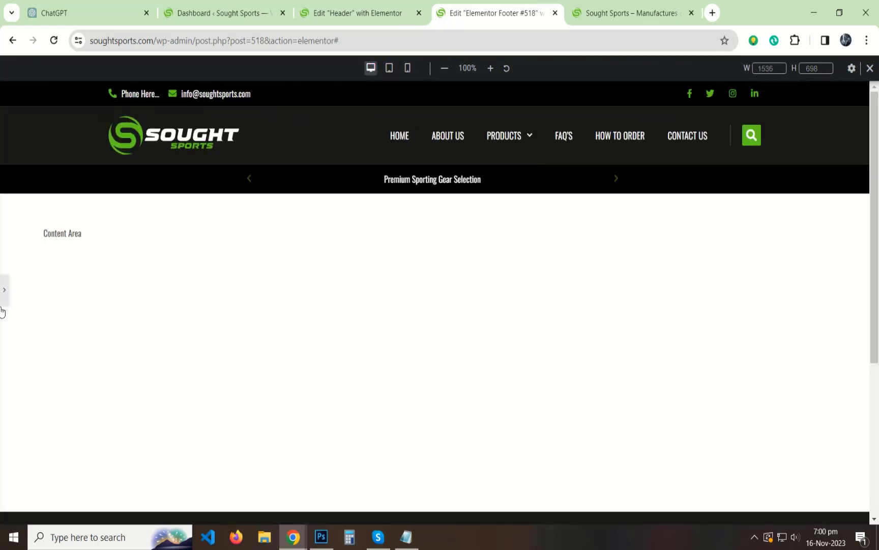
# Refresh the live Sought Sports site tab with F5 and open DevTools via Ctrl+Shift+I.
pyautogui.click(3, 304)
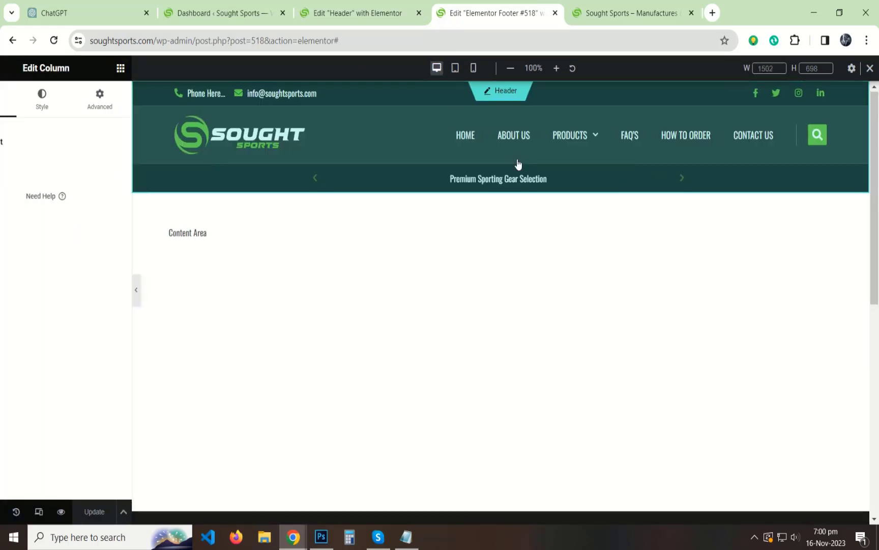
pyautogui.scroll(-3, 517, 163)
pyautogui.click(629, 14)
pyautogui.press('F5')
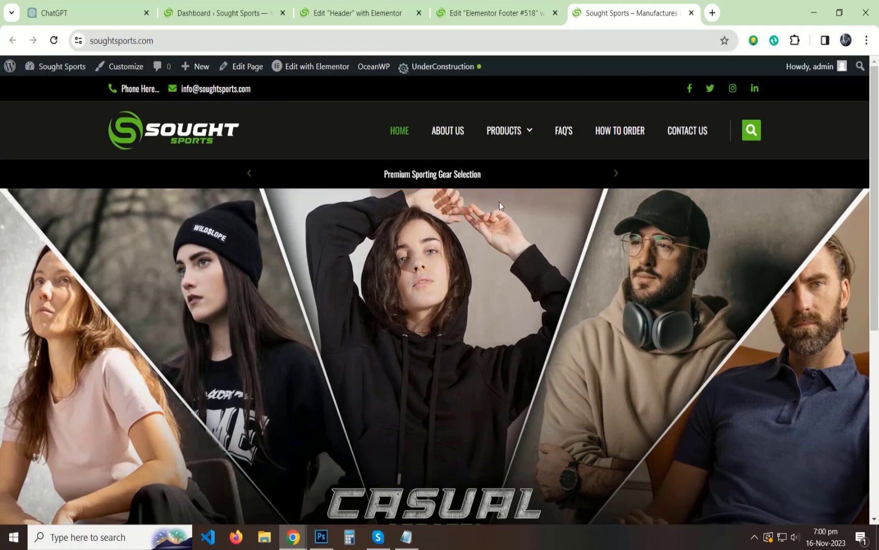
pyautogui.hotkey('ctrl', 'shift', 'i')
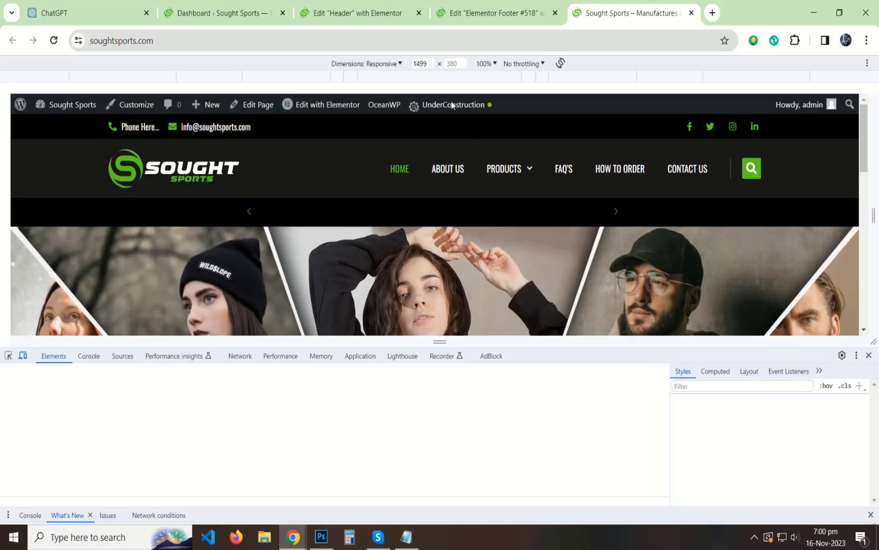
# Emulate iPhone 12 Pro, then iPhone XR, trying 75% zoom before fitting the preview to the window.
pyautogui.click(365, 63)
pyautogui.click(385, 150)
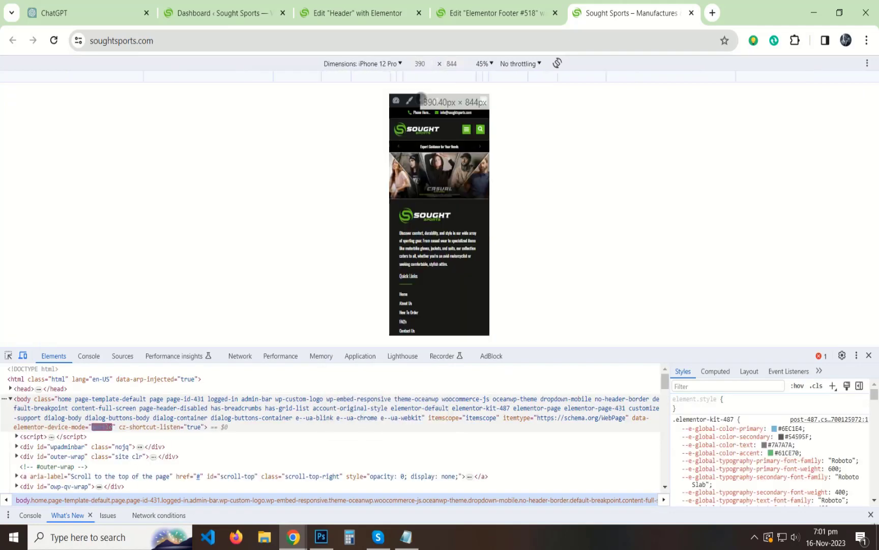
pyautogui.click(384, 64)
pyautogui.click(375, 132)
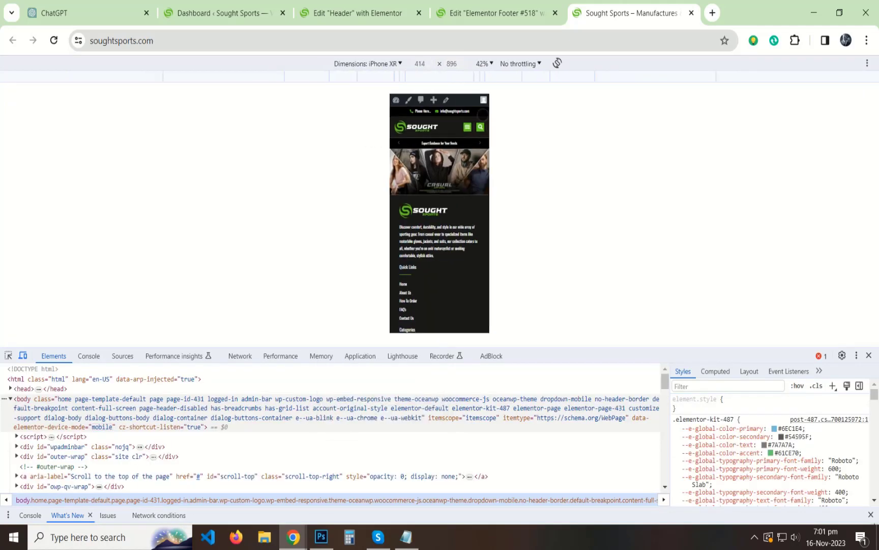
pyautogui.click(488, 65)
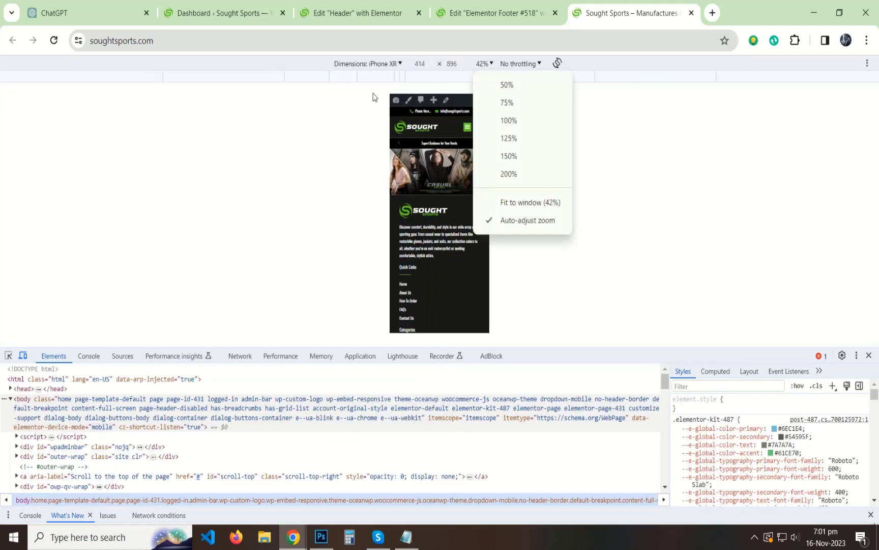
pyautogui.click(507, 103)
pyautogui.scroll(-5, 457, 182)
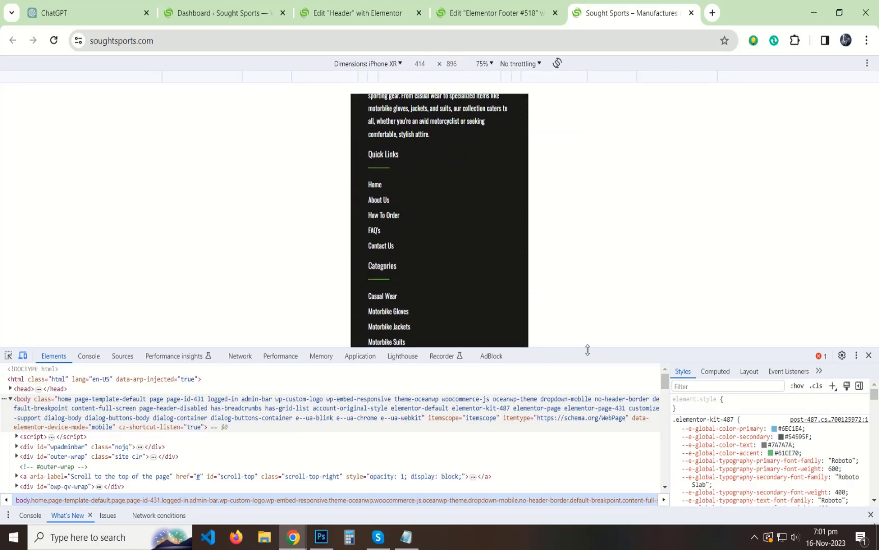
pyautogui.moveTo(588, 350); pyautogui.dragTo(611, 400)
pyautogui.click(489, 69)
pyautogui.click(631, 327)
pyautogui.click(488, 63)
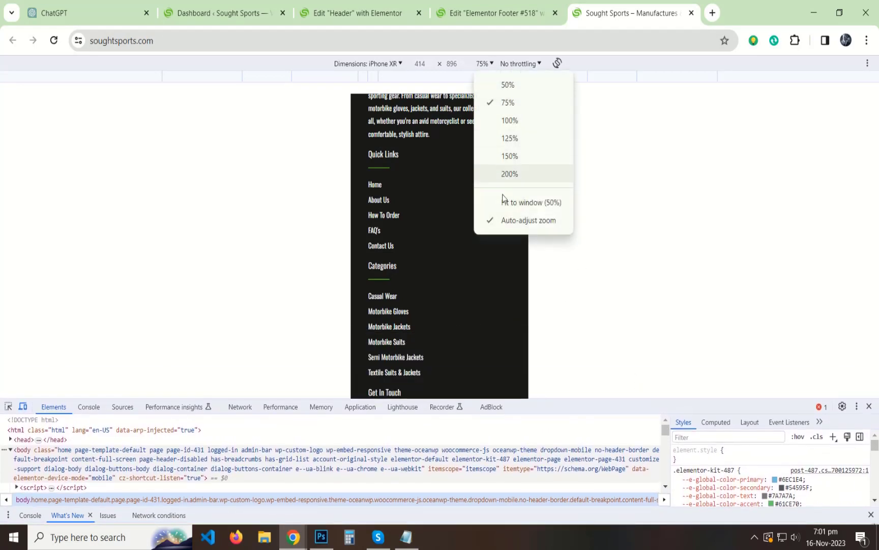
pyautogui.click(521, 200)
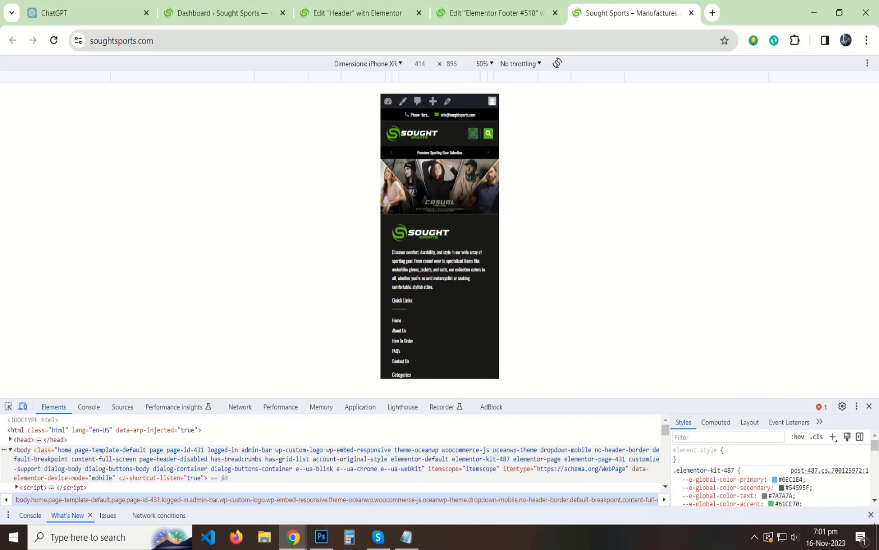
# Test the mobile navigation menu and the footer's back-to-top link on the emulated phone.
pyautogui.click(474, 133)
pyautogui.click(473, 134)
pyautogui.scroll(-4, 455, 263)
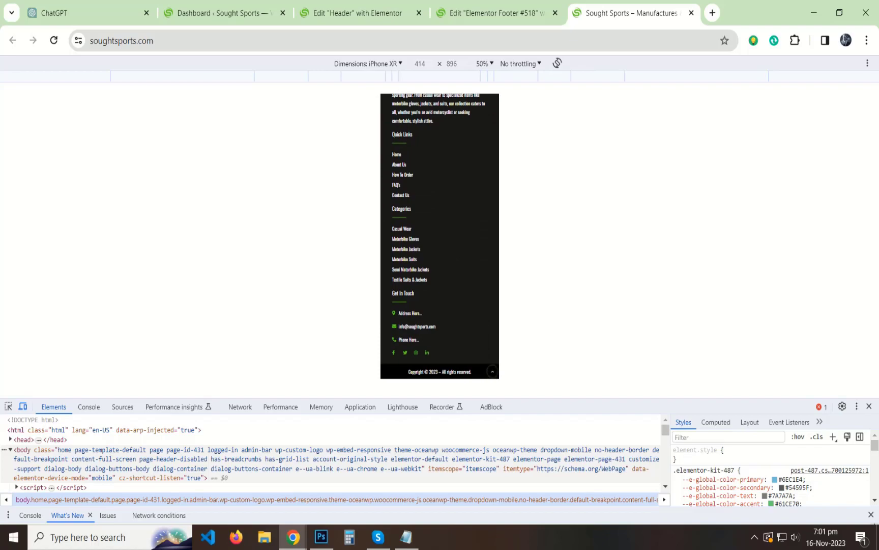
pyautogui.click(492, 371)
# Switch back to Responsive, close DevTools, and test the back-to-top link at desktop width.
pyautogui.click(394, 62)
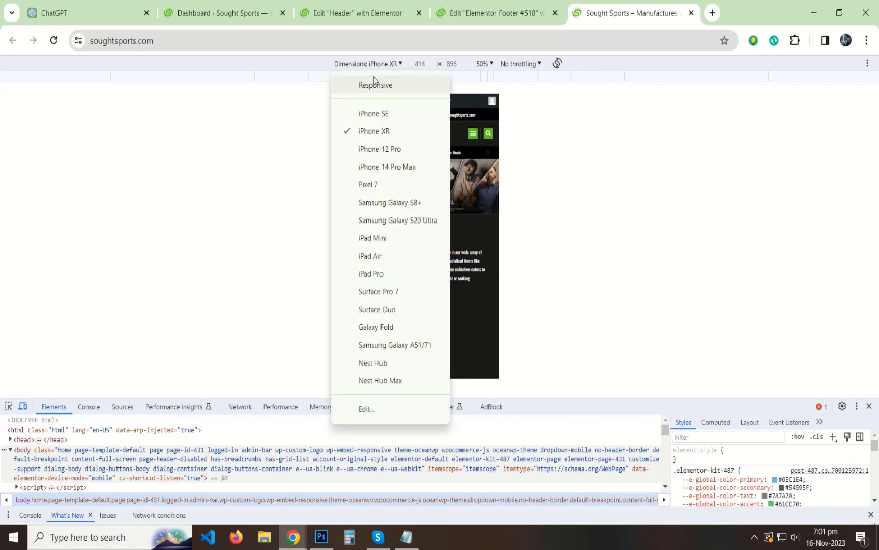
pyautogui.click(370, 85)
pyautogui.press('F12')
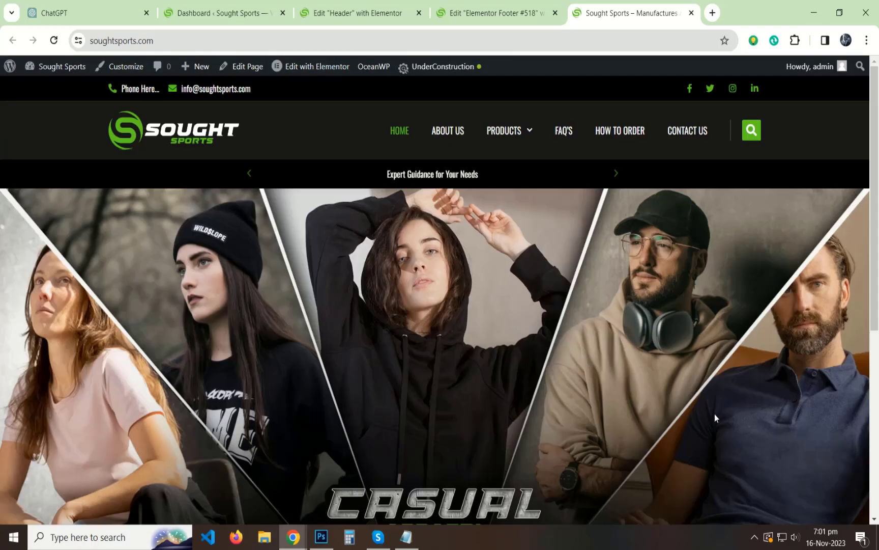
pyautogui.scroll(-5, 735, 407)
pyautogui.click(848, 505)
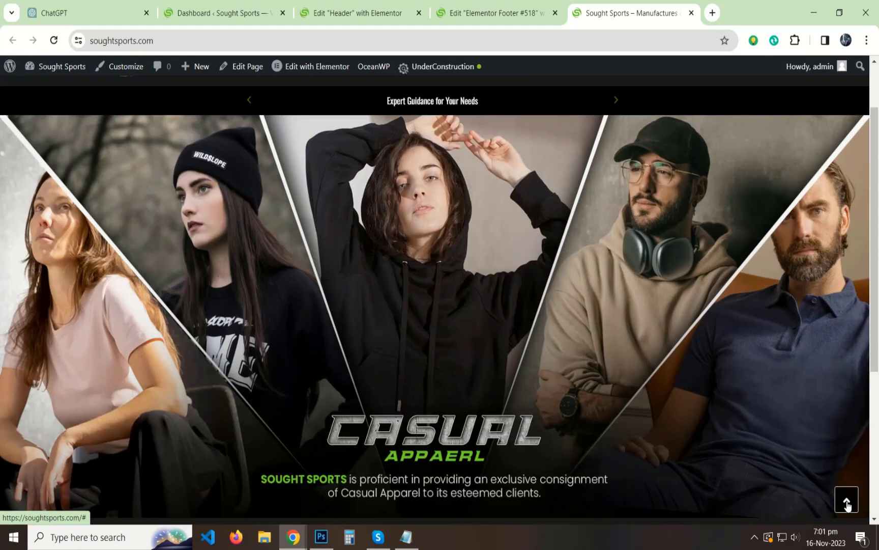
pyautogui.scroll(-5, 669, 355)
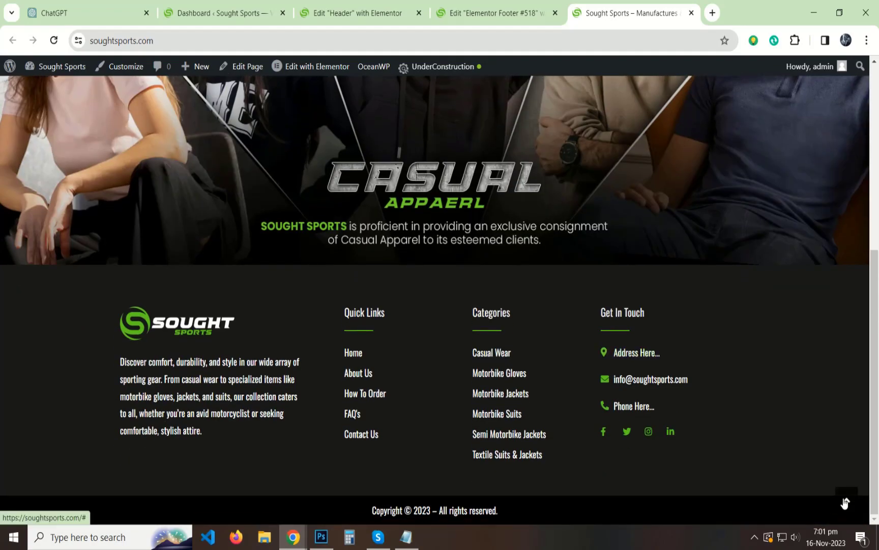